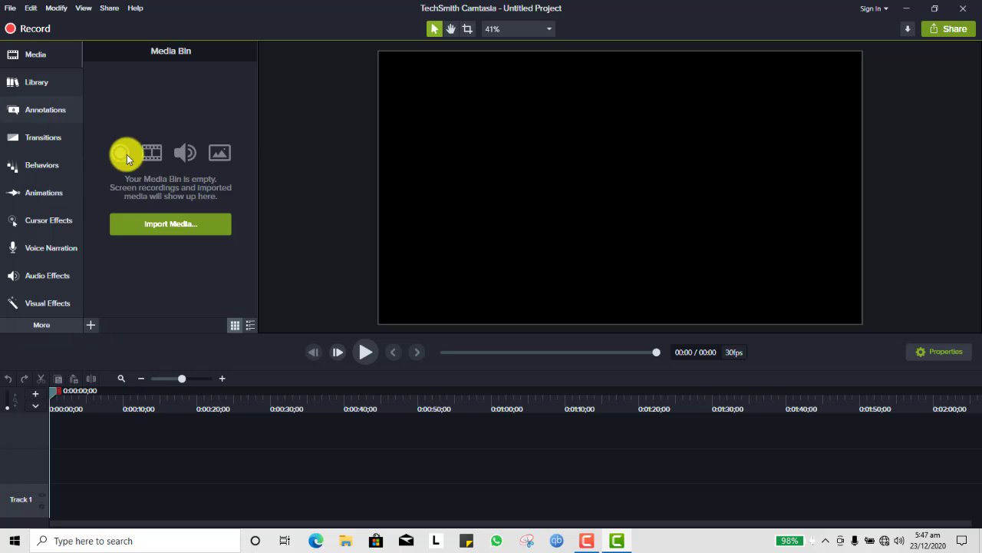
# - Import the mobizen_20201216_072628 screen recording and place it at the start of Track 1
pyautogui.moveTo(260, 48); pyautogui.dragTo(298, 47)
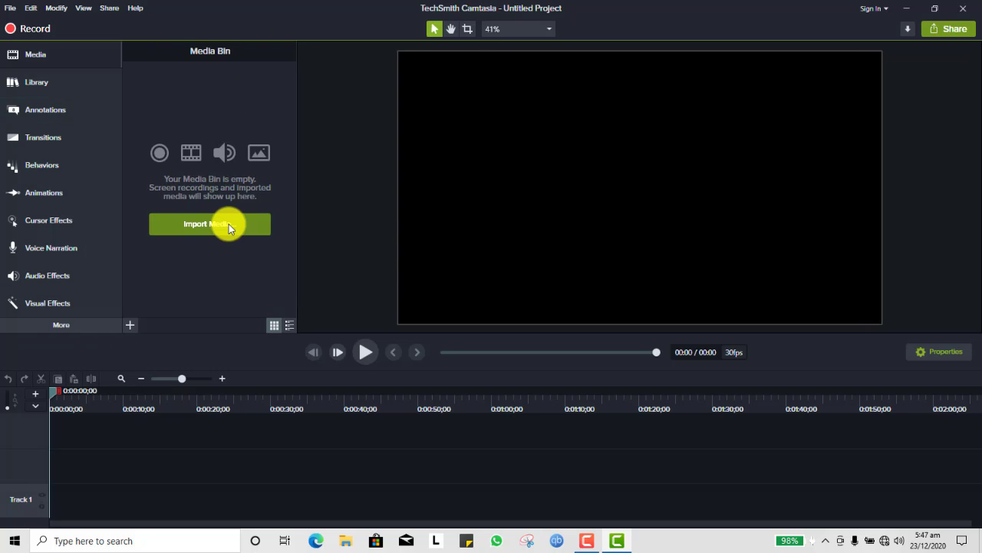
pyautogui.click(228, 223)
pyautogui.doubleClick(386, 120)
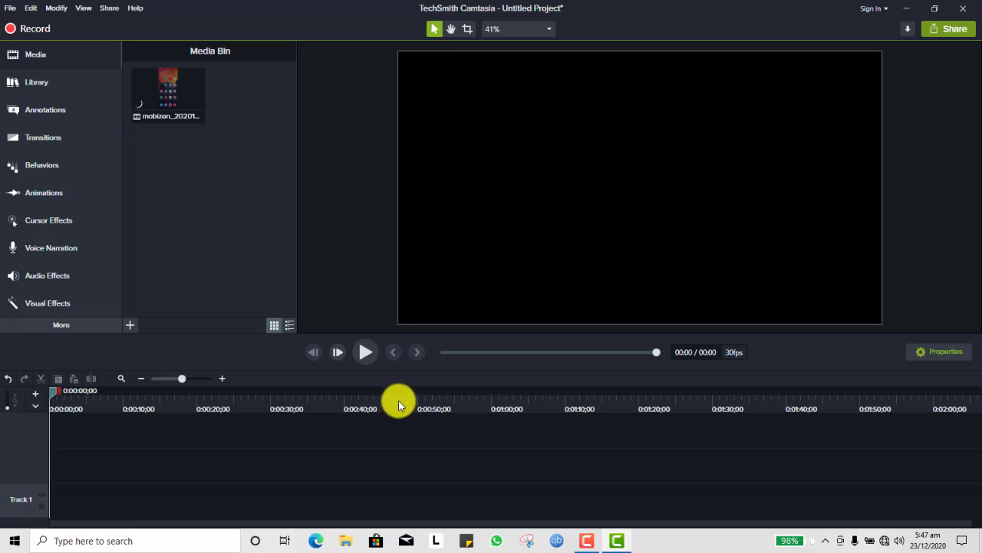
pyautogui.moveTo(395, 335); pyautogui.dragTo(361, 261)
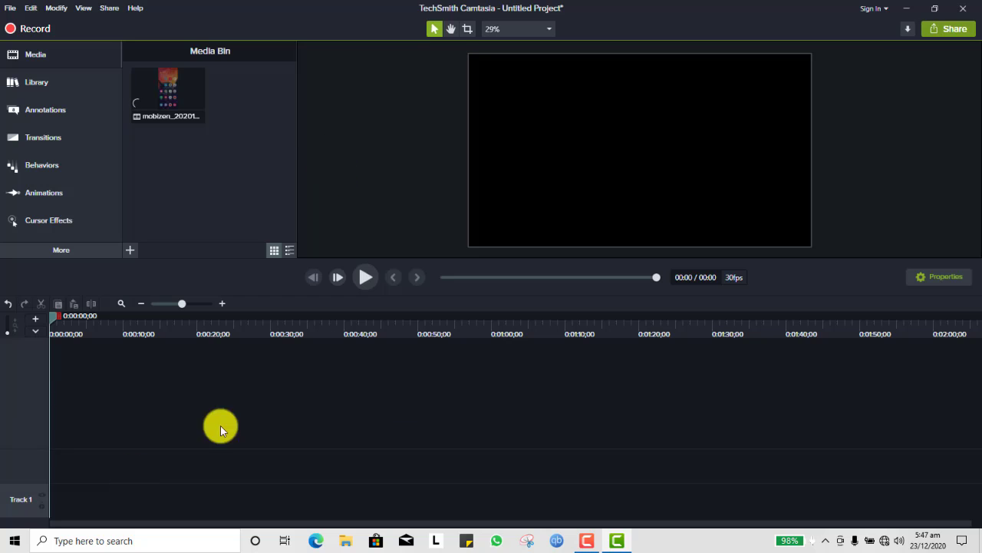
pyautogui.moveTo(169, 88); pyautogui.dragTo(70, 476)
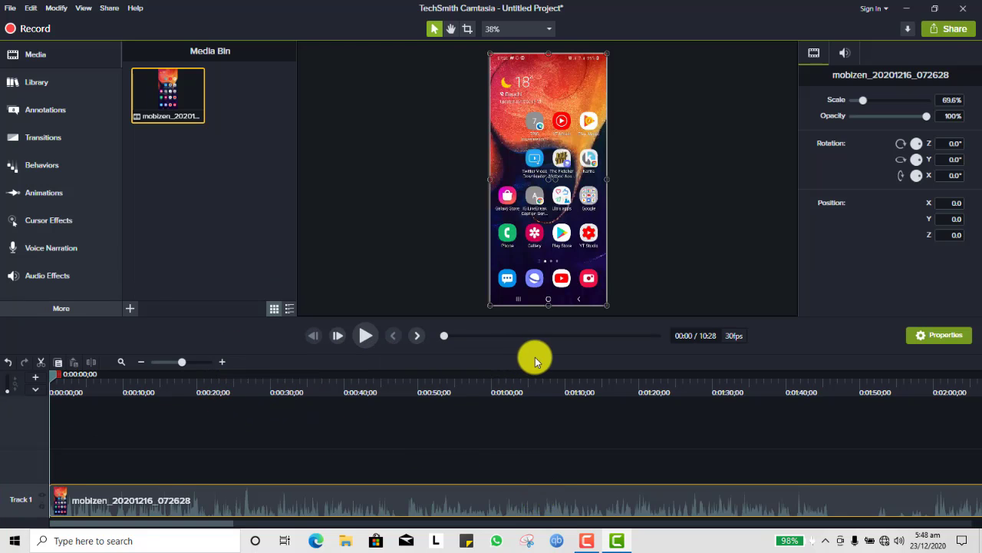
# - Set the project's canvas dimensions to 720p HD (1280x720) and apply the settings
pyautogui.click(528, 32)
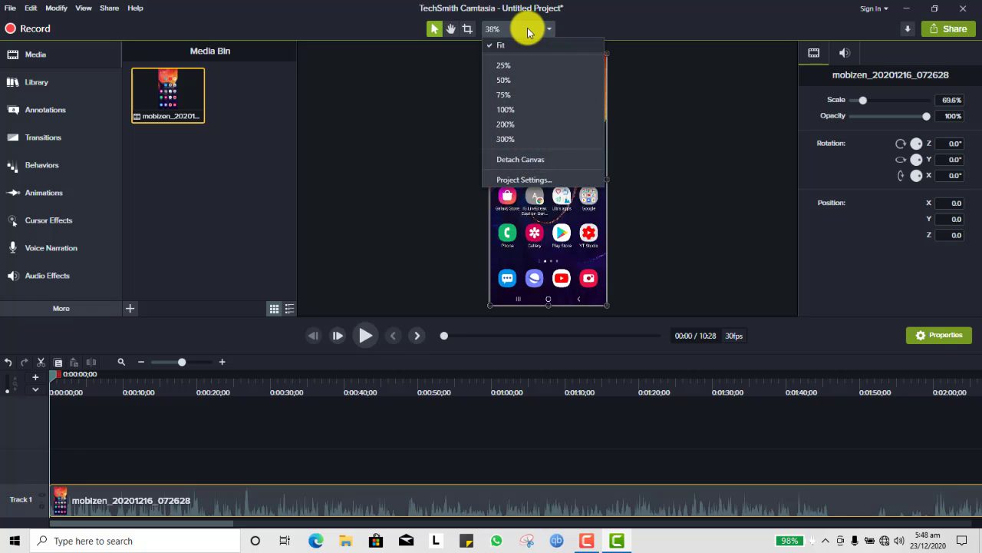
pyautogui.click(547, 180)
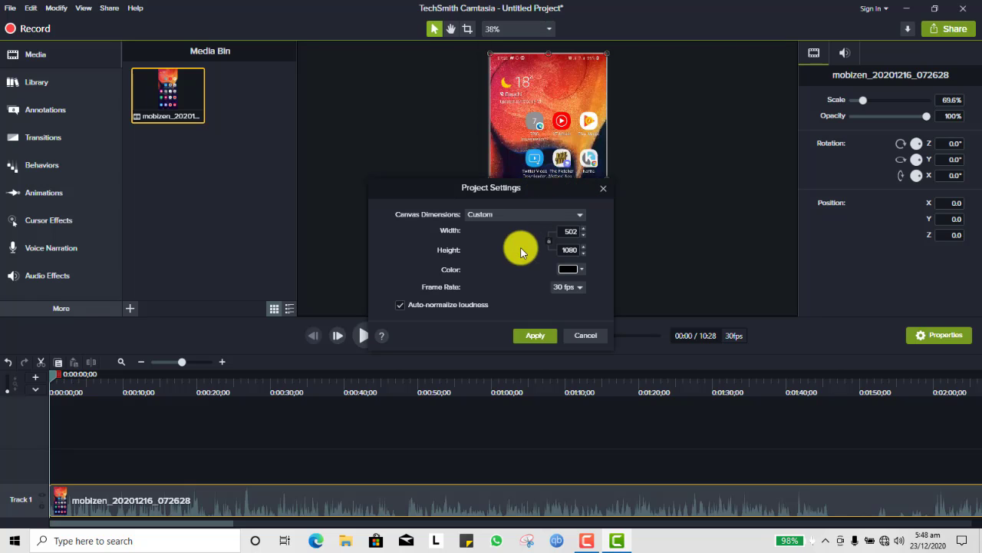
pyautogui.click(581, 215)
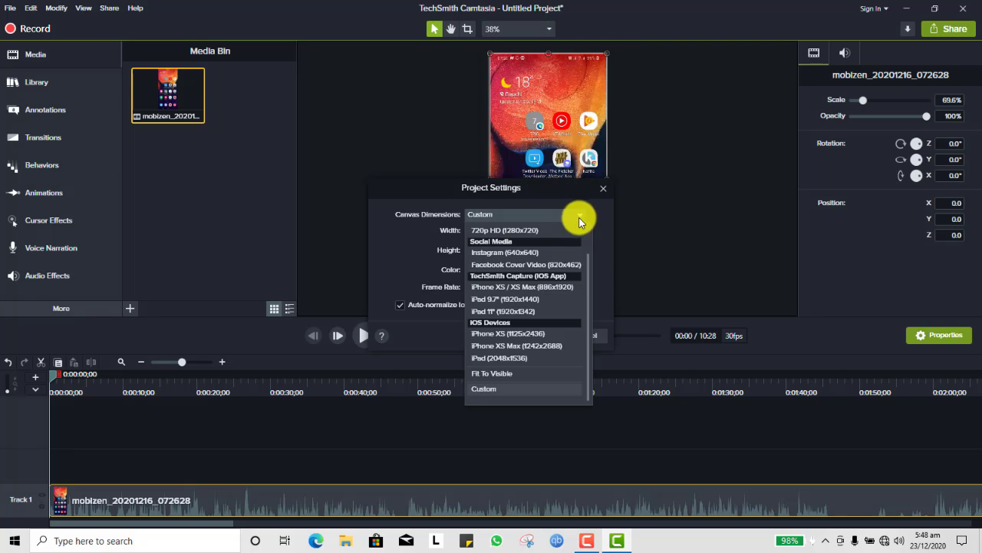
pyautogui.click(521, 232)
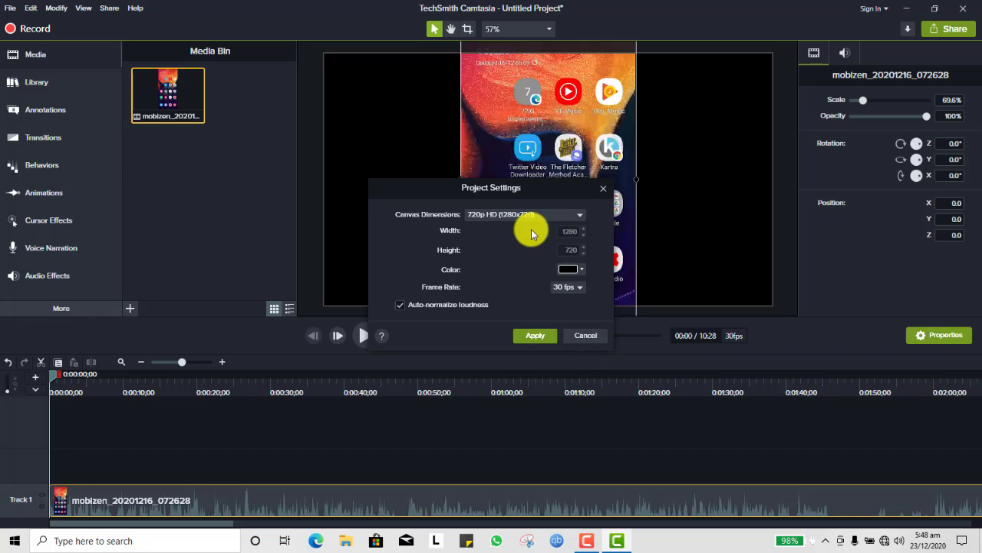
pyautogui.click(580, 216)
pyautogui.click(580, 214)
pyautogui.click(550, 338)
# - Scale the phone recording down to about 46.4% so it fits the canvas height near the centre
pyautogui.moveTo(578, 201); pyautogui.dragTo(590, 256)
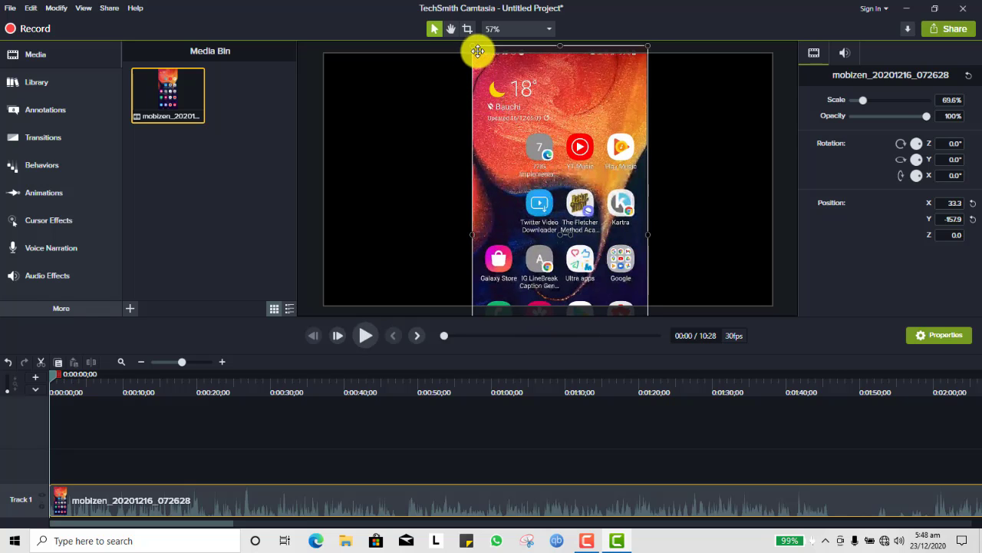
pyautogui.moveTo(470, 45)
pyautogui.mouseDown()
pyautogui.moveTo(481, 64)
pyautogui.moveTo(476, 54)
pyautogui.mouseUp()
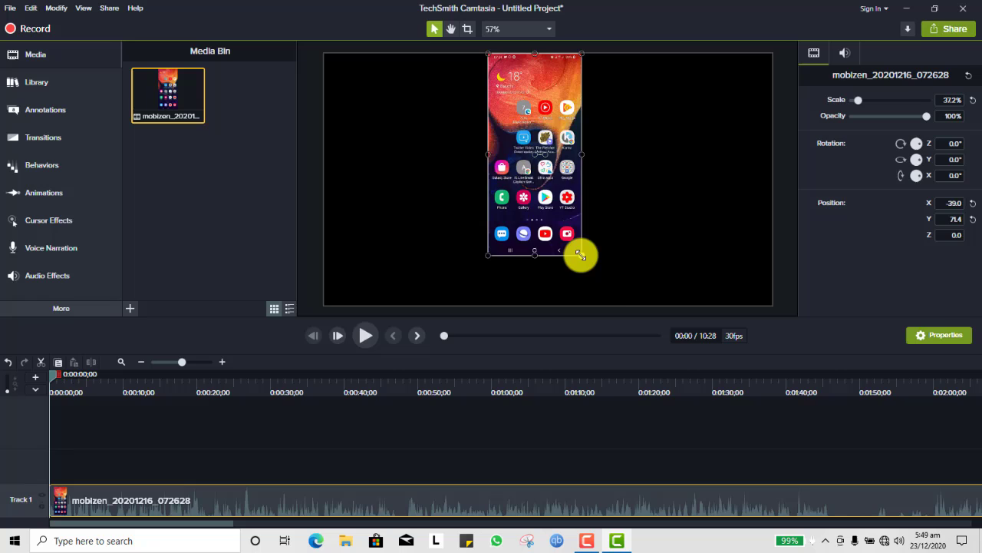
pyautogui.moveTo(580, 255); pyautogui.dragTo(603, 289)
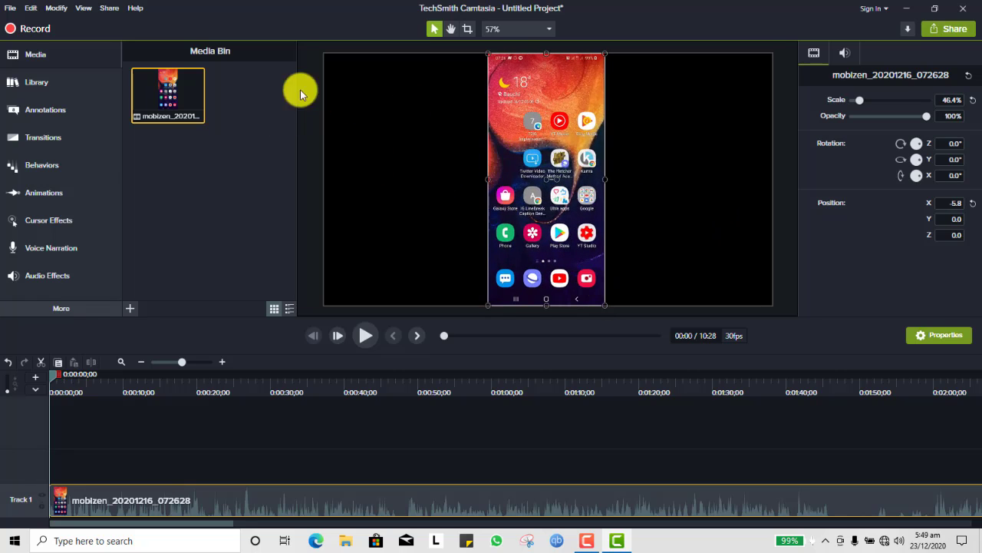
# - Fit the whole recording in the timeline and save the project as YT STUDIO APP TUTORIAL
pyautogui.click(121, 361)
pyautogui.moveTo(51, 377); pyautogui.dragTo(1, 544)
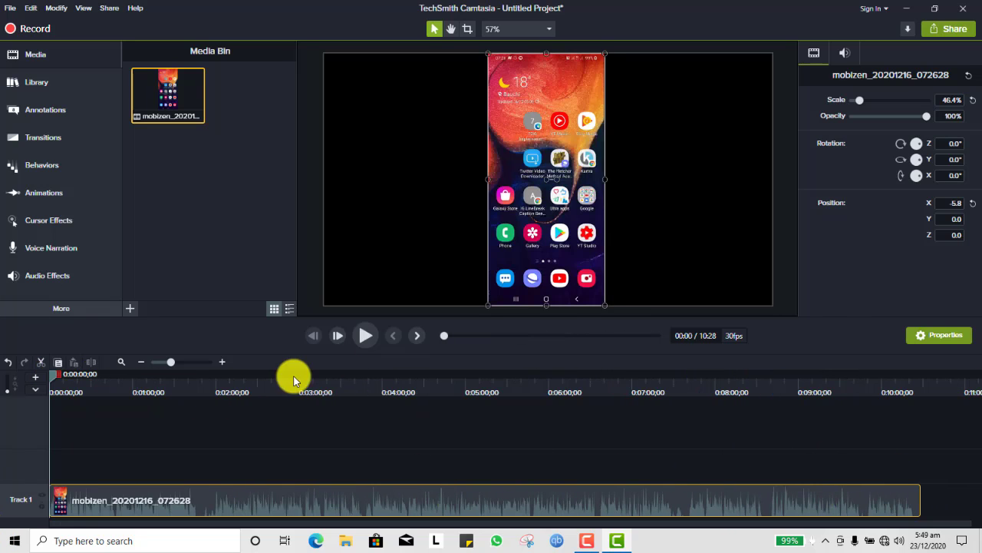
pyautogui.click(12, 11)
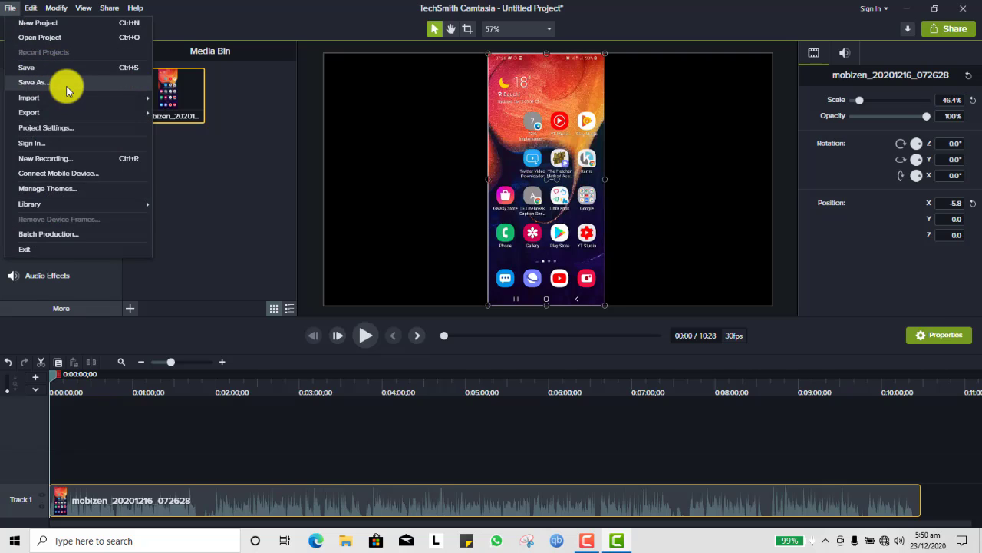
pyautogui.click(66, 85)
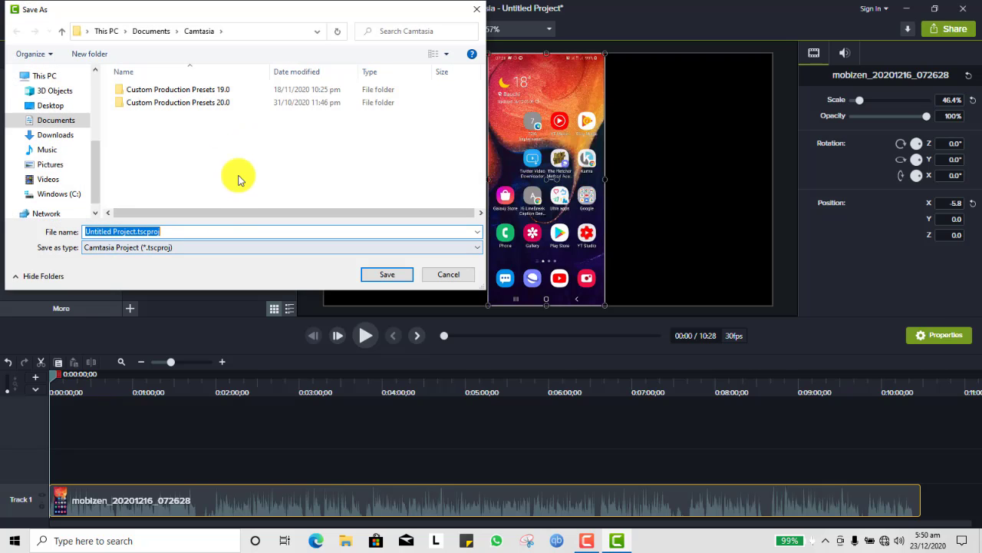
pyautogui.write('Y')
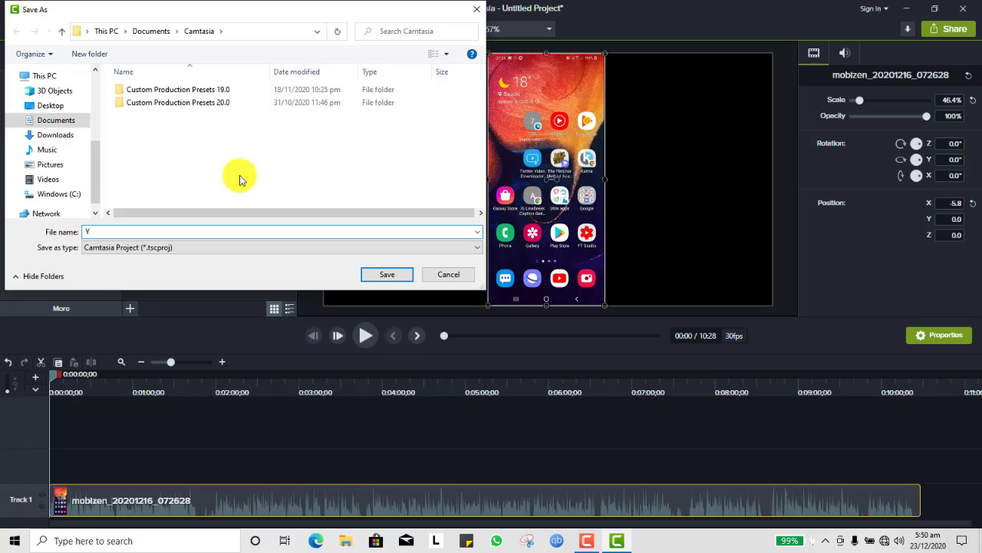
pyautogui.write('T STUDIO APP TUTORIAL')
pyautogui.press('Return')
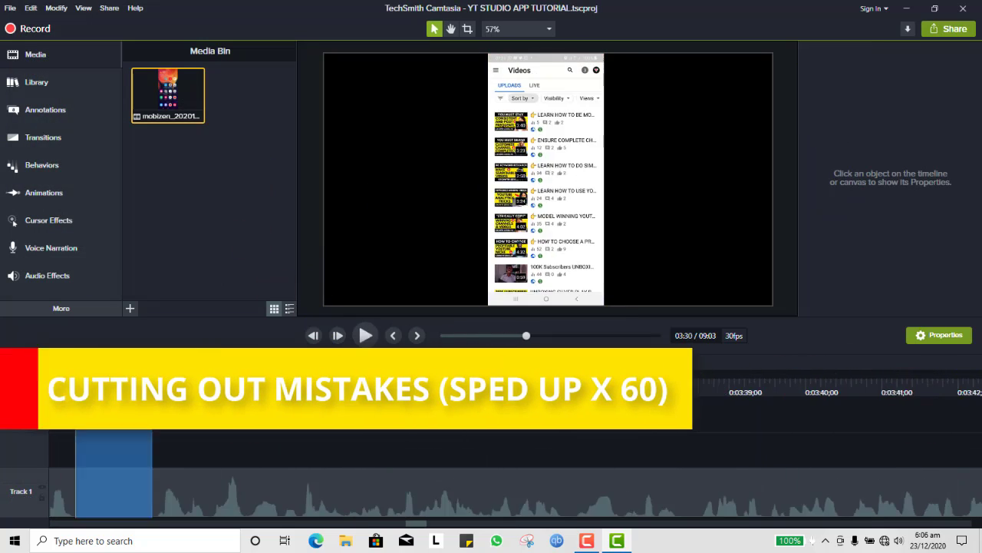
# - Play through the recording from about 03:30, cutting out the mistakes up to about 04:46, and save the project
pyautogui.hotkey('ctrl', 'x')
pyautogui.press('space')
pyautogui.press('space')
pyautogui.hotkey('ctrl', 'x')
pyautogui.press('space')
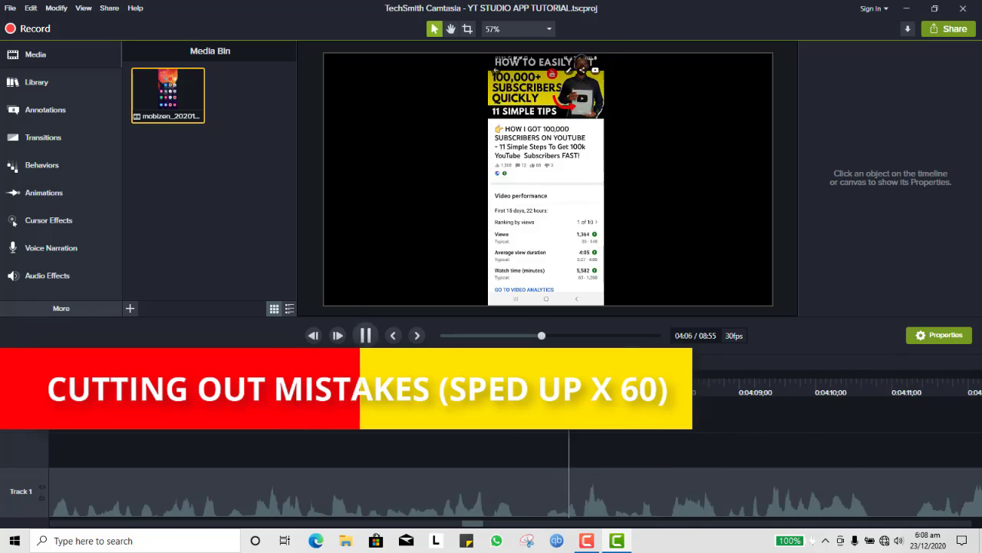
pyautogui.press('space')
pyautogui.hotkey('ctrl', 'x')
pyautogui.hotkey('ctrl', 's')
pyautogui.hotkey('ctrl', 'x')
pyautogui.hotkey('ctrl', 'x')
pyautogui.hotkey('ctrl', 'x')
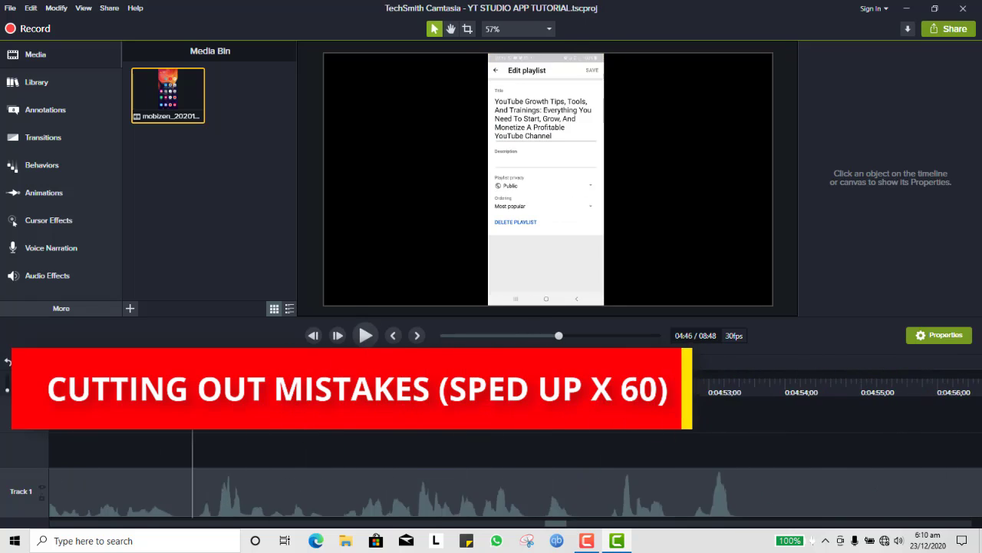
# - Continue playing from about 04:46 and cut the remaining mistakes out of the rest of the recording
pyautogui.hotkey('ctrl', 'x')
pyautogui.press('space')
pyautogui.press('space')
pyautogui.press('space')
pyautogui.press('space')
pyautogui.moveTo(133, 376); pyautogui.dragTo(92, 419)
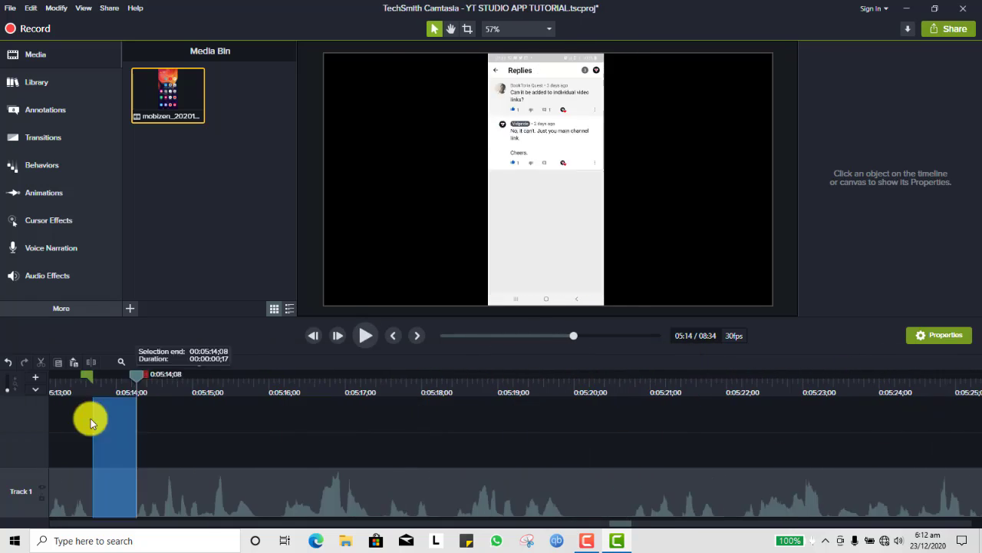
pyautogui.hotkey('ctrl', 'x')
pyautogui.press('space')
pyautogui.press('space')
pyautogui.moveTo(664, 376); pyautogui.dragTo(936, 383)
pyautogui.hotkey('ctrl', 'x')
pyautogui.hotkey('ctrl', 'x')
pyautogui.press('space')
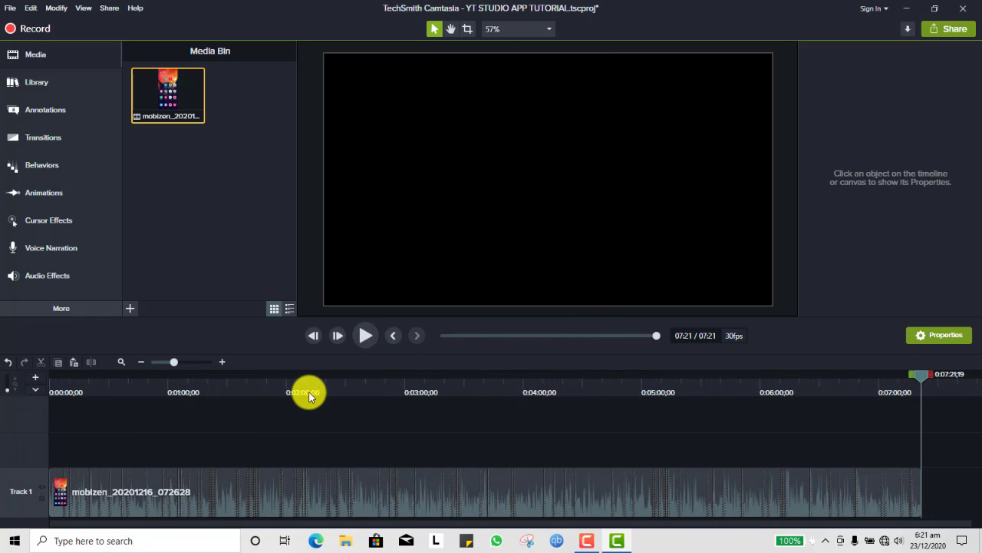
# - Scrub through the trimmed recording on the timeline to examine the cuts along Track 1
pyautogui.moveTo(309, 396); pyautogui.dragTo(370, 404)
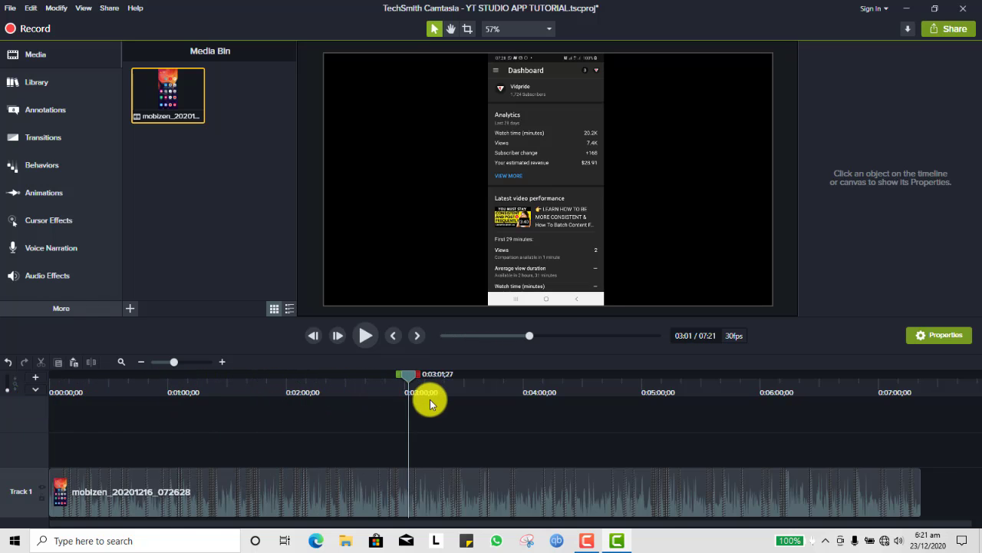
pyautogui.moveTo(430, 404); pyautogui.dragTo(743, 415)
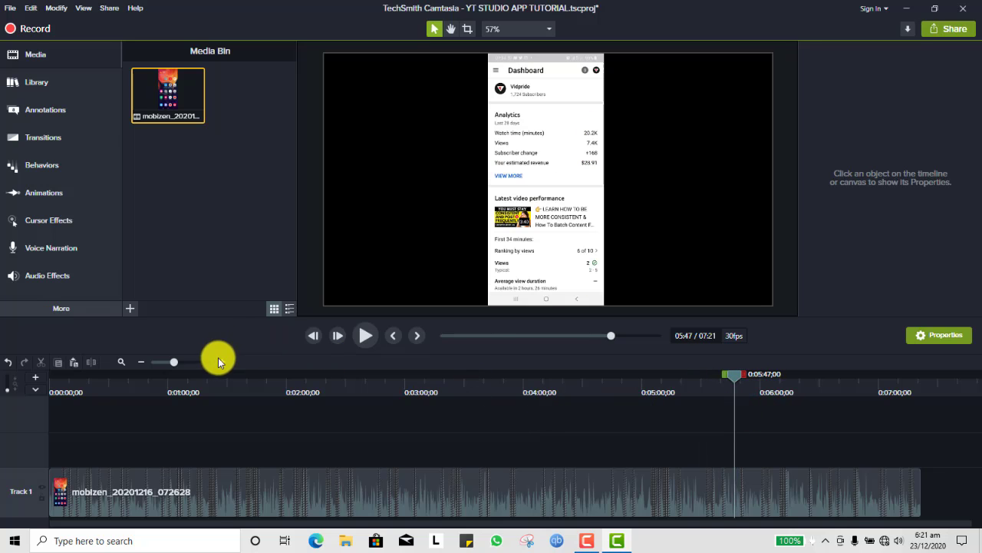
pyautogui.moveTo(175, 362)
pyautogui.mouseDown()
pyautogui.moveTo(206, 364)
pyautogui.moveTo(190, 362)
pyautogui.mouseUp()
pyautogui.click(459, 386)
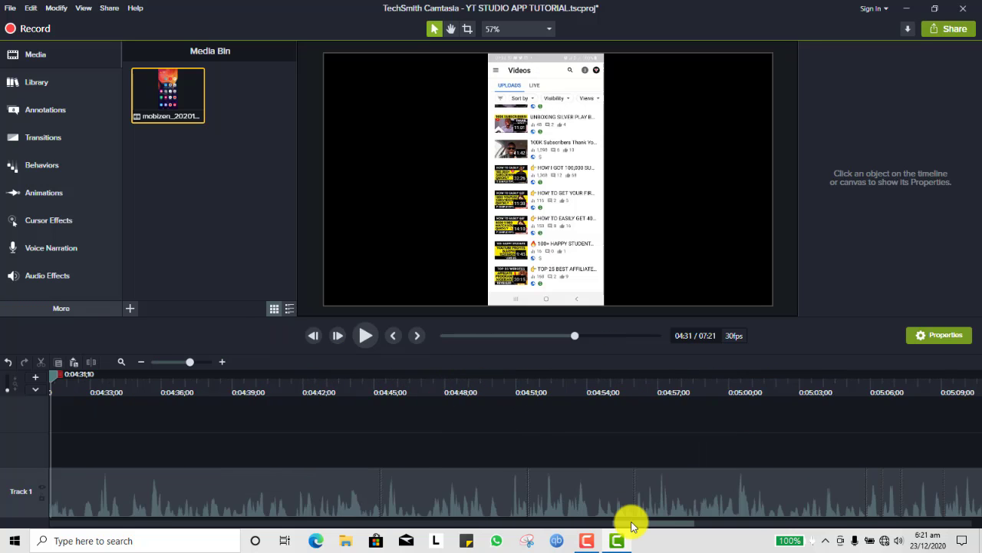
pyautogui.moveTo(631, 524); pyautogui.dragTo(34, 476)
pyautogui.moveTo(89, 381); pyautogui.dragTo(381, 376)
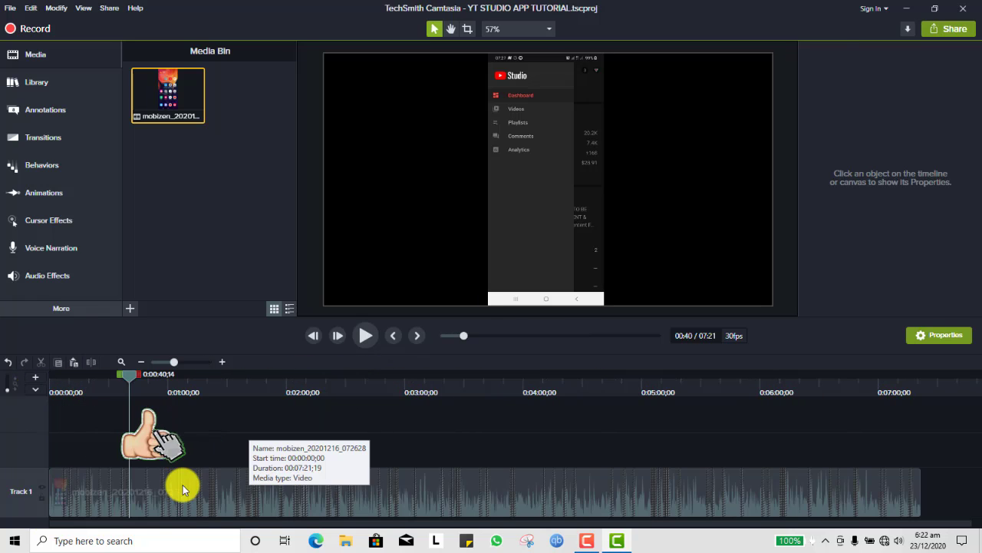
pyautogui.click(185, 490)
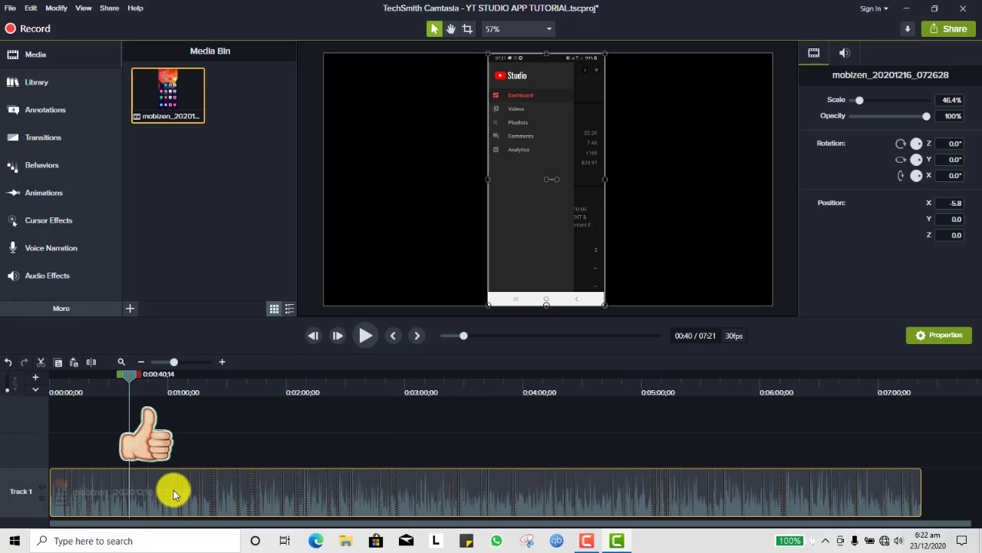
pyautogui.click(698, 174)
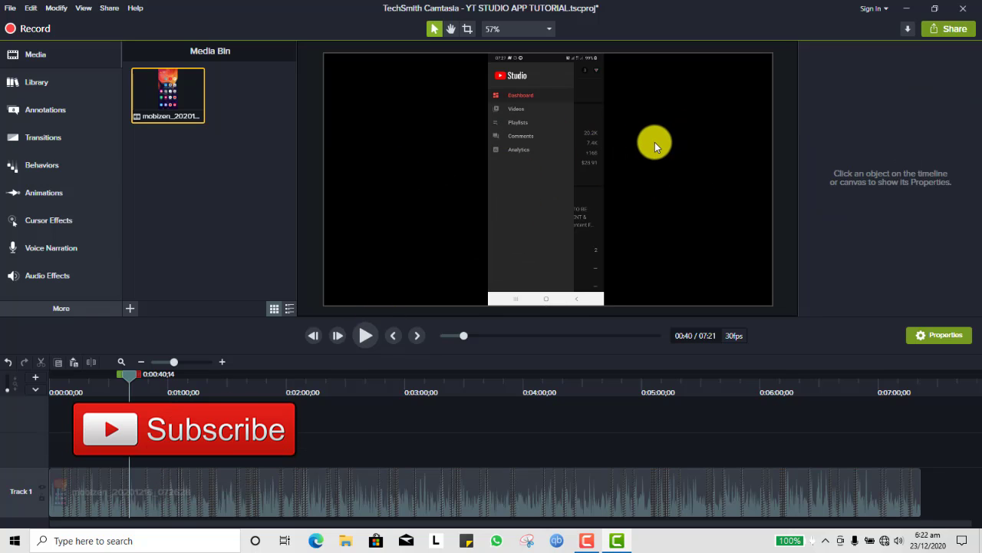
# - Duplicate the trimmed recording onto Track 2 and align the copy with the start of the timeline
pyautogui.click(296, 487)
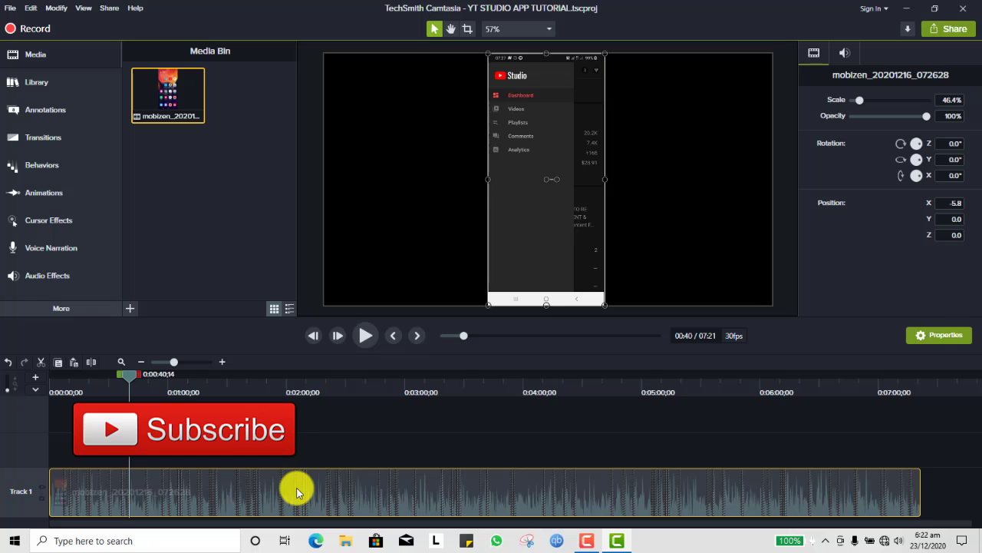
pyautogui.rightClick(296, 486)
pyautogui.click(327, 198)
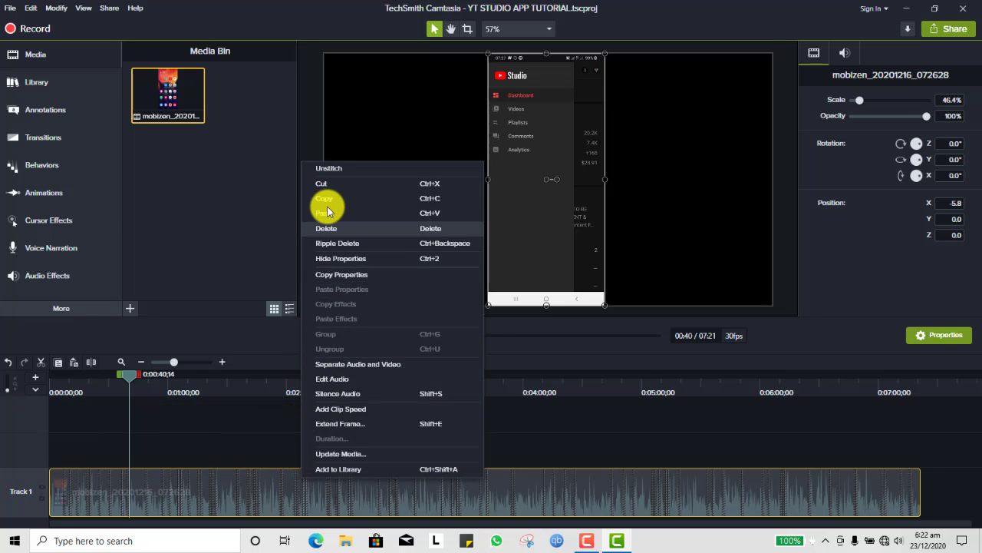
pyautogui.click(187, 458)
pyautogui.moveTo(58, 374); pyautogui.dragTo(2, 377)
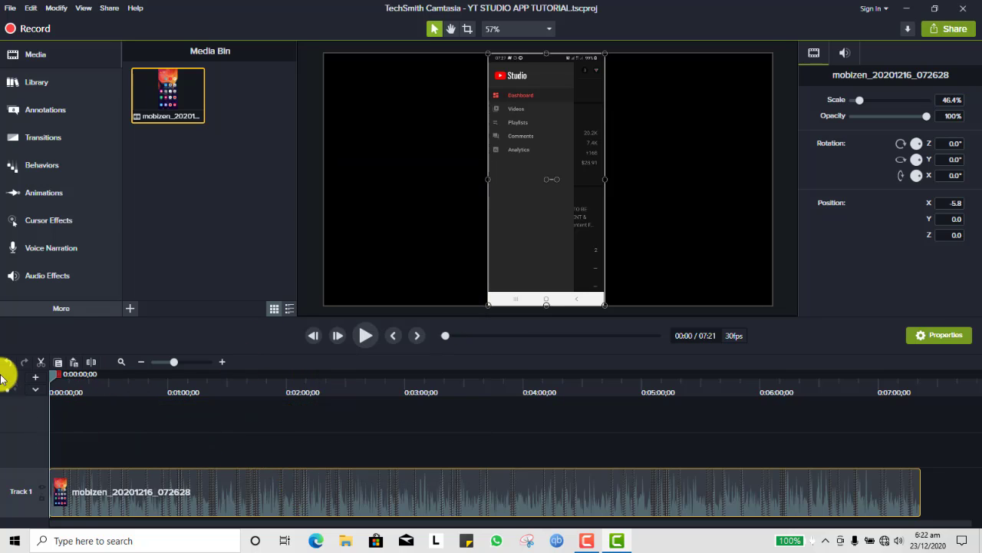
pyautogui.rightClick(131, 435)
pyautogui.click(184, 298)
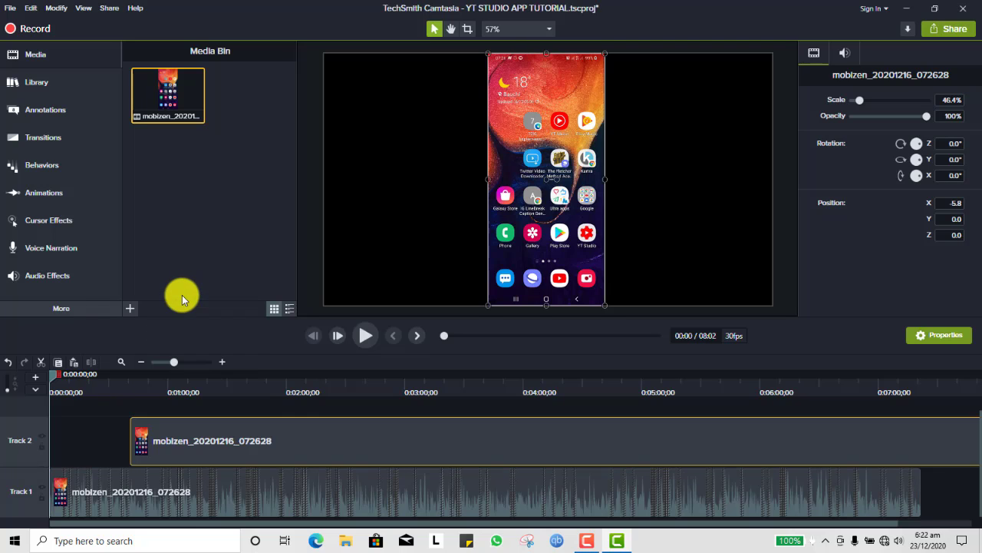
pyautogui.moveTo(307, 441); pyautogui.dragTo(73, 439)
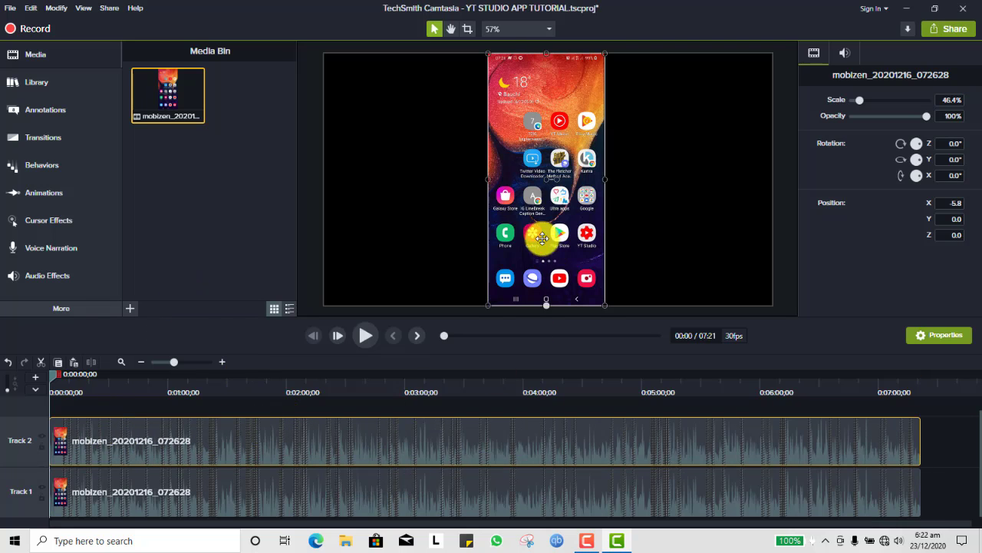
# - Place the Track 2 copy in the right half of the canvas and the original recording left of centre
pyautogui.moveTo(557, 218); pyautogui.dragTo(675, 222)
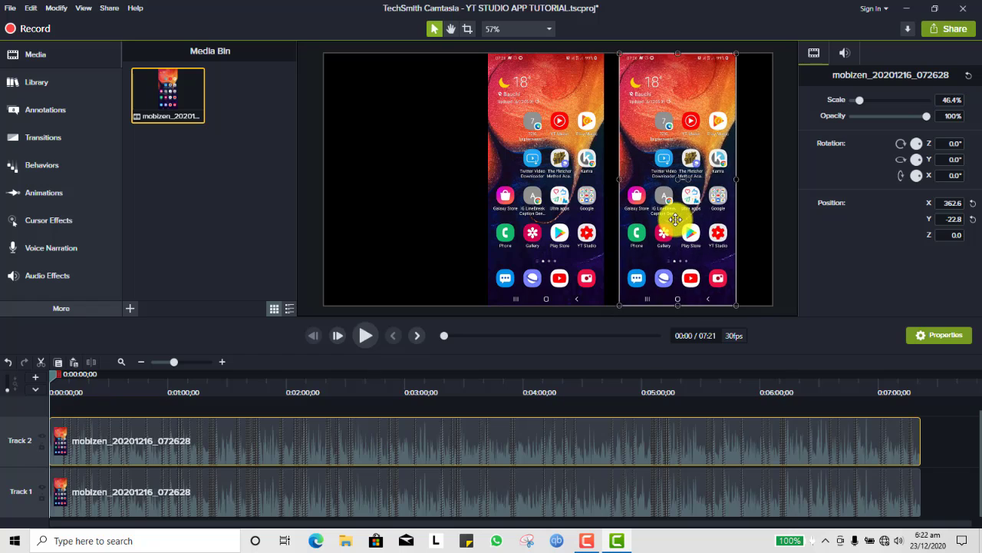
pyautogui.moveTo(565, 206); pyautogui.dragTo(489, 206)
pyautogui.click(734, 213)
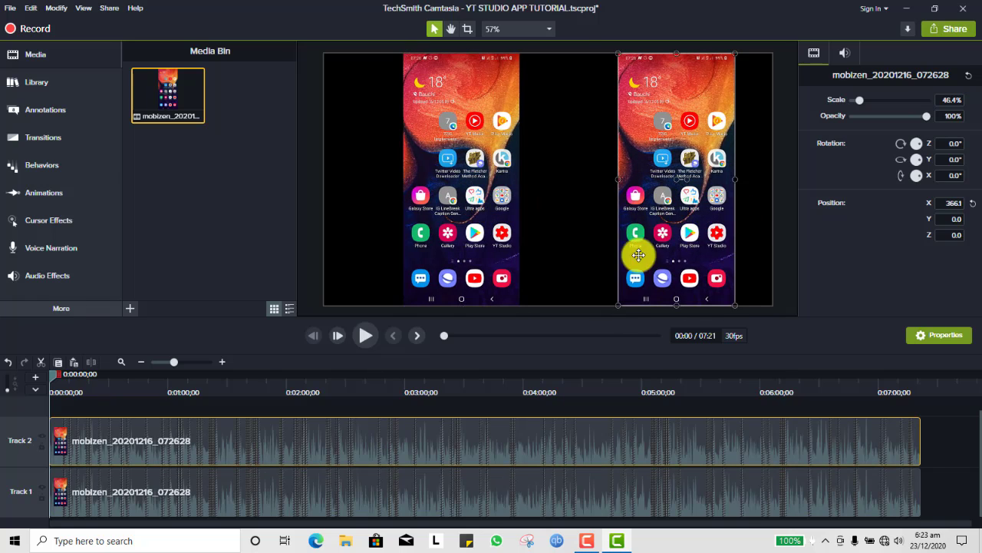
# - Enlarge the Track 2 copy to about 92% scale in the right half of the canvas and select the original recording beside it
pyautogui.moveTo(624, 306); pyautogui.dragTo(515, 346)
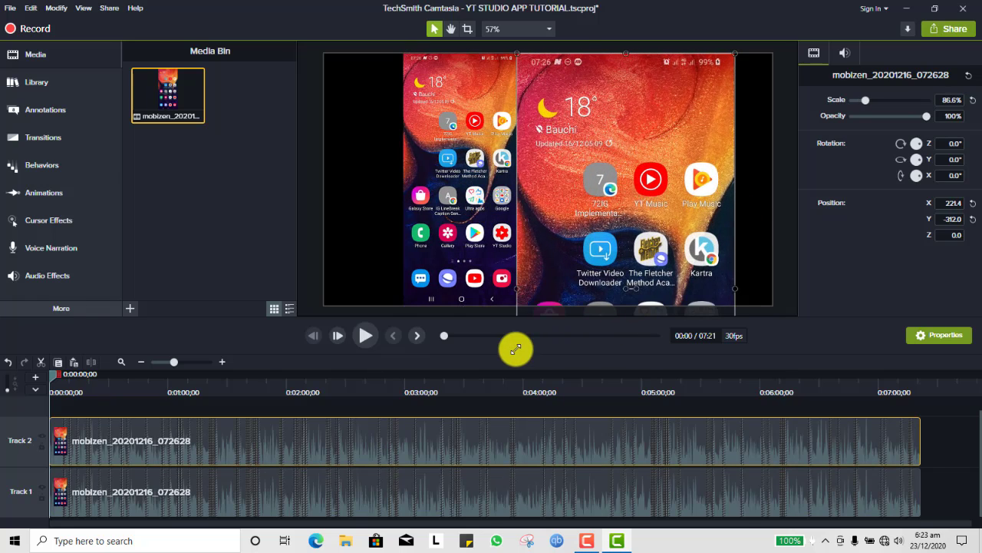
pyautogui.moveTo(488, 235); pyautogui.dragTo(450, 235)
pyautogui.click(654, 184)
pyautogui.moveTo(735, 54); pyautogui.dragTo(770, 42)
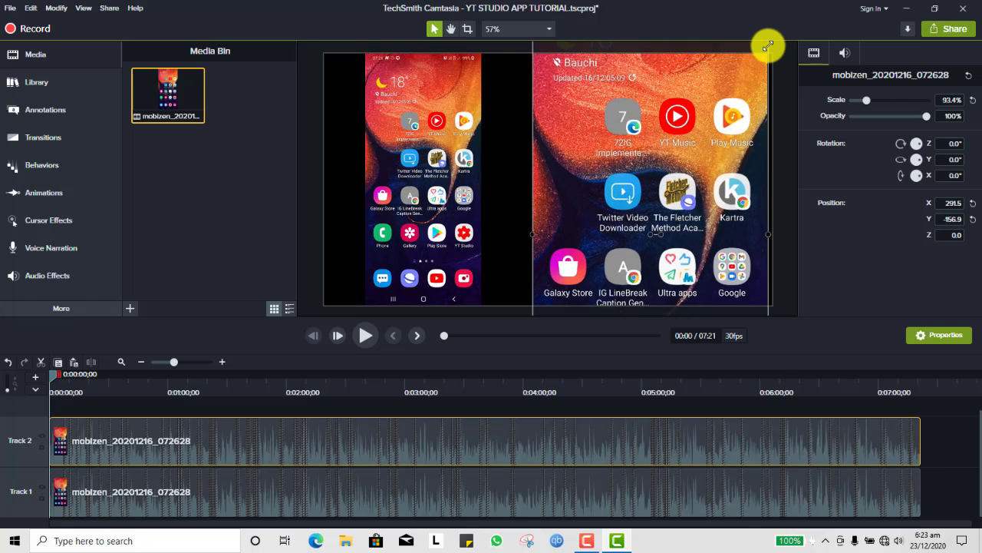
pyautogui.moveTo(699, 131); pyautogui.dragTo(678, 138)
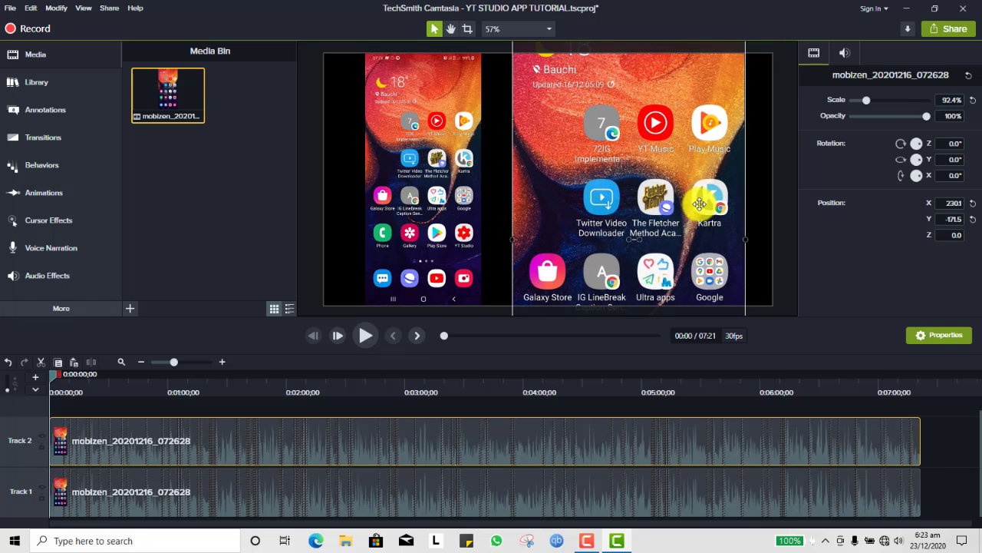
pyautogui.moveTo(699, 204); pyautogui.dragTo(702, 205)
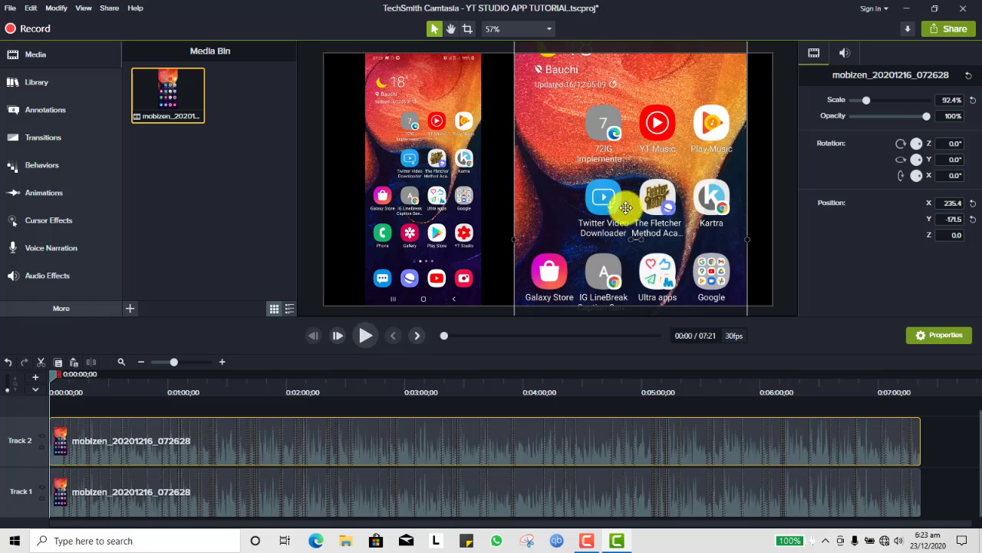
pyautogui.click(429, 213)
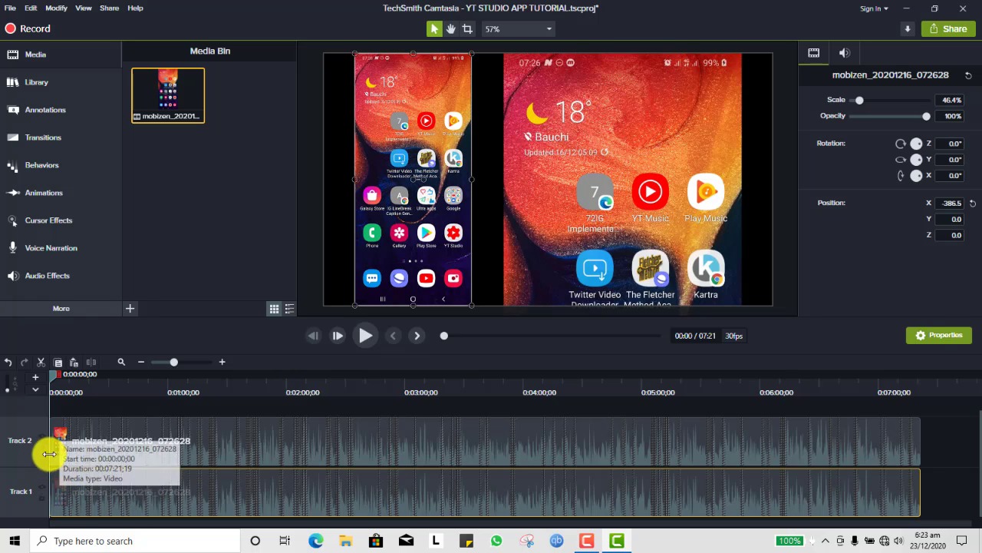
# - Scrub through the timeline to check the side-by-side layout of both recordings and save the project
pyautogui.moveTo(232, 384); pyautogui.dragTo(481, 380)
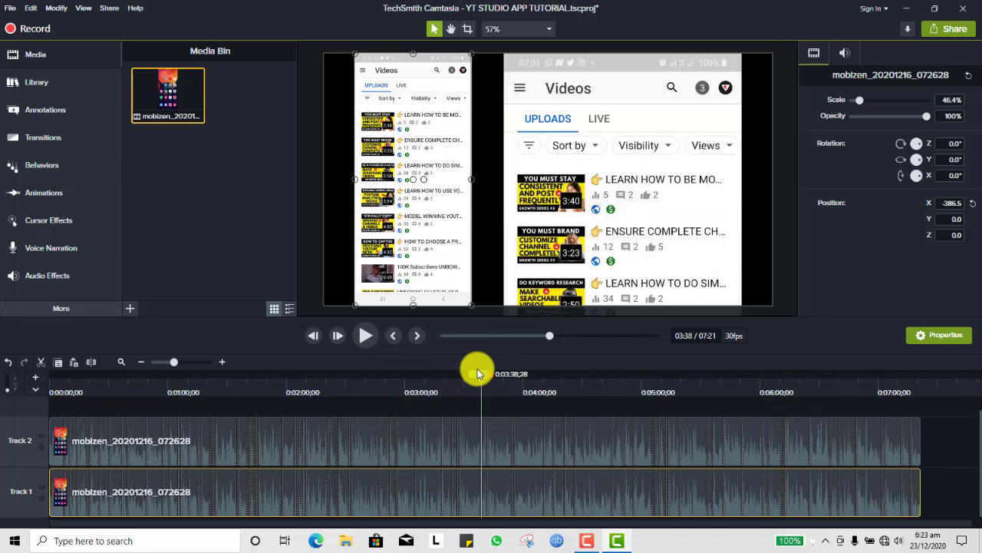
pyautogui.moveTo(492, 376); pyautogui.dragTo(882, 390)
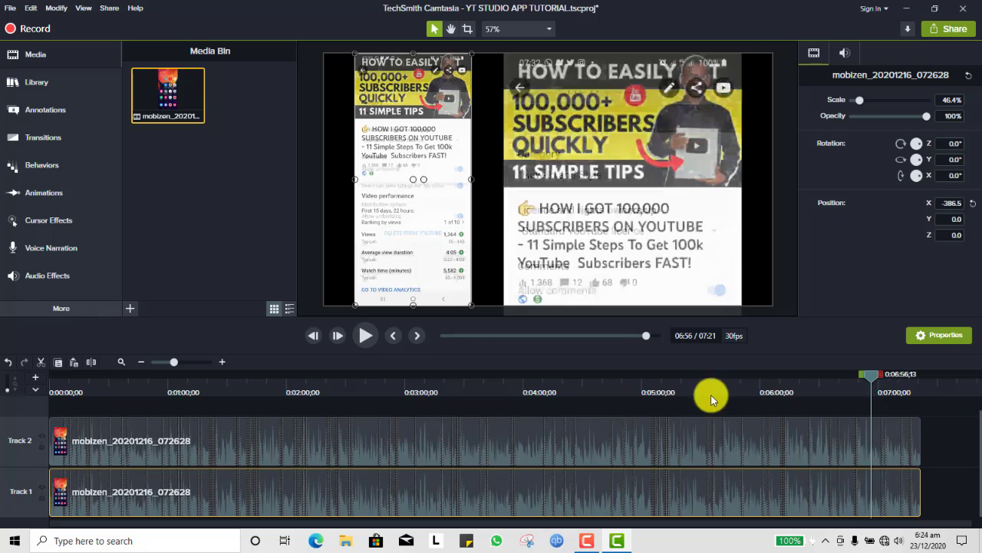
pyautogui.click(326, 387)
pyautogui.moveTo(250, 414); pyautogui.dragTo(123, 408)
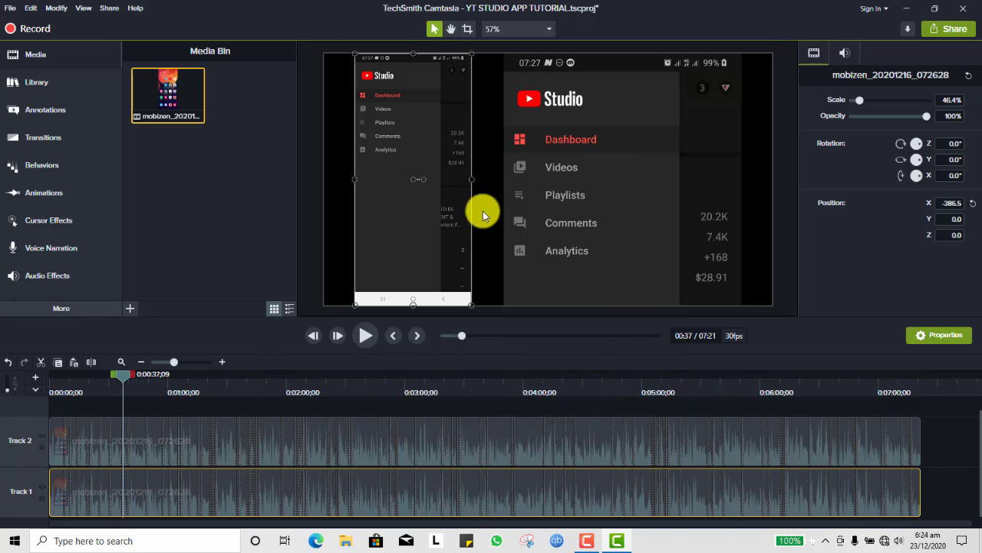
pyautogui.hotkey('ctrl', 's')
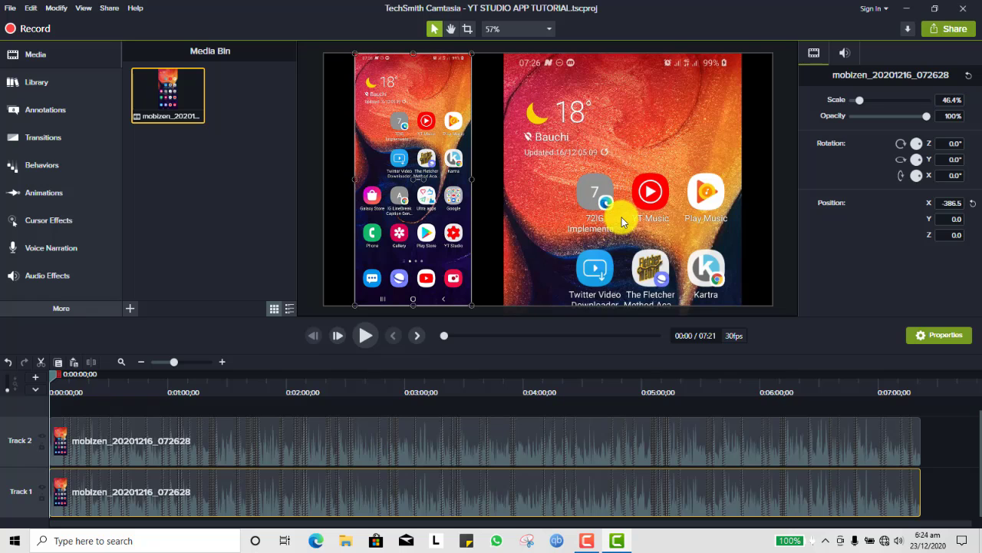
# - Move the enlarged Track 2 copy against the canvas's right edge, at about X 297.8 and Y -377.6, and scrub through the result
pyautogui.moveTo(622, 217); pyautogui.dragTo(676, 273)
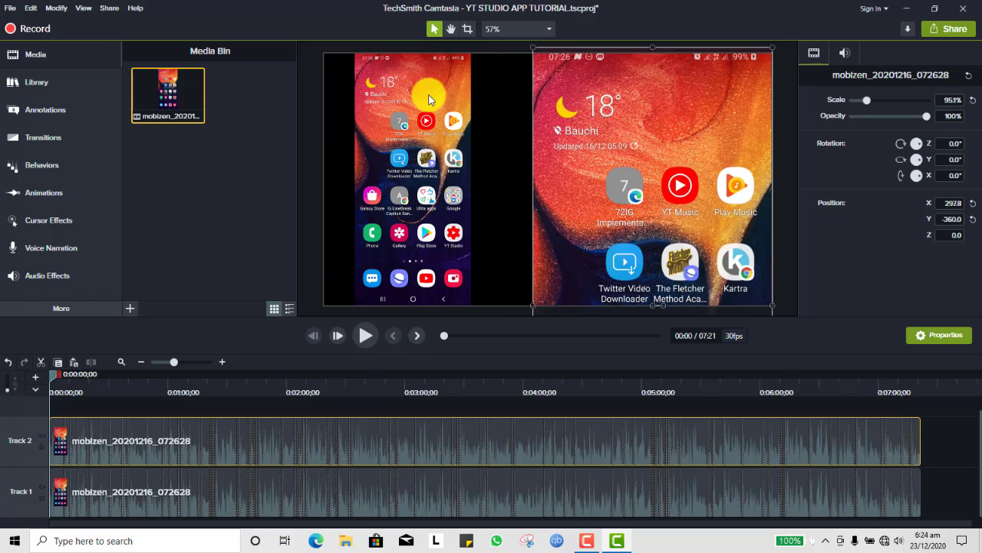
pyautogui.click(168, 376)
pyautogui.moveTo(663, 163)
pyautogui.mouseDown()
pyautogui.moveTo(668, 180)
pyautogui.moveTo(667, 166)
pyautogui.mouseUp()
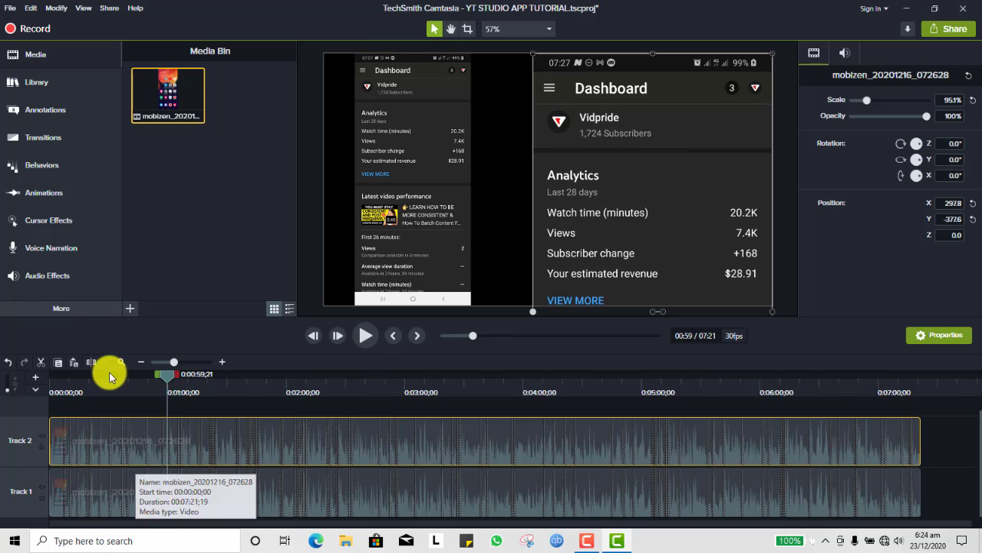
pyautogui.moveTo(165, 375); pyautogui.dragTo(345, 408)
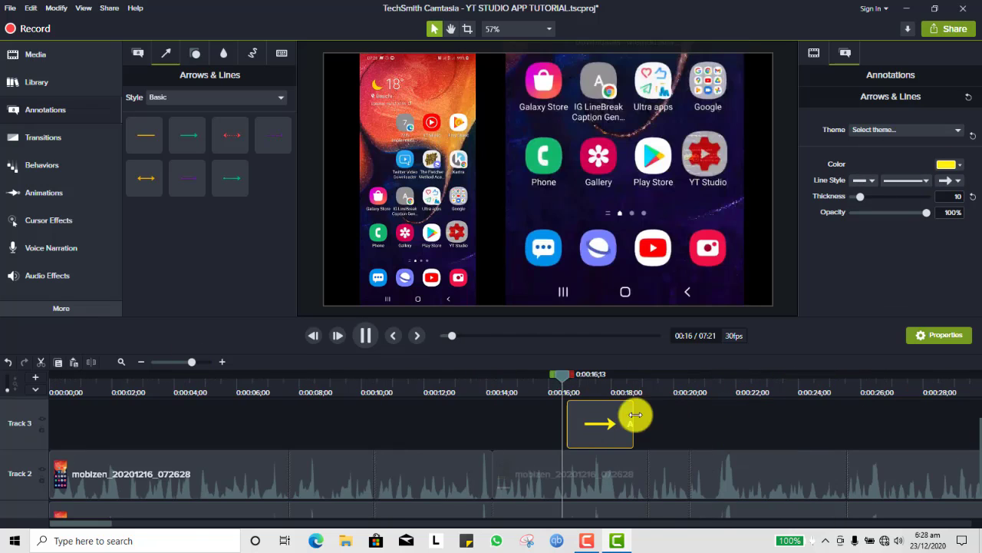
# - Move the yellow arrow at about 00:16 below the lowest app icons in the enlarged copy, undoing the accidental shift of the copy
pyautogui.click(570, 376)
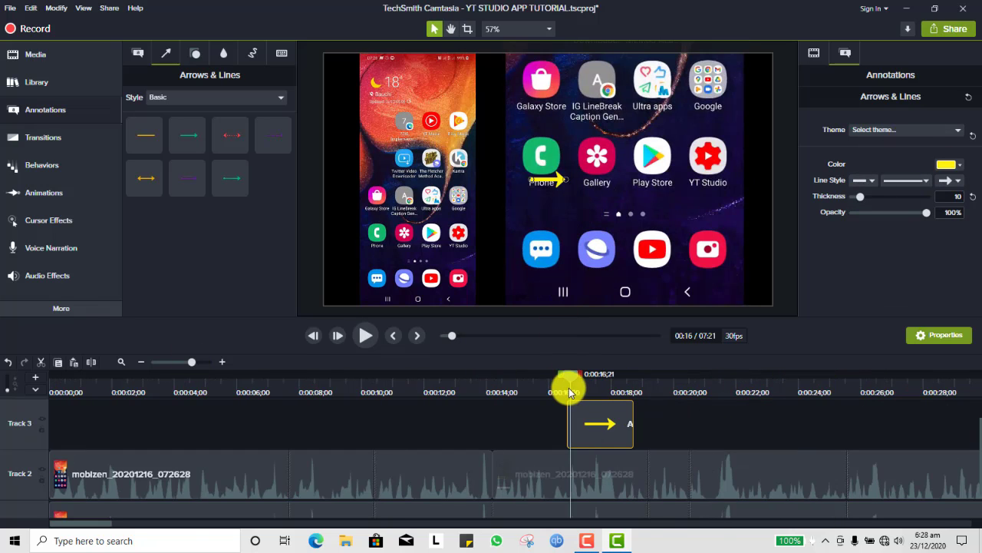
pyautogui.click(200, 365)
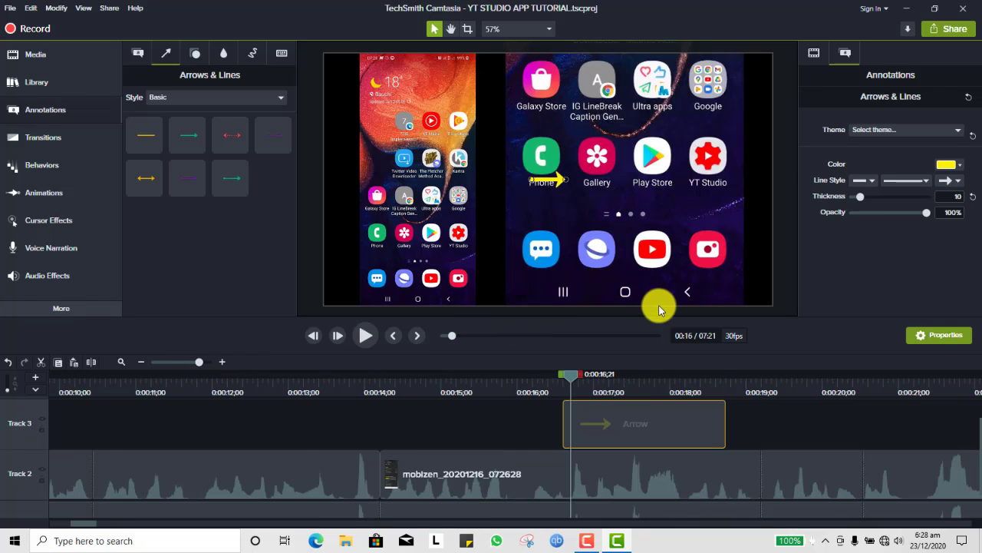
pyautogui.moveTo(545, 178)
pyautogui.mouseDown()
pyautogui.moveTo(547, 189)
pyautogui.moveTo(616, 242)
pyautogui.moveTo(613, 273)
pyautogui.moveTo(631, 278)
pyautogui.mouseUp()
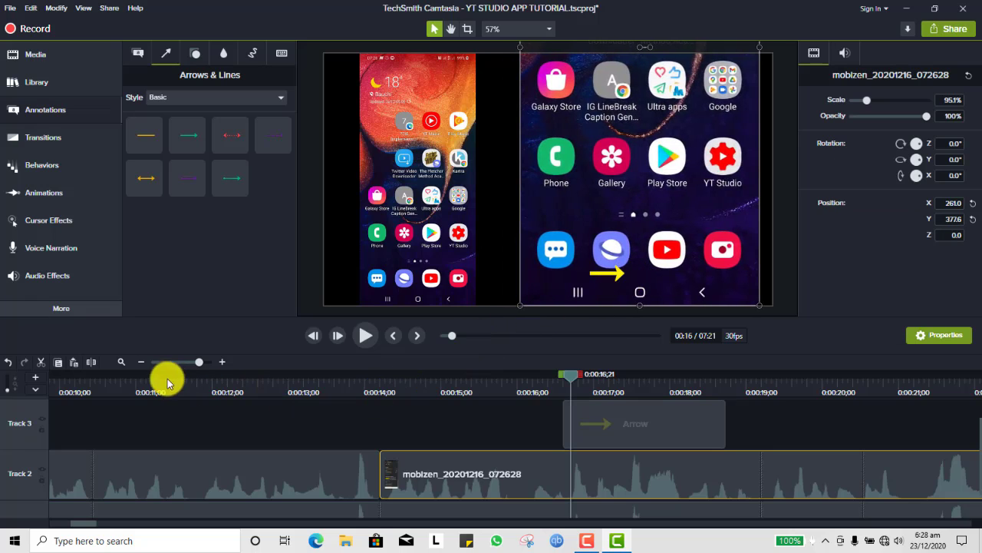
pyautogui.click(9, 362)
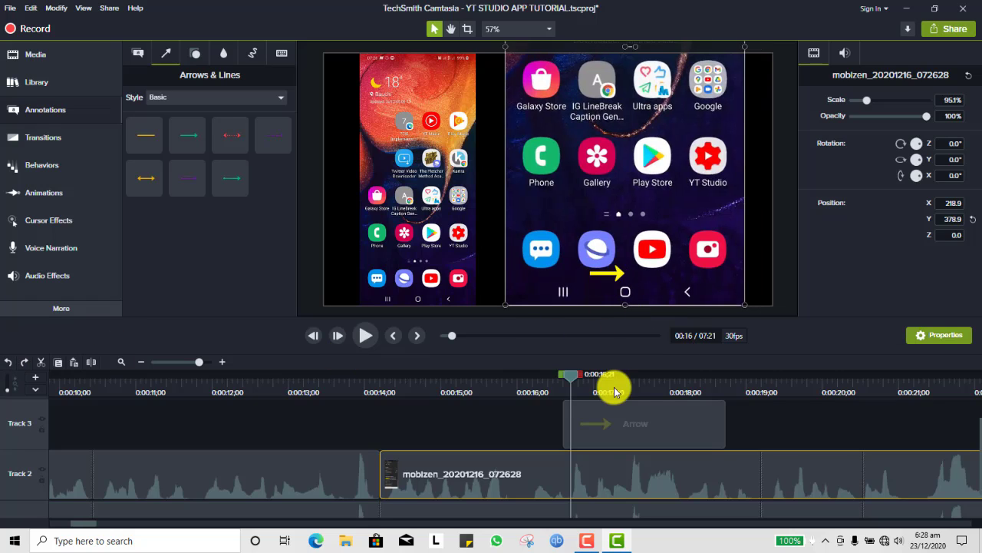
pyautogui.click(614, 418)
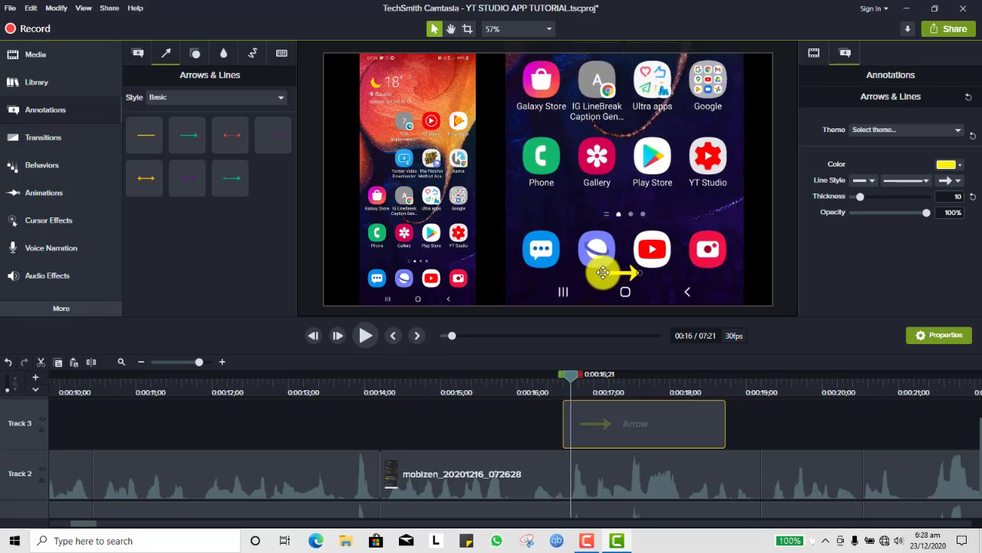
pyautogui.moveTo(620, 299); pyautogui.dragTo(621, 298)
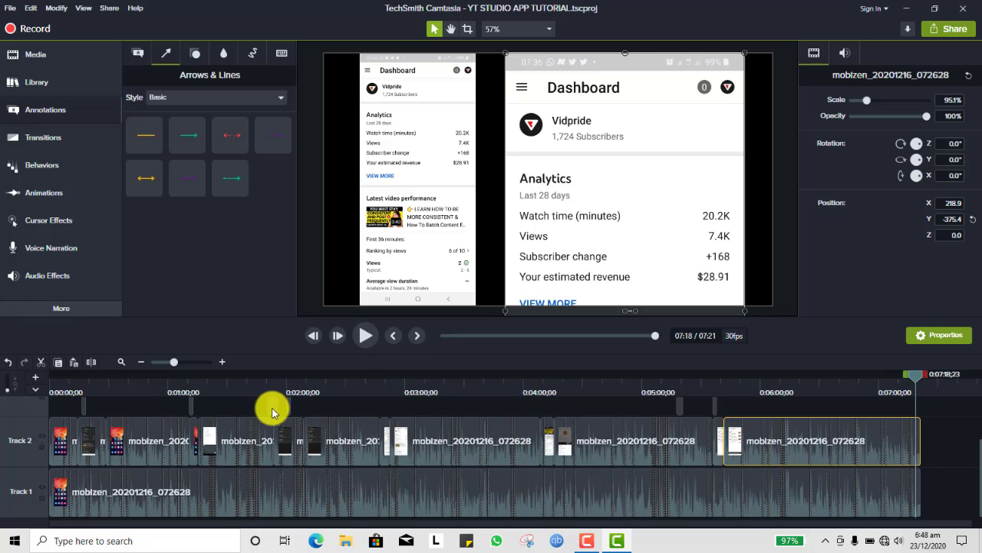
# - Examine the arrow annotations over the enlarged copy between about 01:48 and 01:59
pyautogui.click(284, 376)
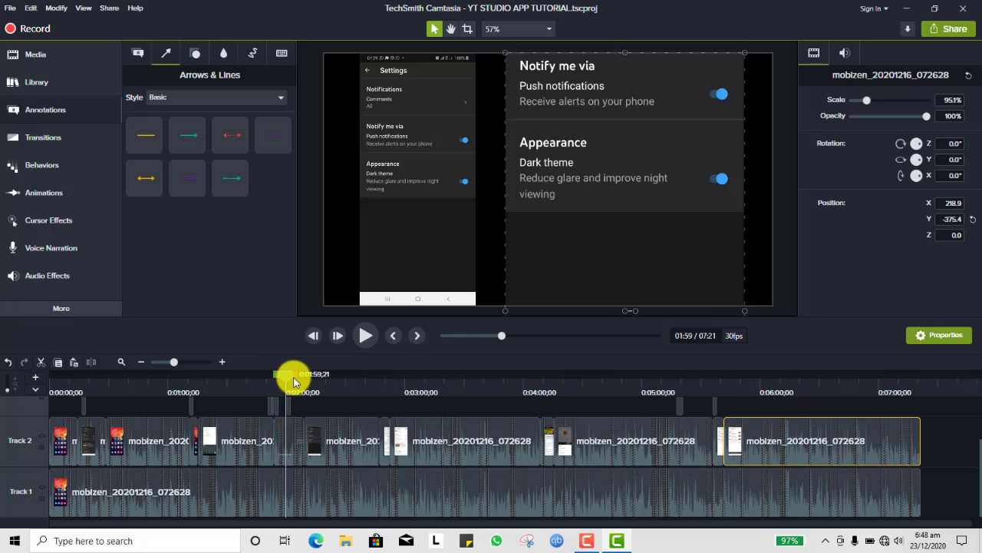
pyautogui.moveTo(296, 379); pyautogui.dragTo(264, 376)
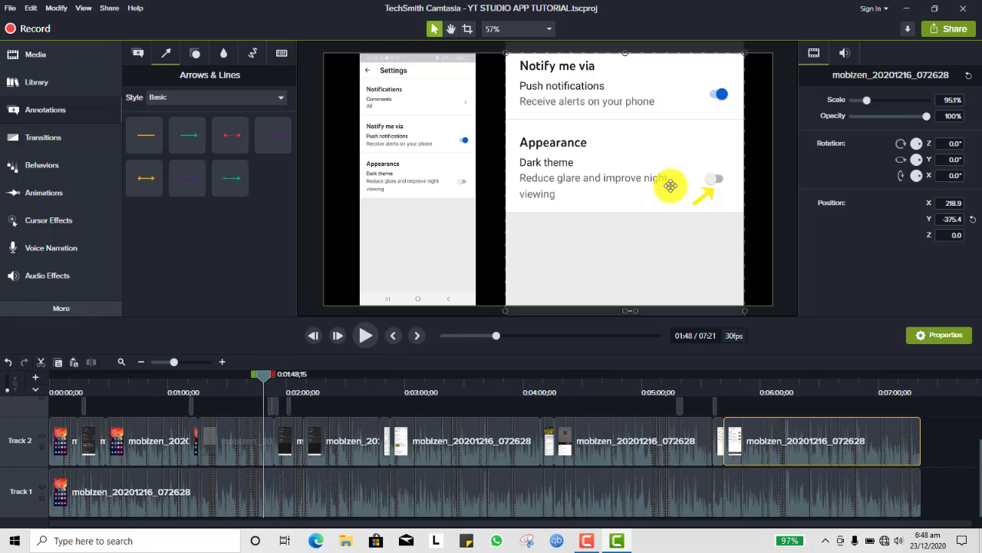
pyautogui.click(272, 383)
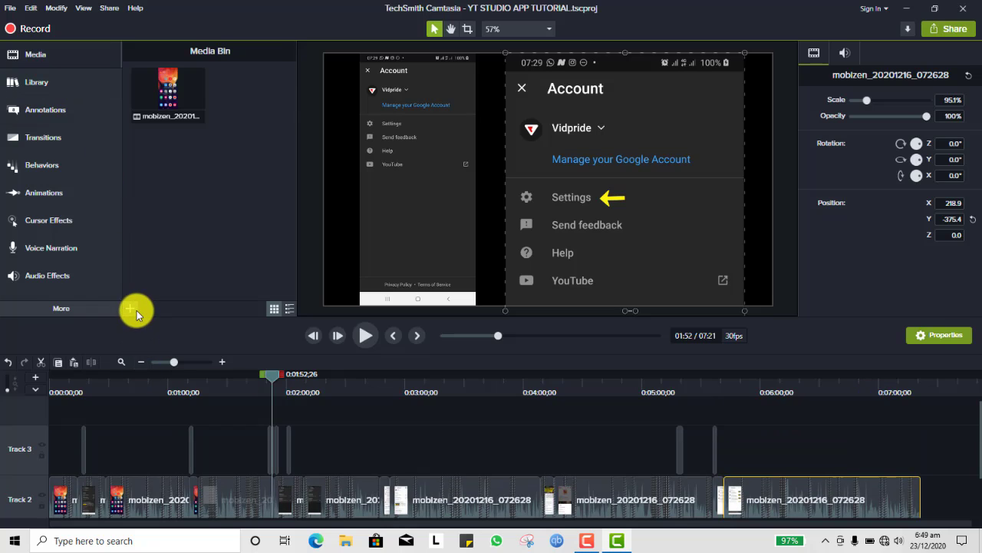
# - Import all media files from the YOUTUBE OUTSOURCE folder into the media bin
pyautogui.click(134, 310)
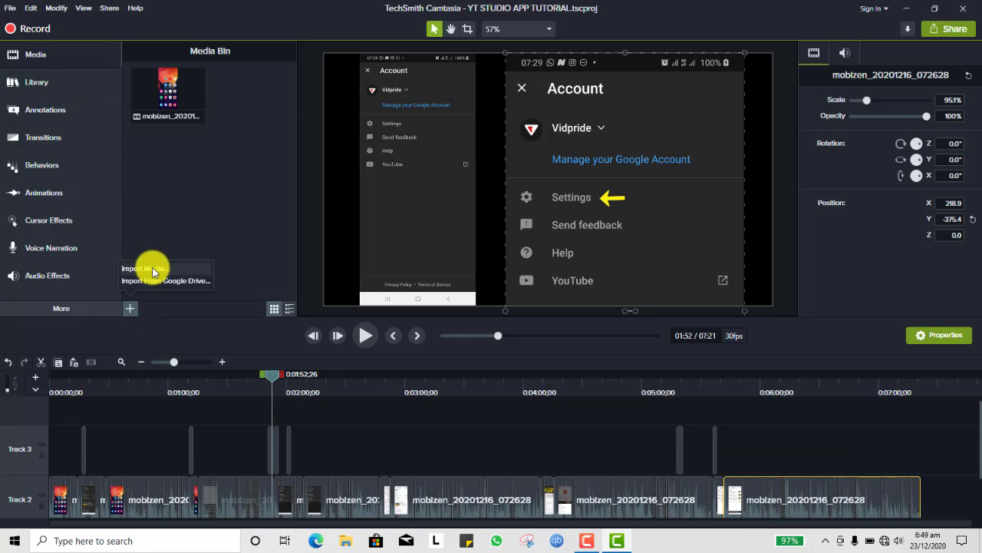
pyautogui.click(154, 270)
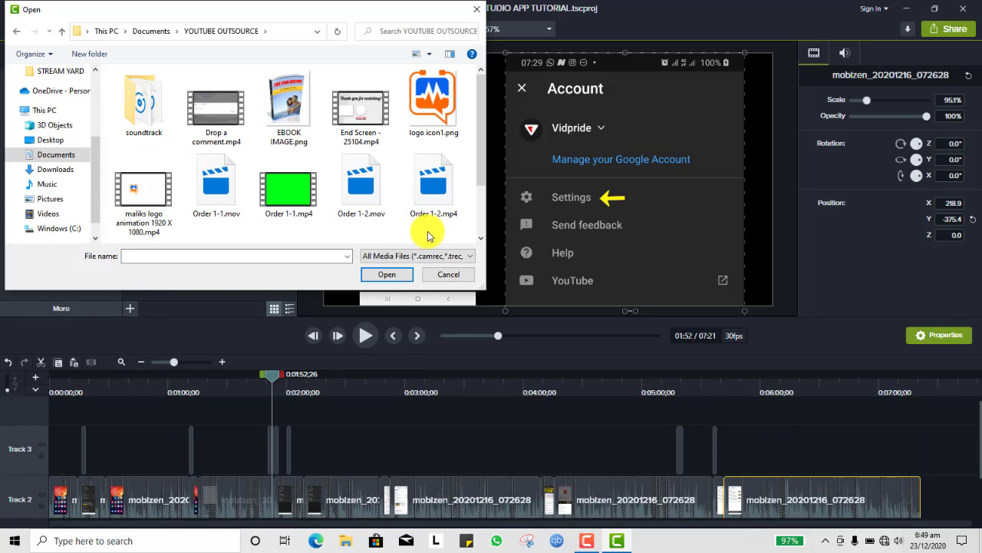
pyautogui.hotkey('ctrl', 'a')
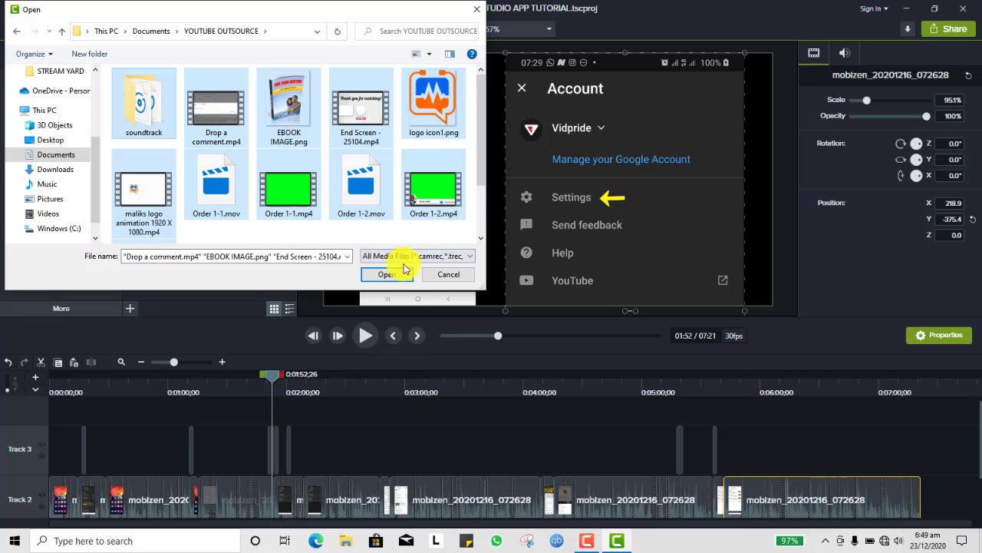
pyautogui.click(381, 276)
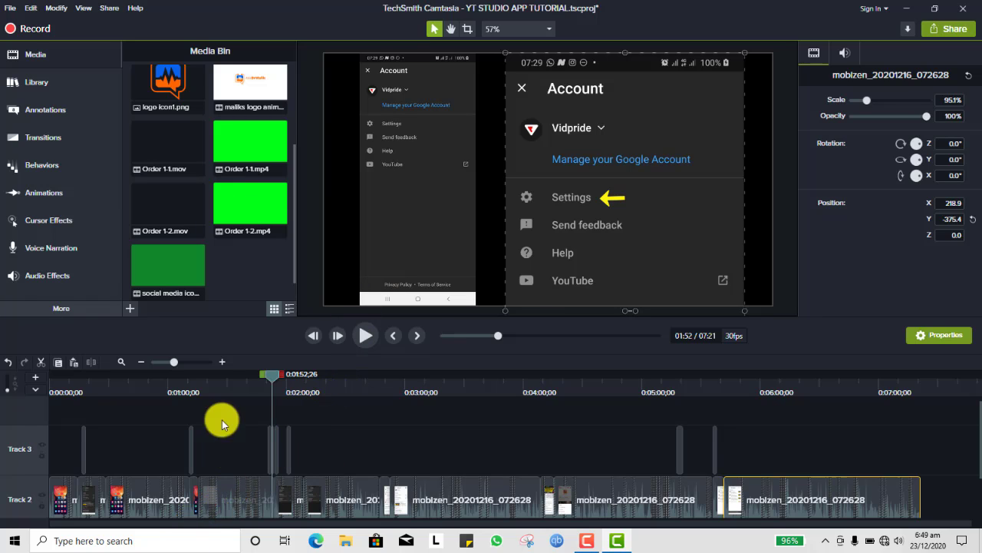
# - Add the End Screen - 25104 clip to Track 1 right after the recording, at about 07:21, and play it
pyautogui.scroll(2, 256, 248)
pyautogui.click(918, 380)
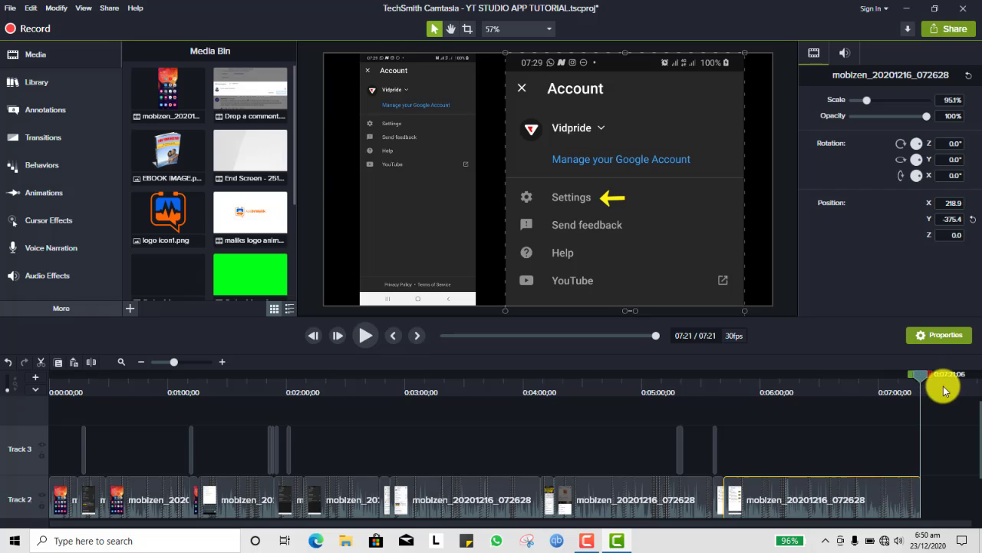
pyautogui.click(935, 382)
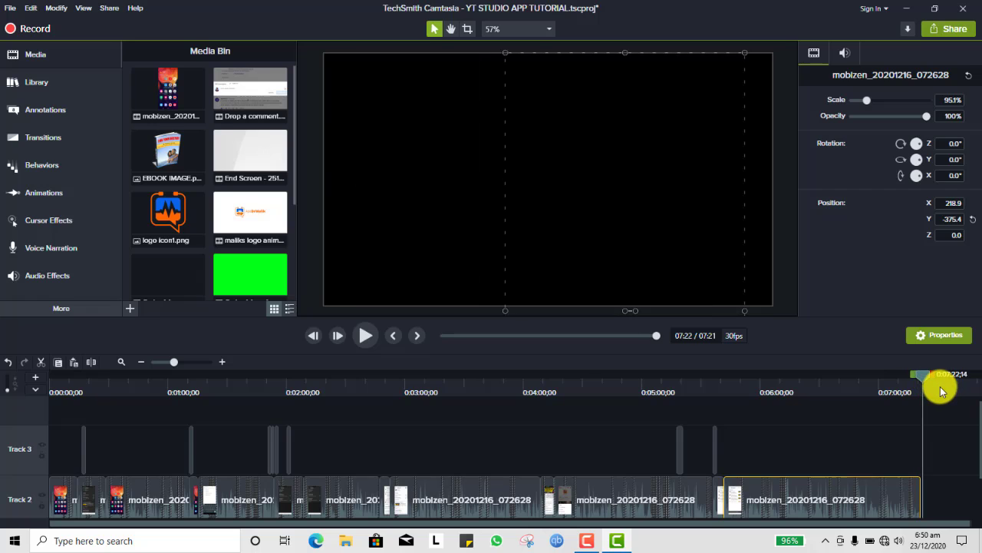
pyautogui.rightClick(265, 164)
pyautogui.click(289, 172)
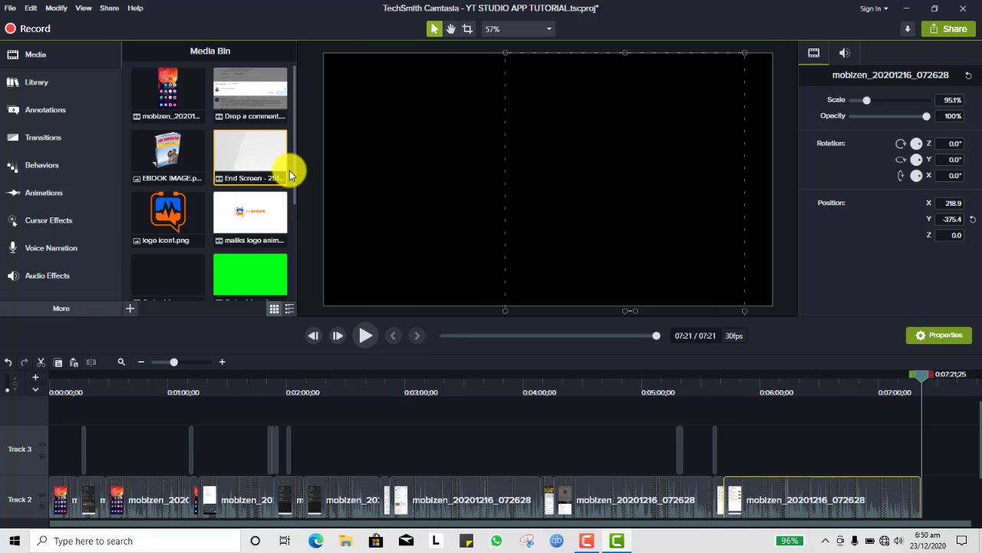
pyautogui.press('space')
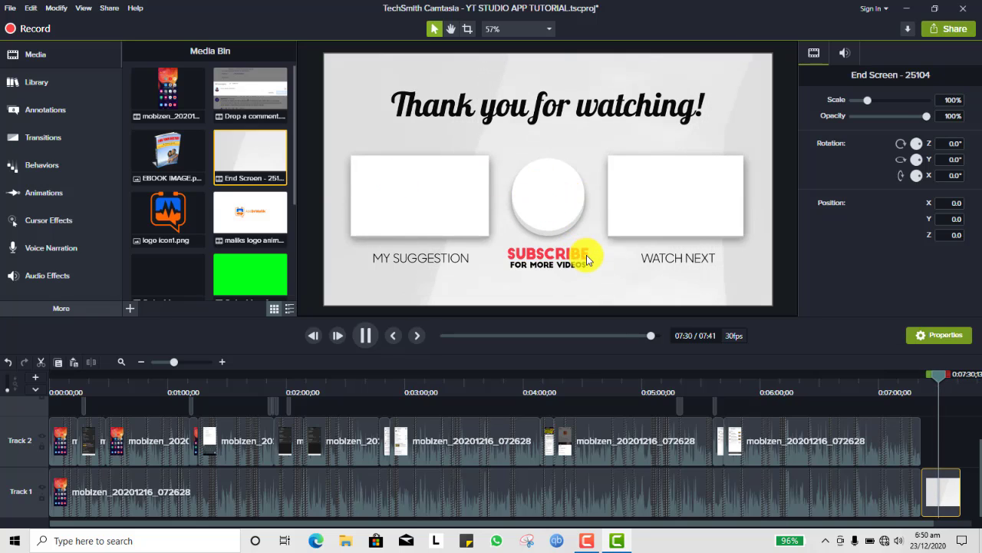
pyautogui.press('space')
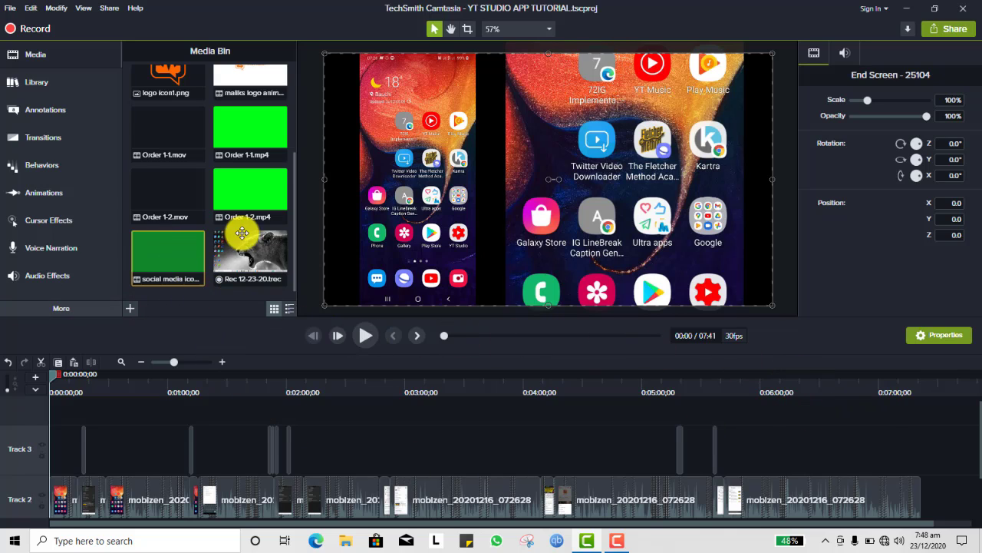
# - Import the Animated Like, Animated Subscribe + notification bell and Animated Subscribe clips from the YOUTUBE OUTSOURCE folder
pyautogui.scroll(1, 260, 230)
pyautogui.scroll(-1, 265, 226)
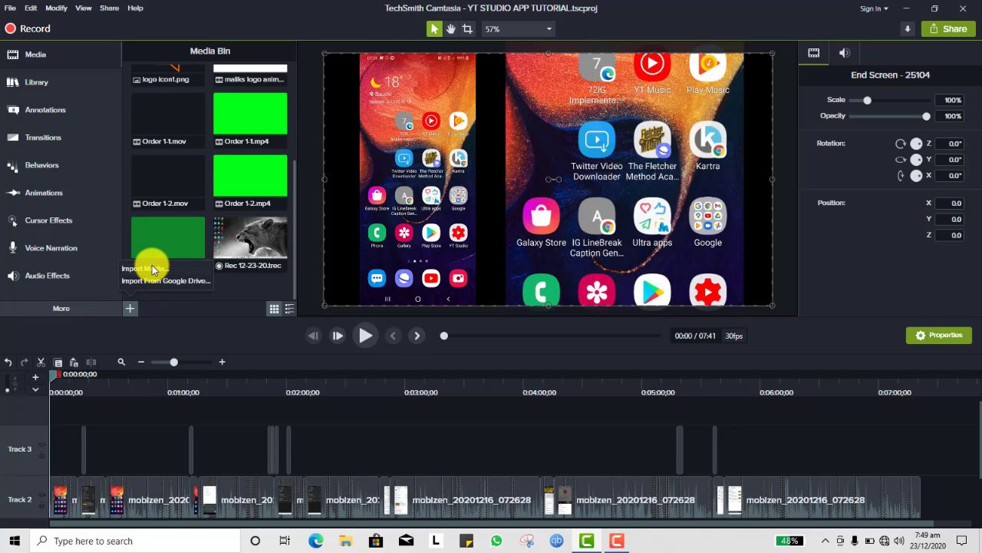
pyautogui.click(153, 270)
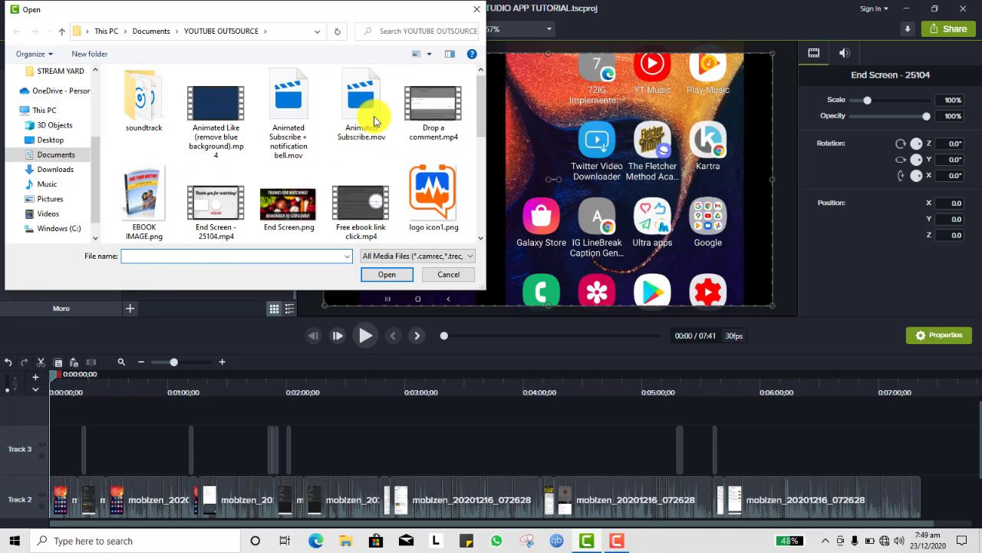
pyautogui.moveTo(485, 290); pyautogui.dragTo(559, 428)
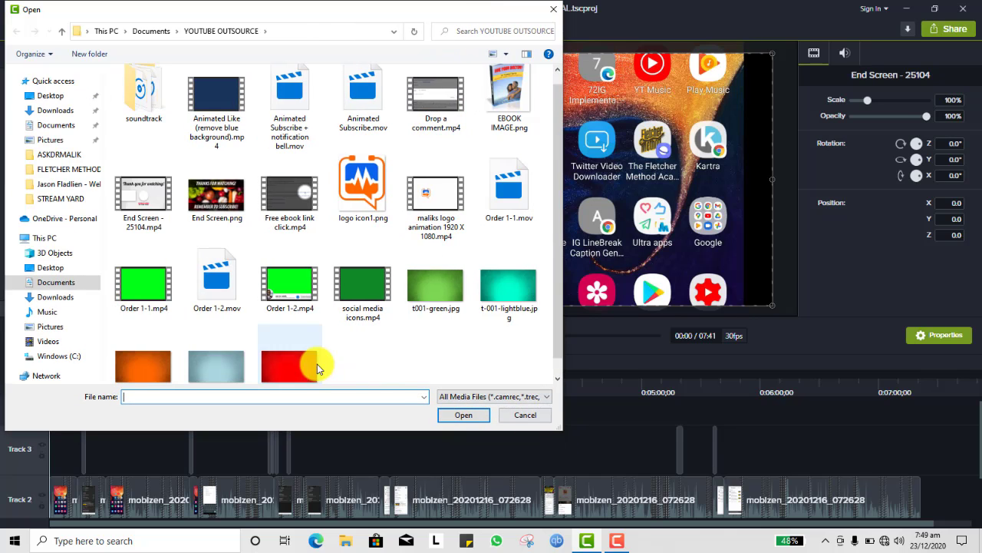
pyautogui.click(234, 88)
pyautogui.keyDown('ctrl'); pyautogui.click(275, 99); pyautogui.keyUp('ctrl')
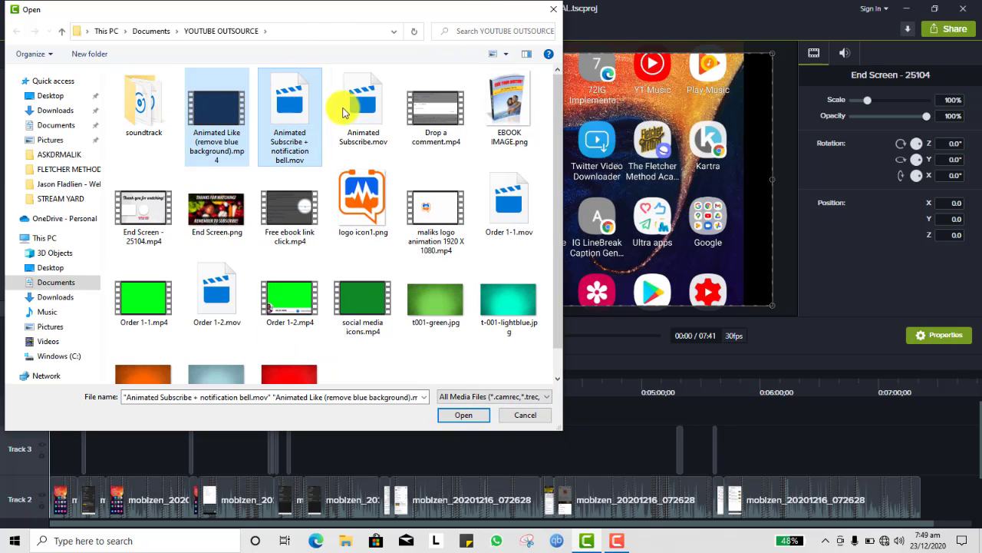
pyautogui.click(464, 415)
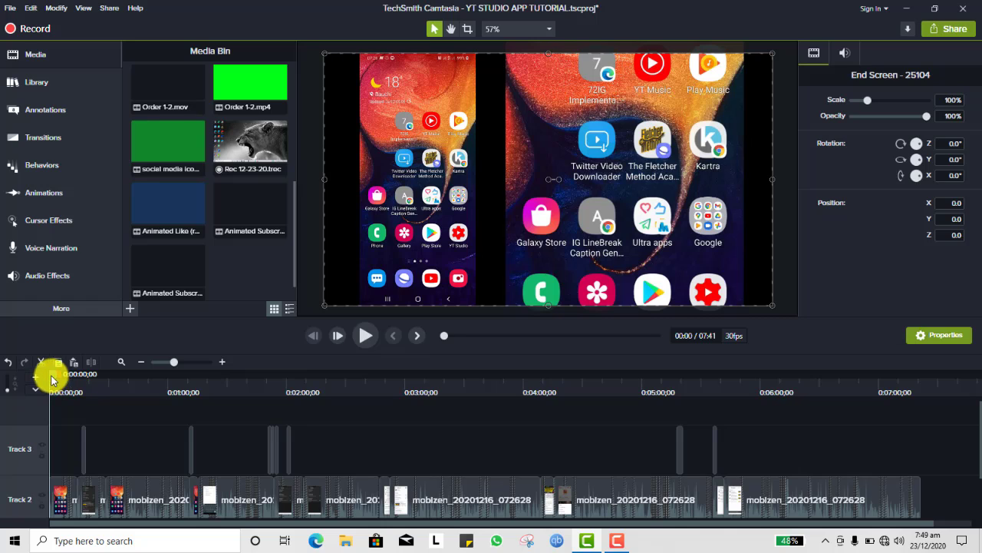
# - Add the Animated Like (remove blue background) clip to a new Track 4 at the very start of the timeline
pyautogui.moveTo(64, 382); pyautogui.dragTo(24, 385)
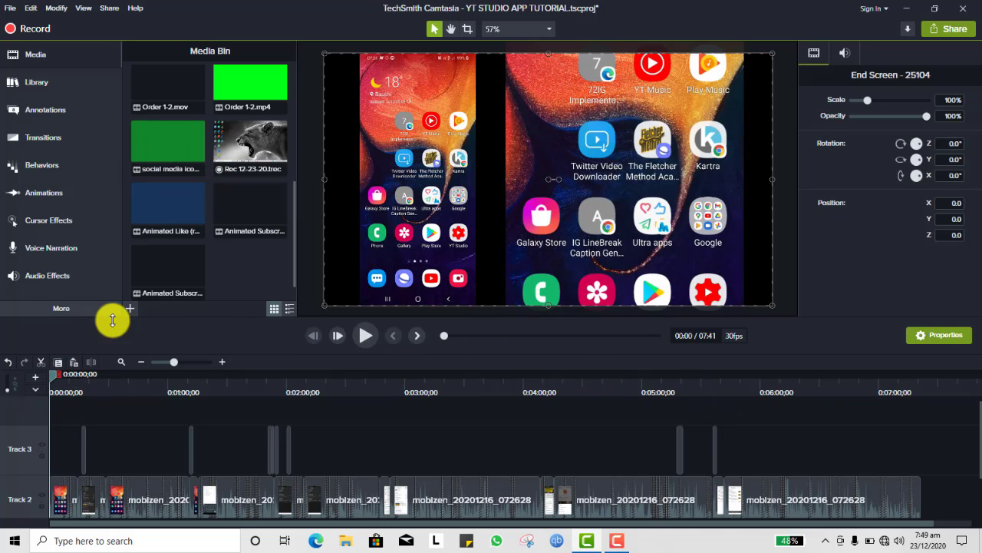
pyautogui.scroll(1, 515, 448)
pyautogui.click(175, 206)
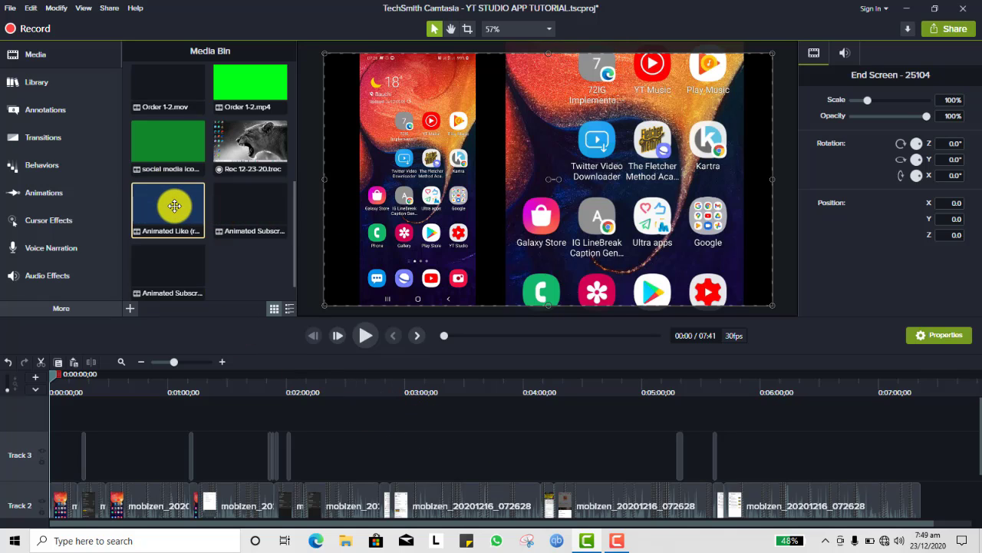
pyautogui.rightClick(176, 202)
pyautogui.click(220, 214)
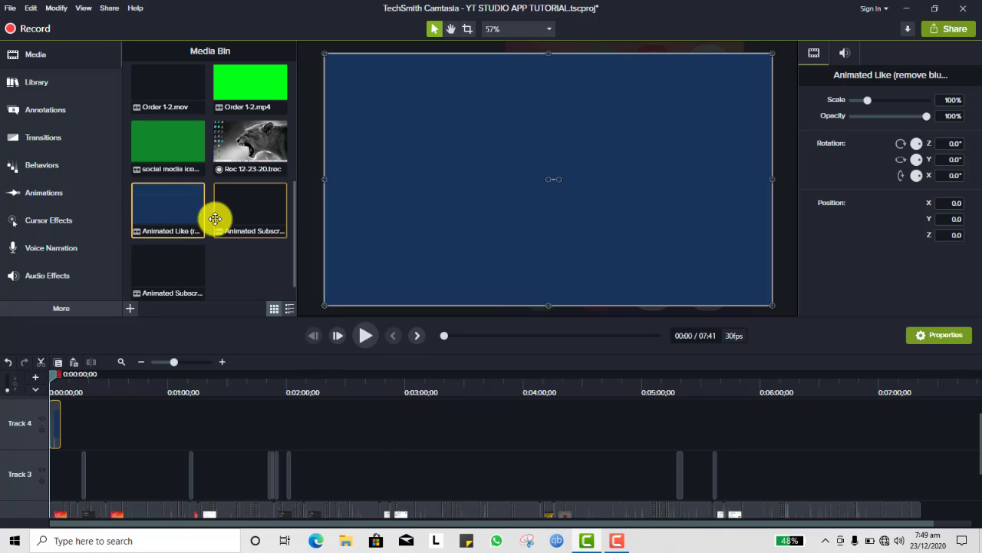
# - Play the Animated Like clip and scale it to 50% in the lower-left corner of the video frame
pyautogui.click(435, 208)
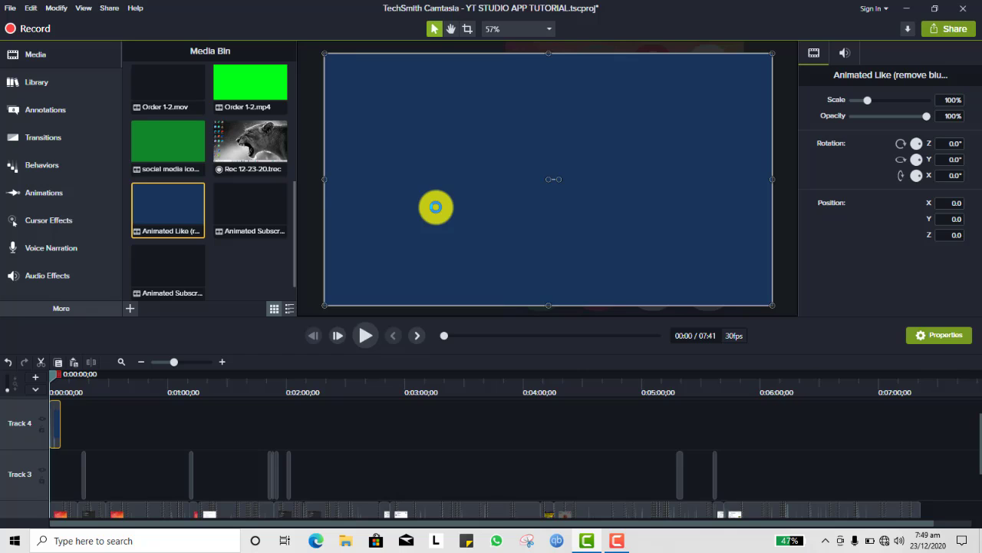
pyautogui.press('space')
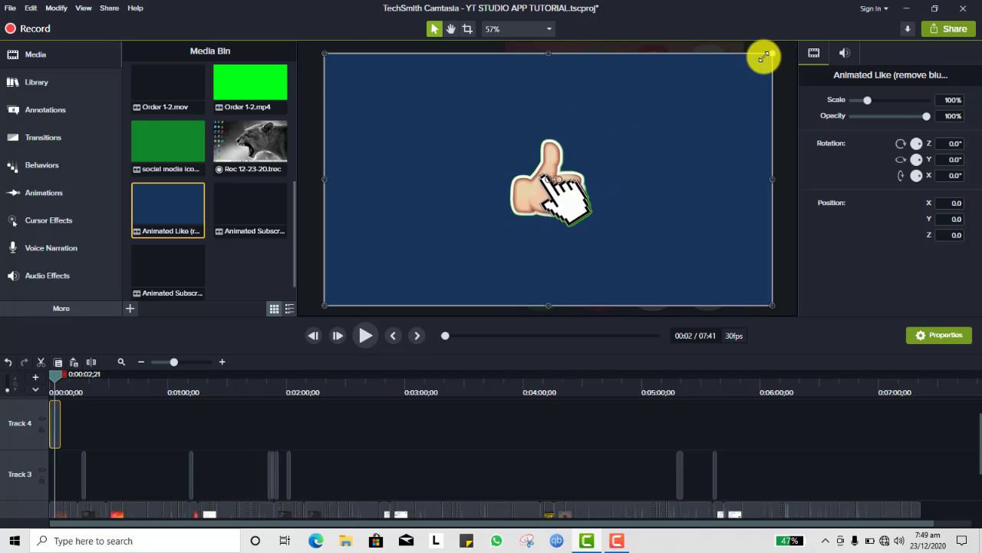
pyautogui.moveTo(764, 57); pyautogui.dragTo(524, 178)
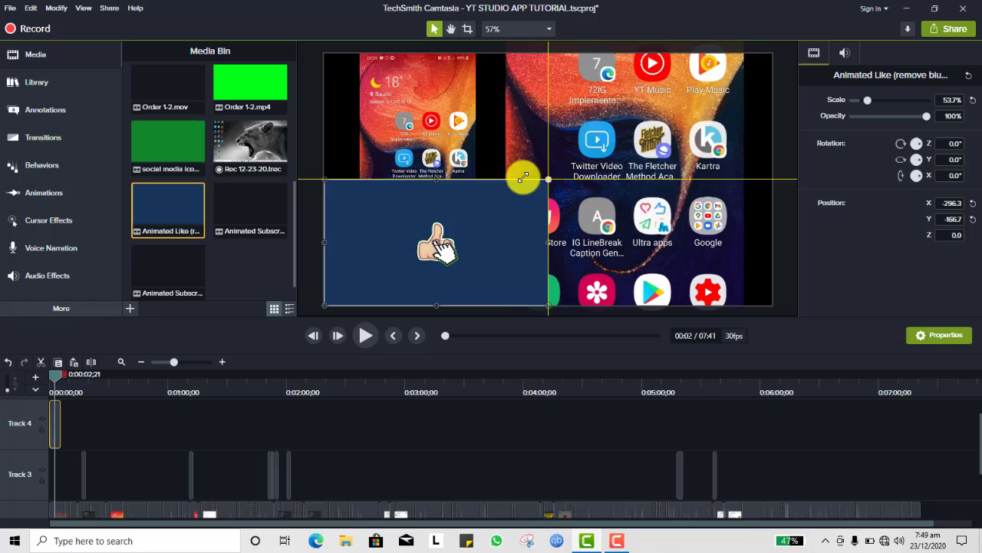
pyautogui.rightClick(520, 225)
# - Apply the Remove a Color effect to the Animated Like clip and sample its blue background as the color
pyautogui.click(55, 116)
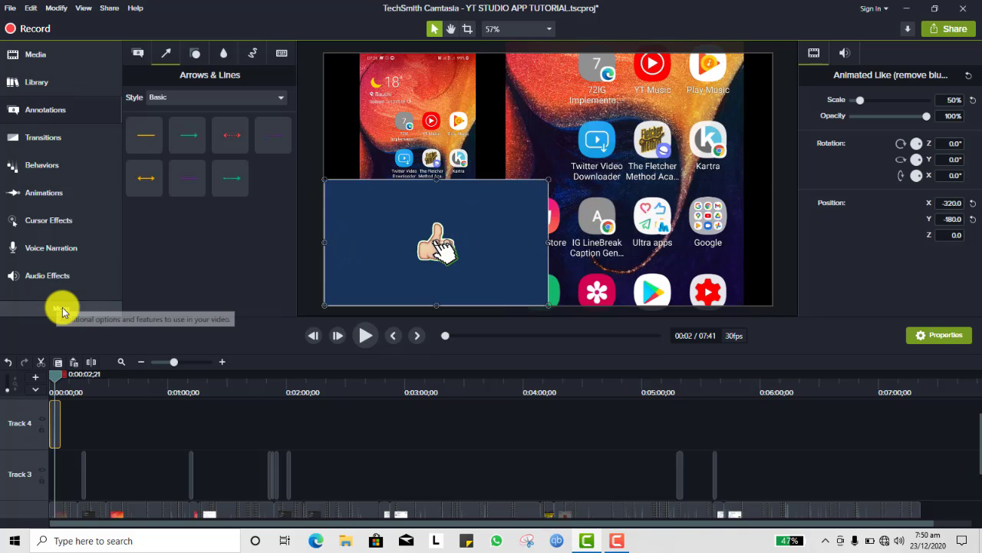
pyautogui.click(61, 308)
pyautogui.click(175, 307)
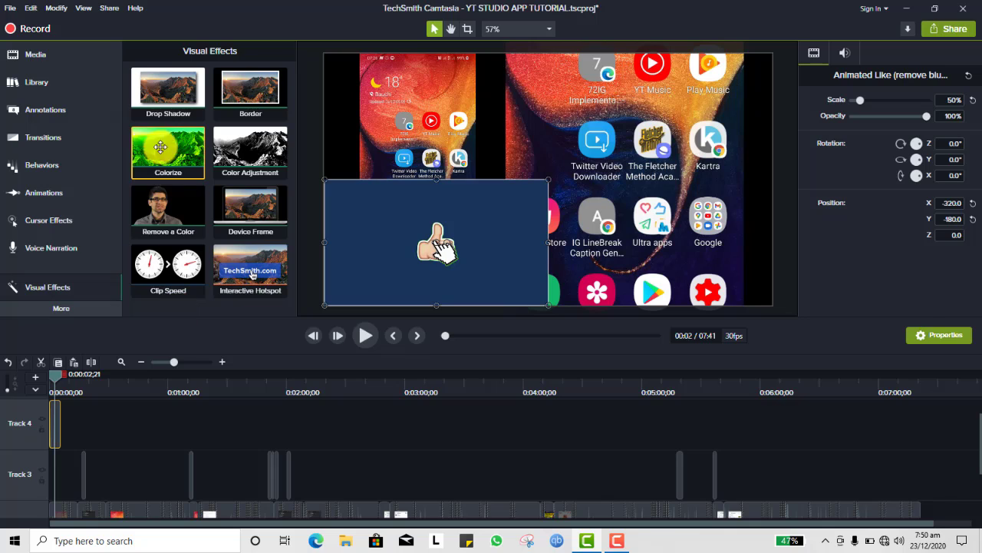
pyautogui.doubleClick(193, 231)
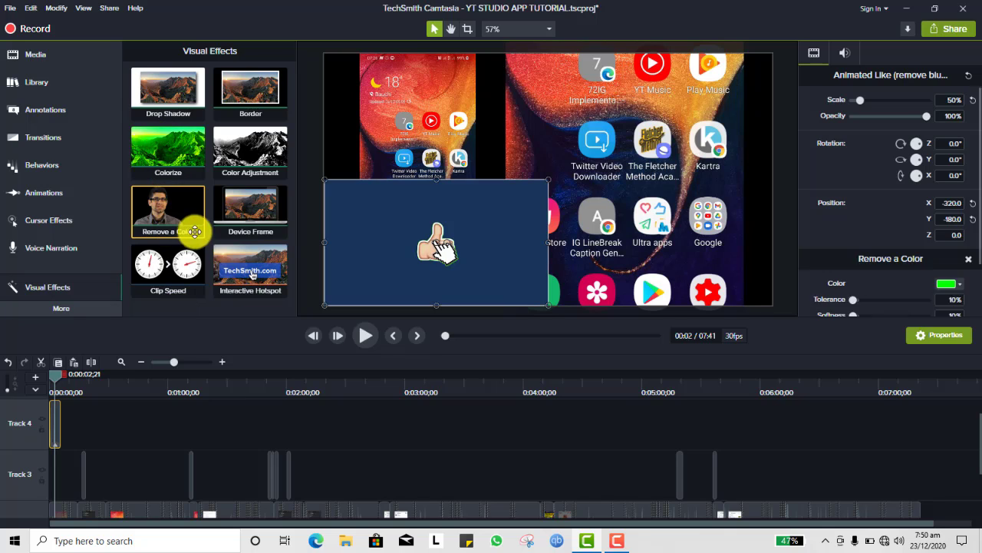
pyautogui.click(952, 217)
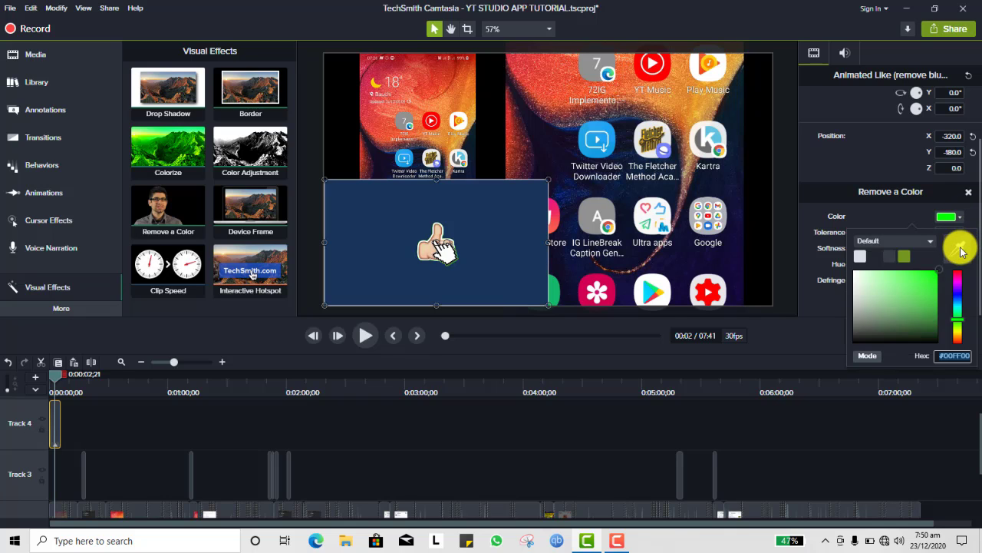
pyautogui.click(960, 247)
pyautogui.click(493, 213)
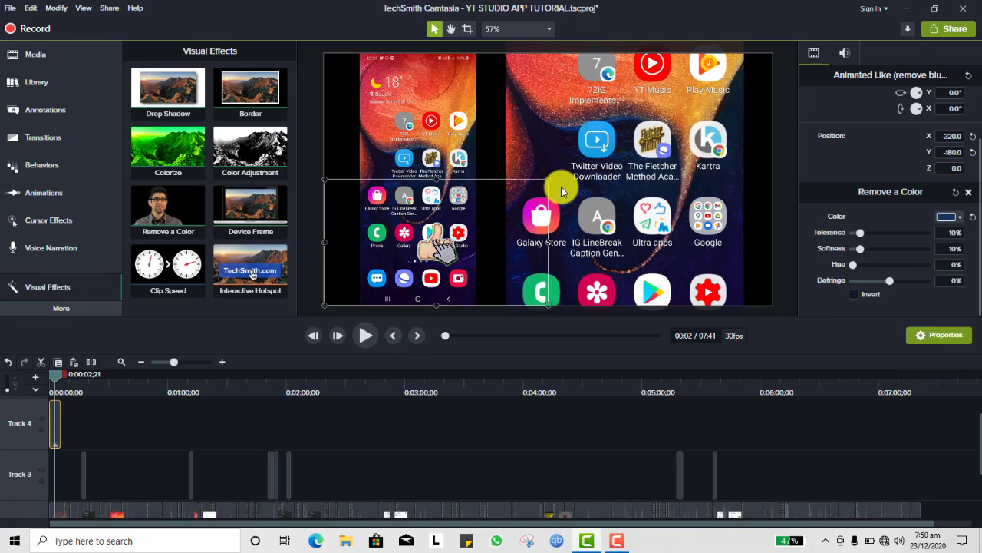
# - Shrink the like animation further, place it at about X -436.3, Y -193.2 over the small phone recording, and play it
pyautogui.moveTo(547, 178); pyautogui.dragTo(468, 223)
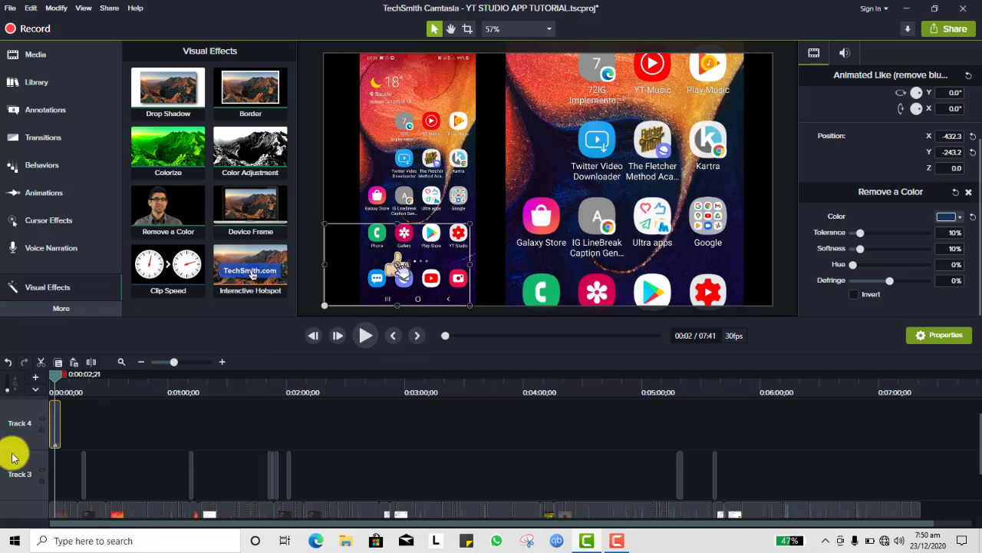
pyautogui.press('space')
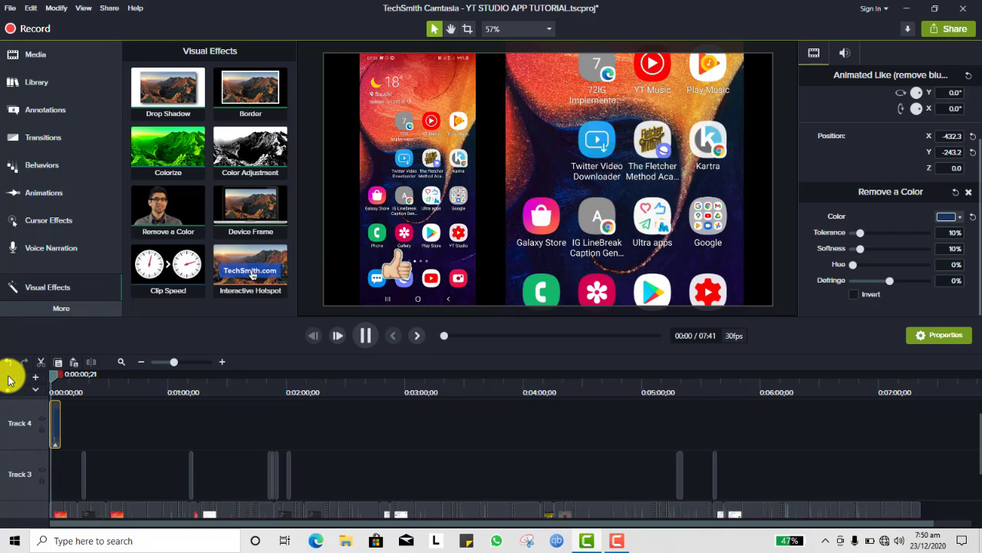
pyautogui.press('space')
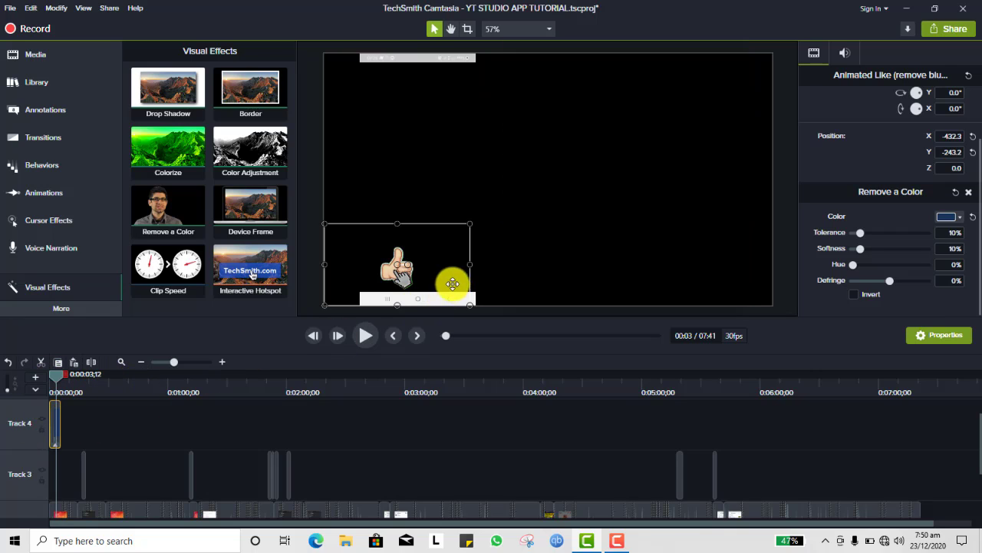
pyautogui.moveTo(373, 279); pyautogui.dragTo(391, 251)
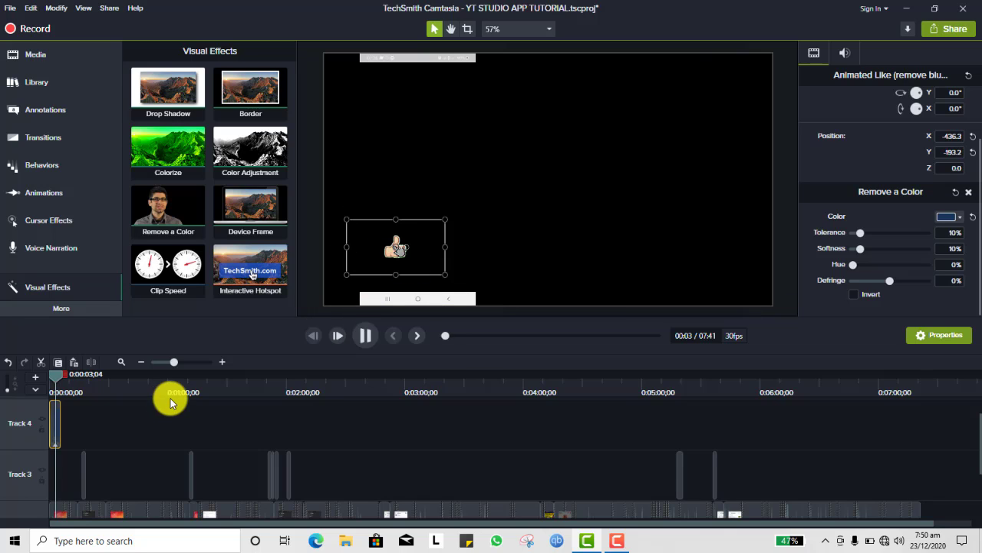
pyautogui.press('space')
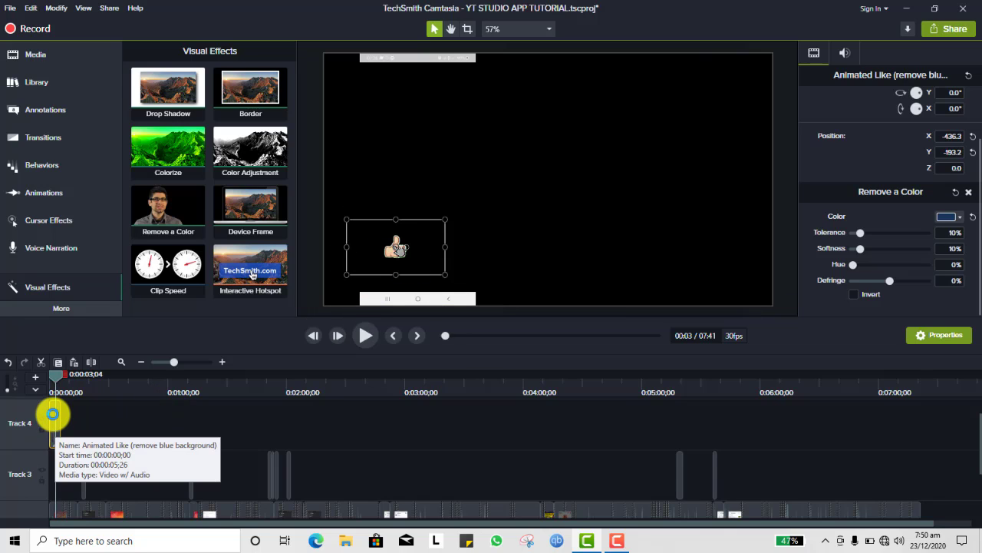
# - Copy the keyed Animated Like clip and paste it on Track 4 at about 02:03
pyautogui.rightClick(53, 413)
pyautogui.click(83, 109)
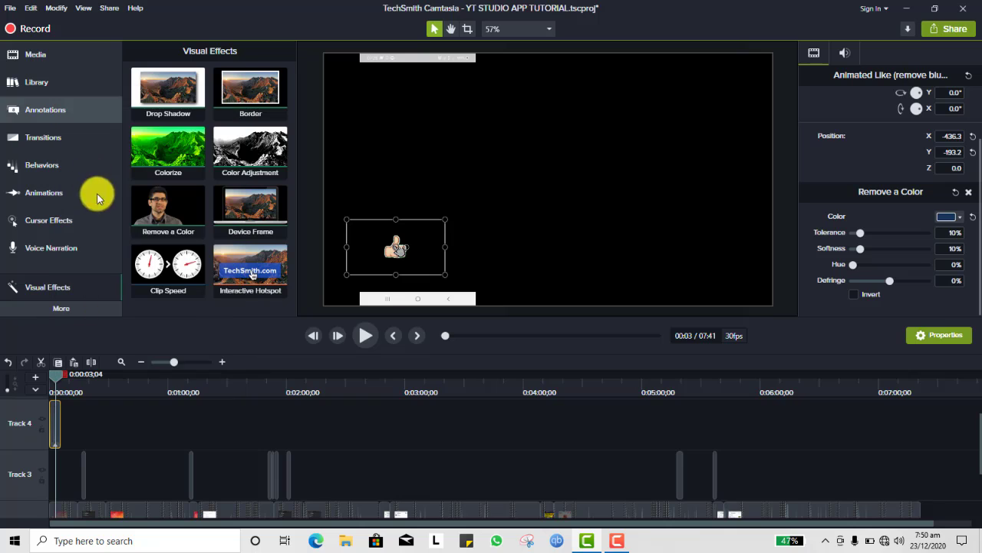
pyautogui.click(289, 379)
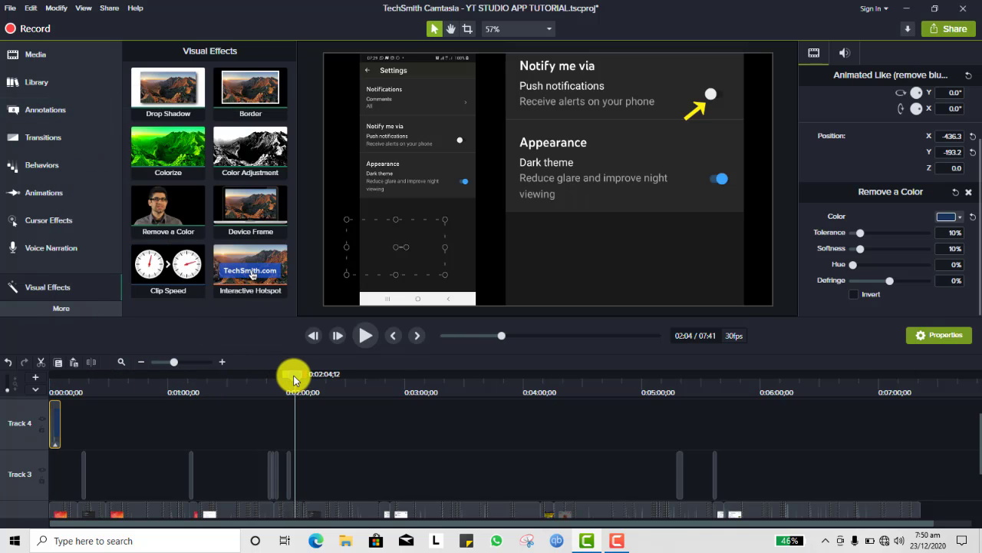
pyautogui.click(294, 377)
pyautogui.click(300, 427)
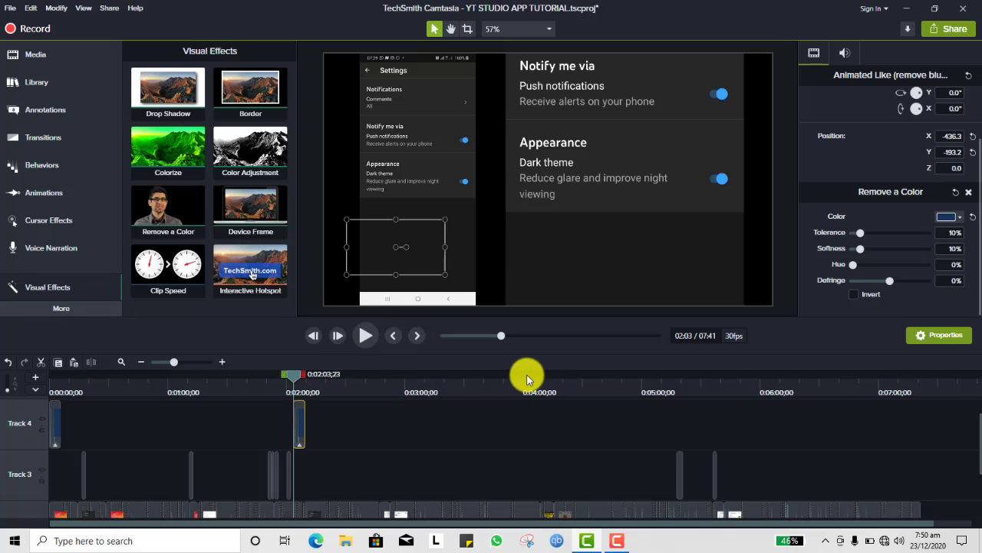
# - Paste further copies of the Animated Like clip on Track 4 at about 03:58 and 06:01
pyautogui.click(521, 379)
pyautogui.rightClick(537, 414)
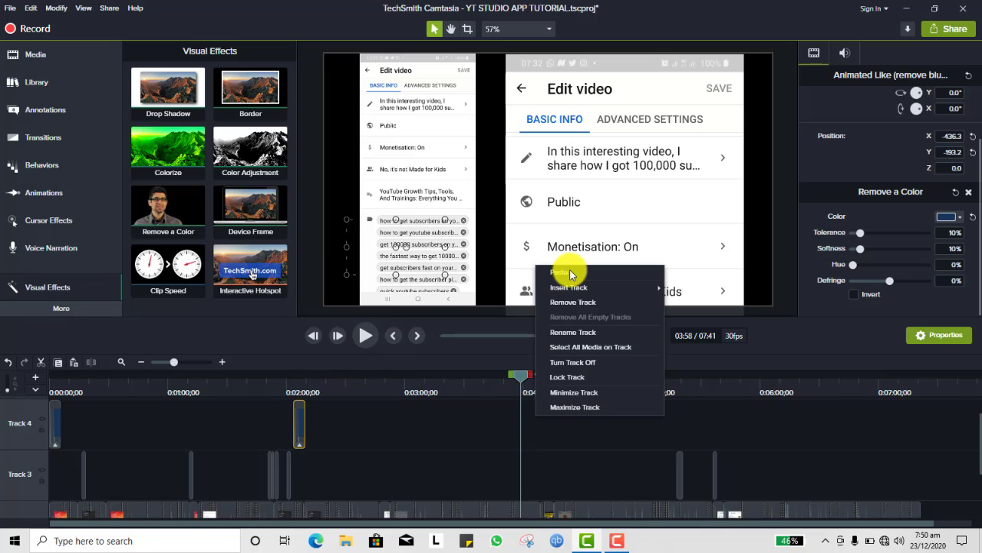
pyautogui.click(572, 272)
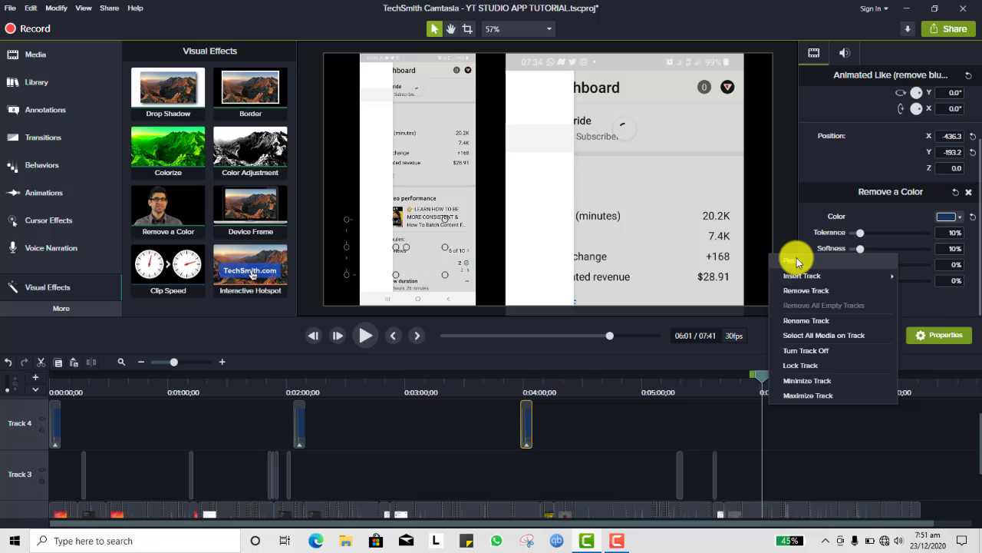
pyautogui.click(798, 262)
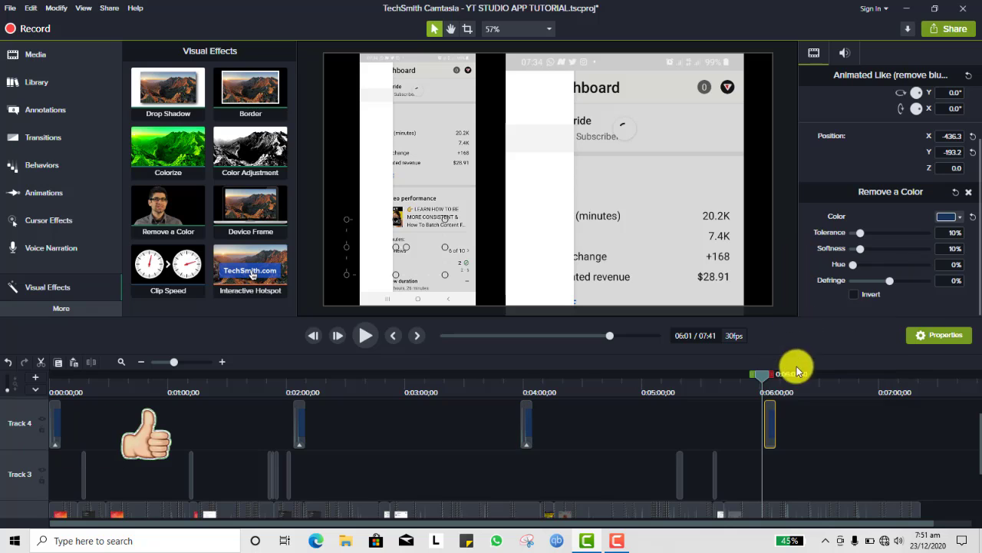
# - Paste another Animated Like copy on Track 3 at about 07:05, play it and save the project
pyautogui.click(879, 377)
pyautogui.scroll(-2, 922, 403)
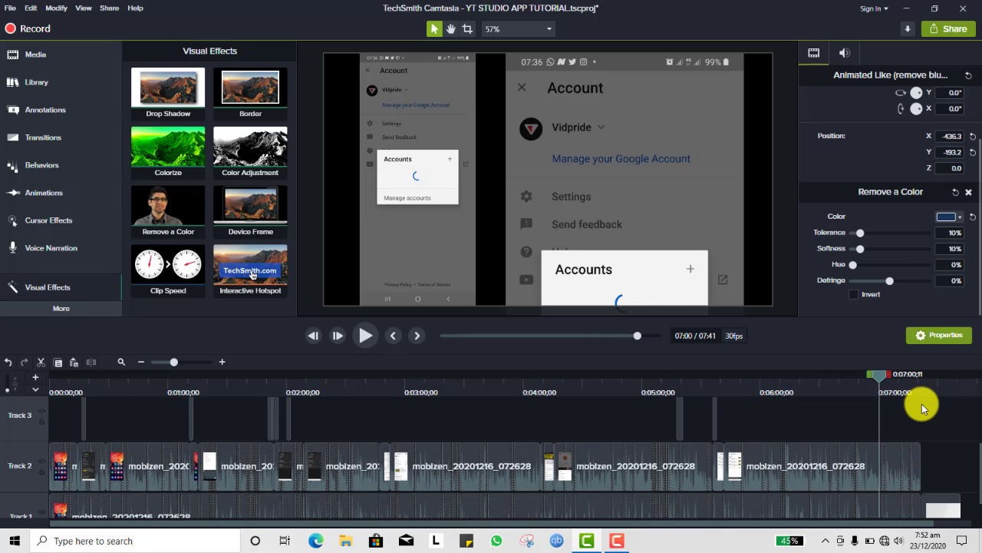
pyautogui.press('space')
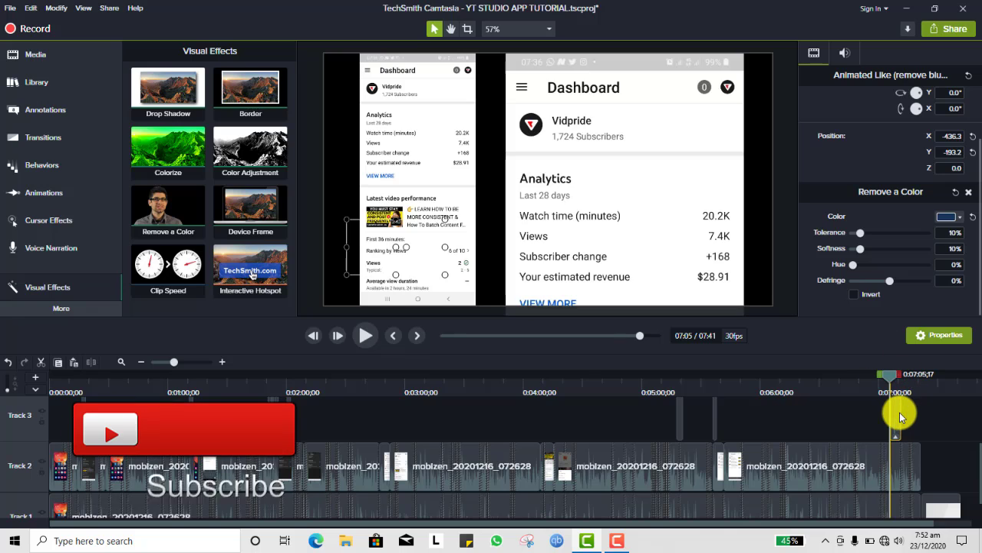
pyautogui.press('space')
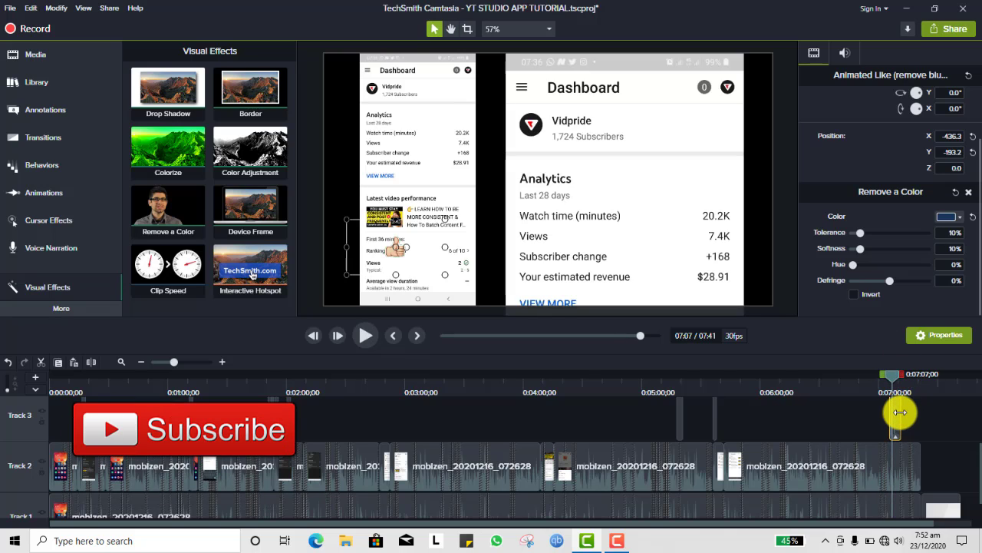
pyautogui.hotkey('ctrl', 's')
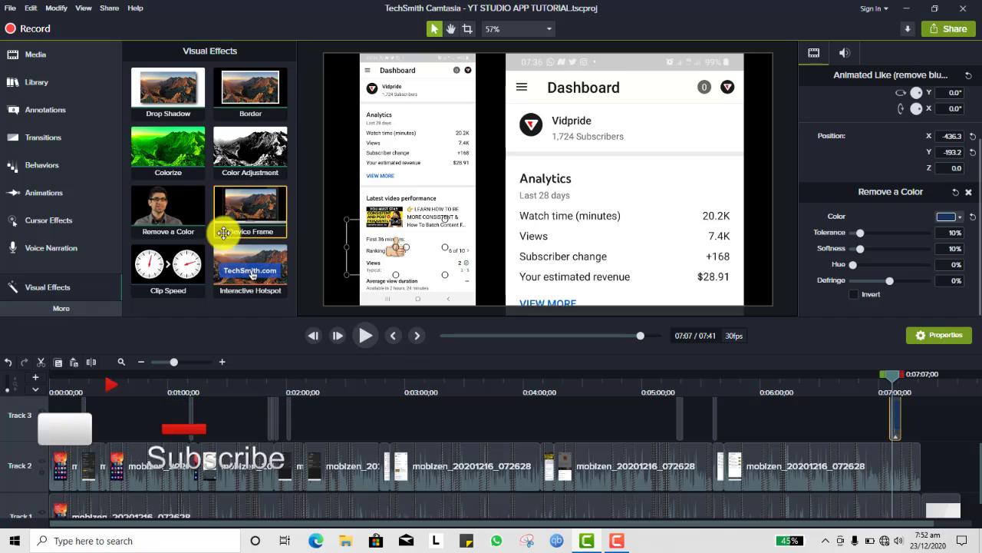
# - Preview the Animated Subscribe clip from the media bin
pyautogui.click(37, 82)
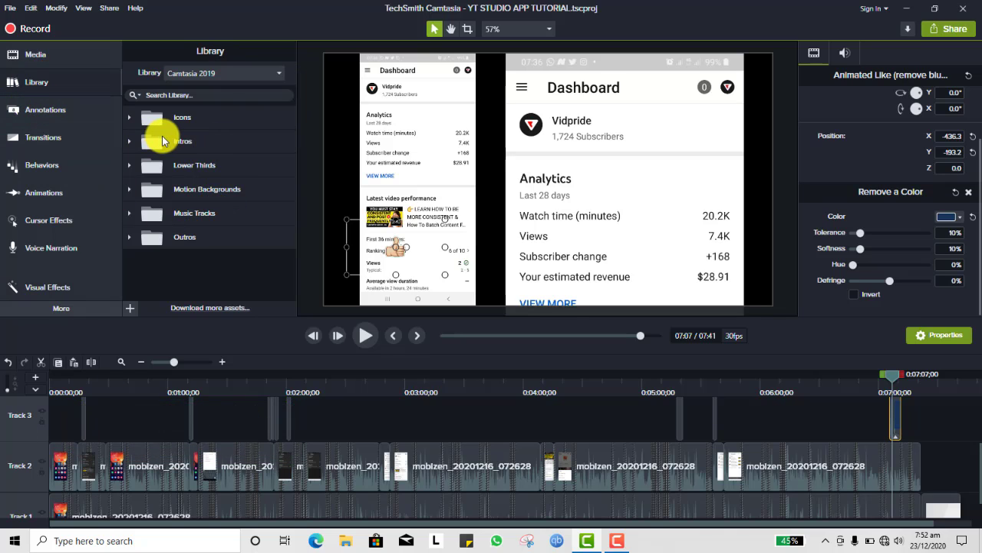
pyautogui.click(36, 55)
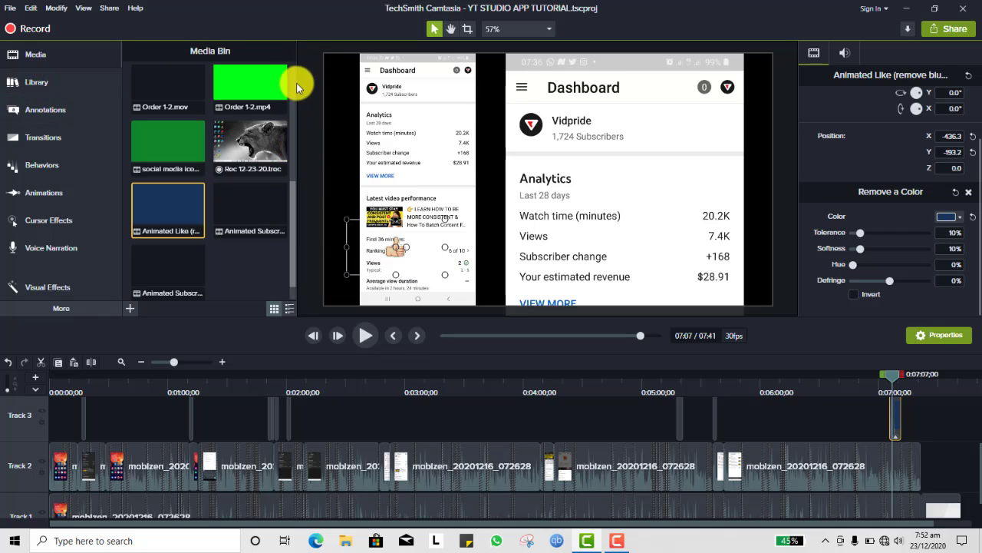
pyautogui.scroll(-1, 200, 215)
pyautogui.click(186, 245)
pyautogui.doubleClick(186, 246)
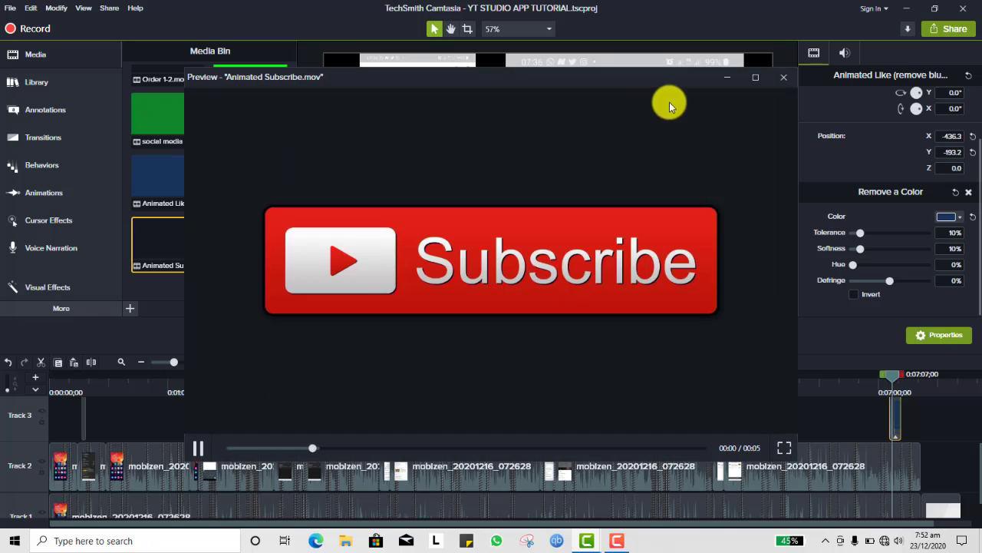
pyautogui.click(785, 79)
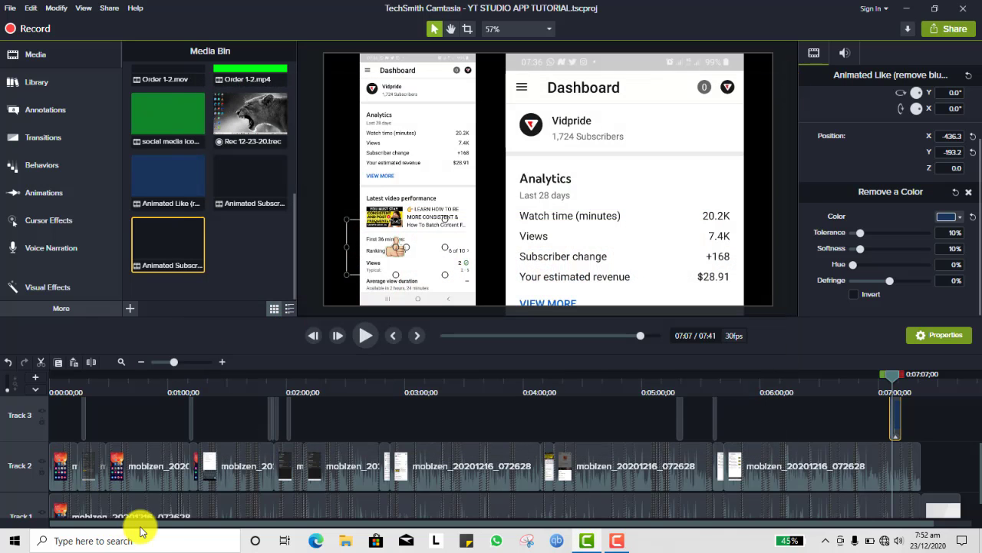
# - Add the Animated Subscribe clip to Track 3 at 00:06;15, just after the first like animation
pyautogui.scroll(2, 111, 425)
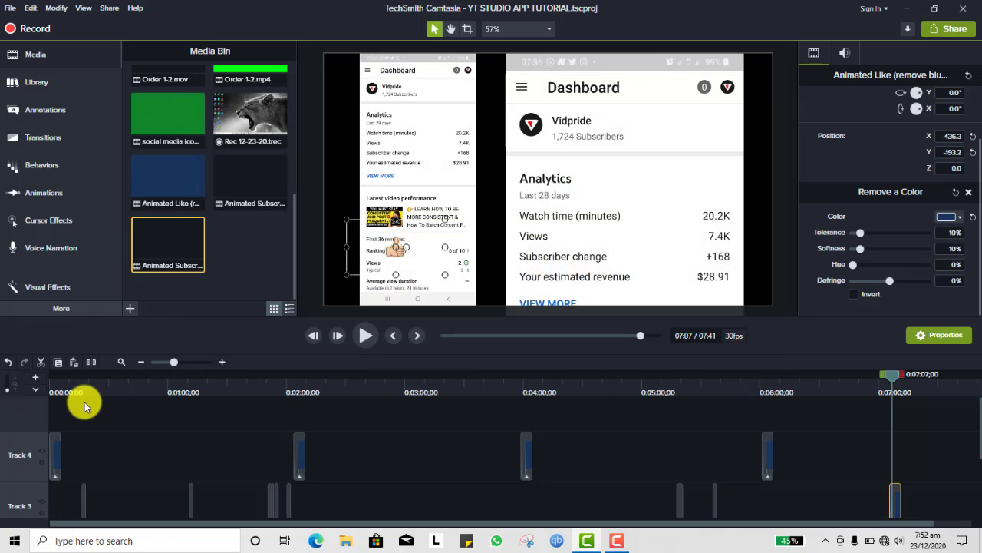
pyautogui.click(54, 389)
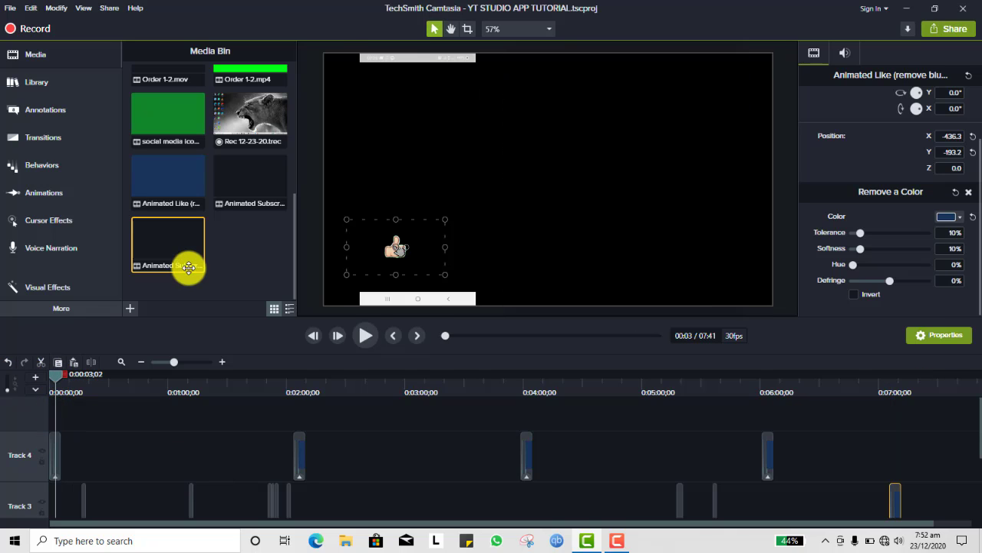
pyautogui.rightClick(160, 248)
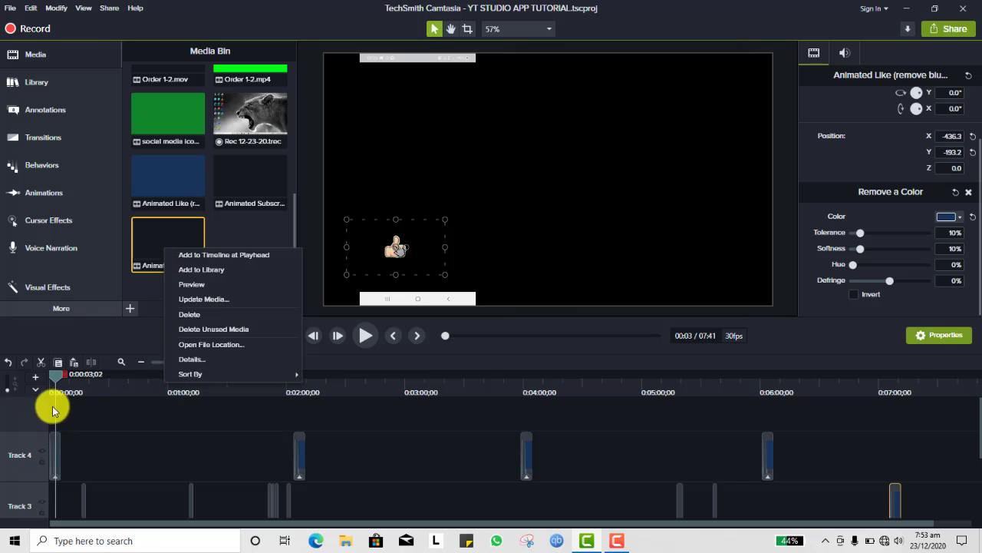
pyautogui.moveTo(55, 382); pyautogui.dragTo(62, 376)
pyautogui.rightClick(153, 243)
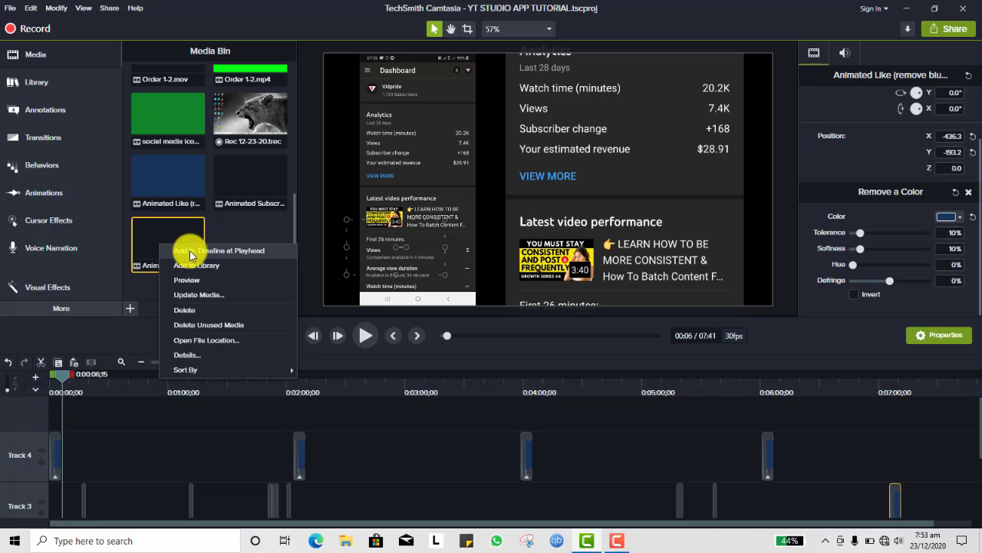
pyautogui.click(192, 253)
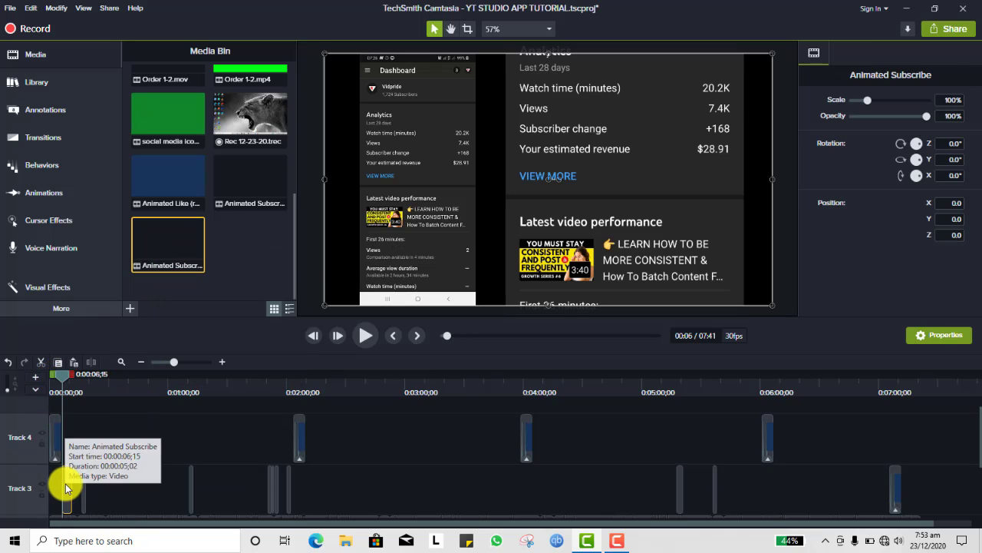
# - Move the Animated Subscribe clip to Track 4 beside the first like clip and paste copies after the second and third like clips
pyautogui.moveTo(66, 486); pyautogui.dragTo(61, 440)
pyautogui.hotkey('ctrl', 'c')
pyautogui.moveTo(62, 378); pyautogui.dragTo(529, 377)
pyautogui.hotkey('ctrl', 'v')
pyautogui.hotkey('ctrl', 'v')
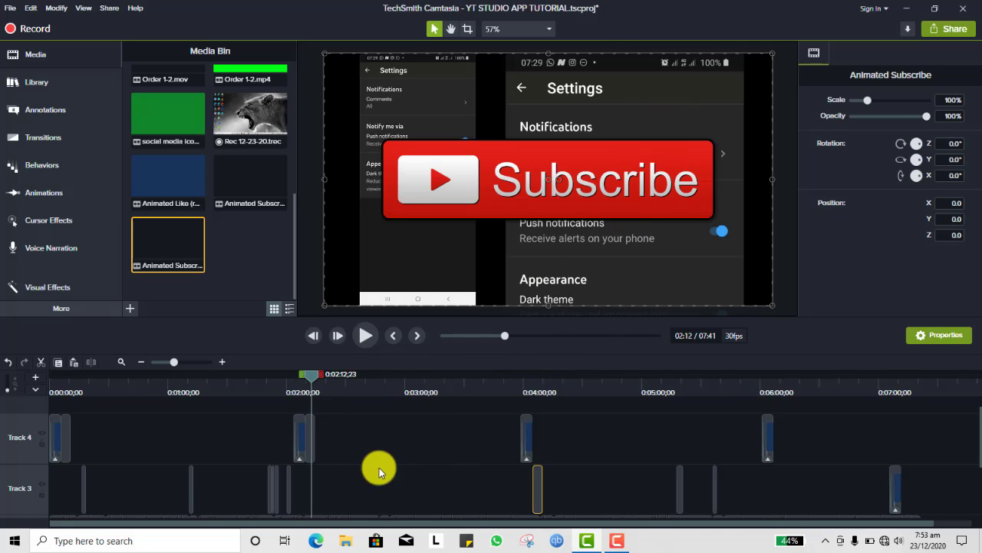
# - Scale the subscribe overlay near 02:12 down to 25.7% and place it over the small phone's lower area, at about X -401.8, Y -230.6
pyautogui.click(745, 88)
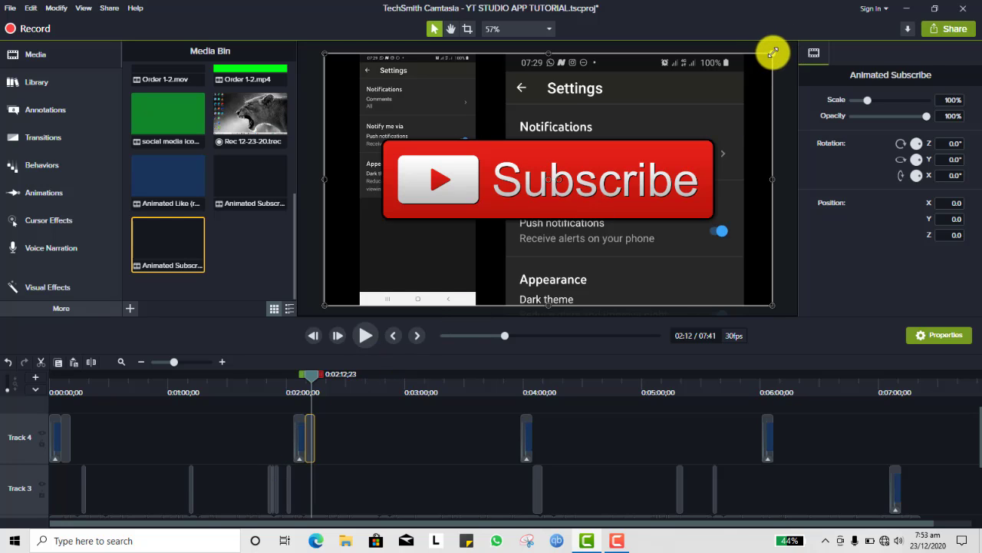
pyautogui.moveTo(773, 53); pyautogui.dragTo(440, 241)
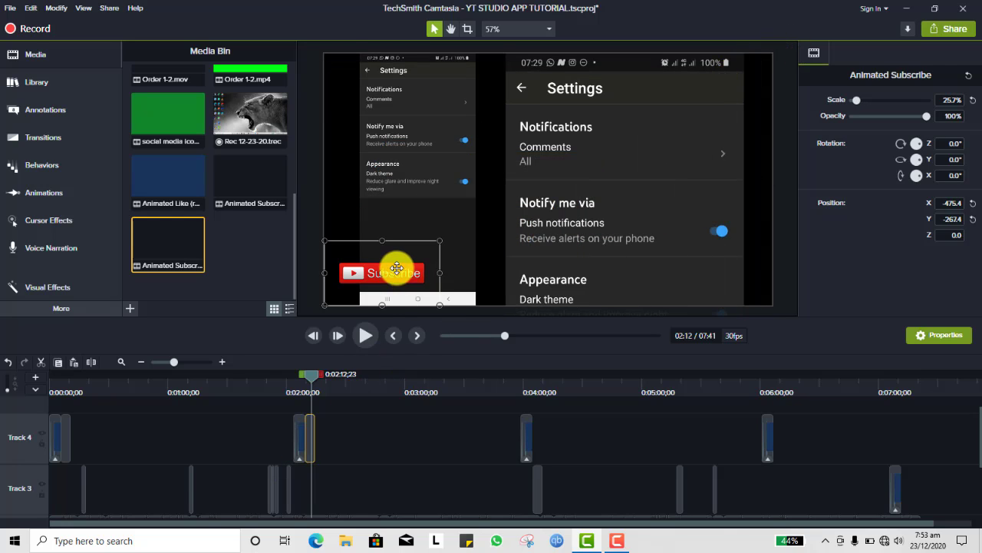
pyautogui.moveTo(397, 268); pyautogui.dragTo(423, 257)
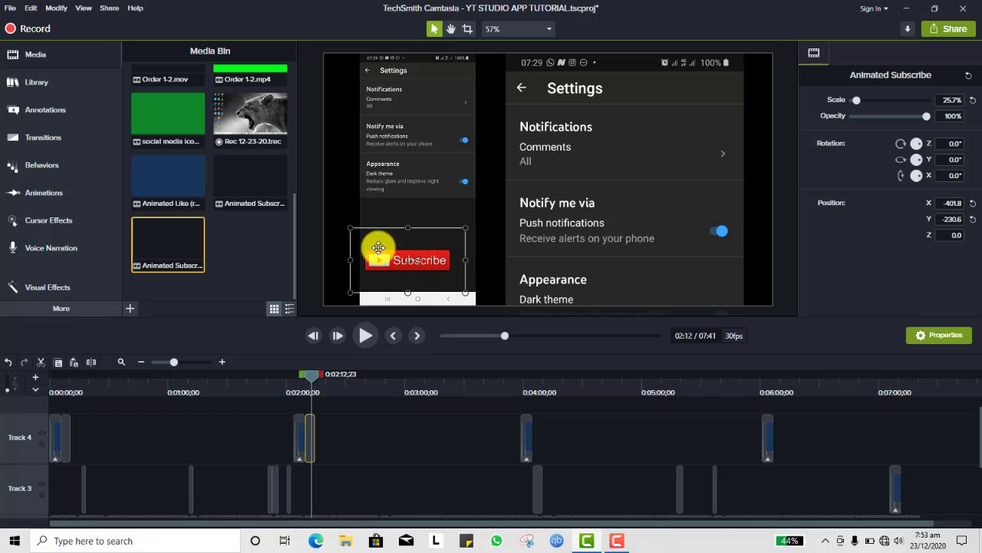
pyautogui.click(292, 379)
pyautogui.press('space')
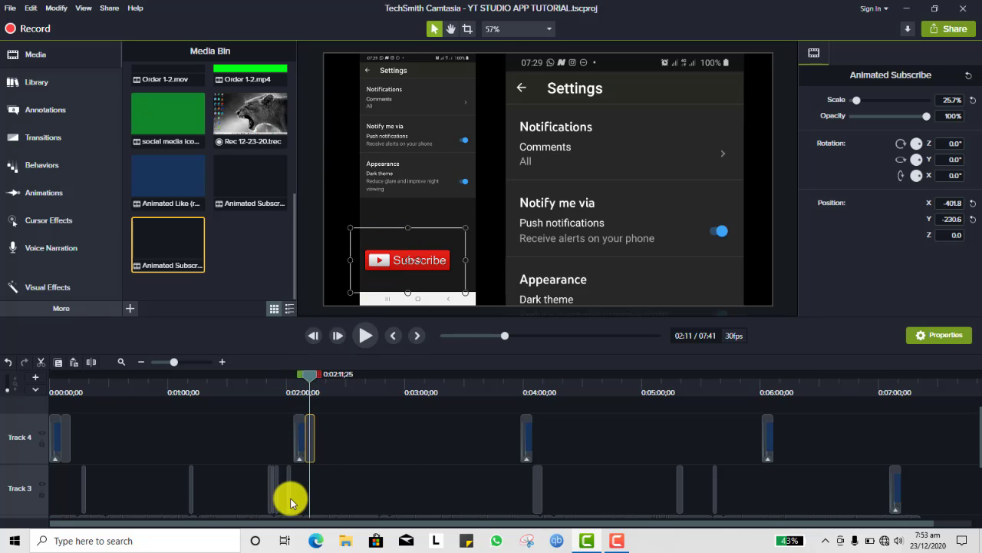
# - Copy the resized subscribe clip and paste it after the other like clips, including on Track 3 at 07:11;18
pyautogui.rightClick(311, 441)
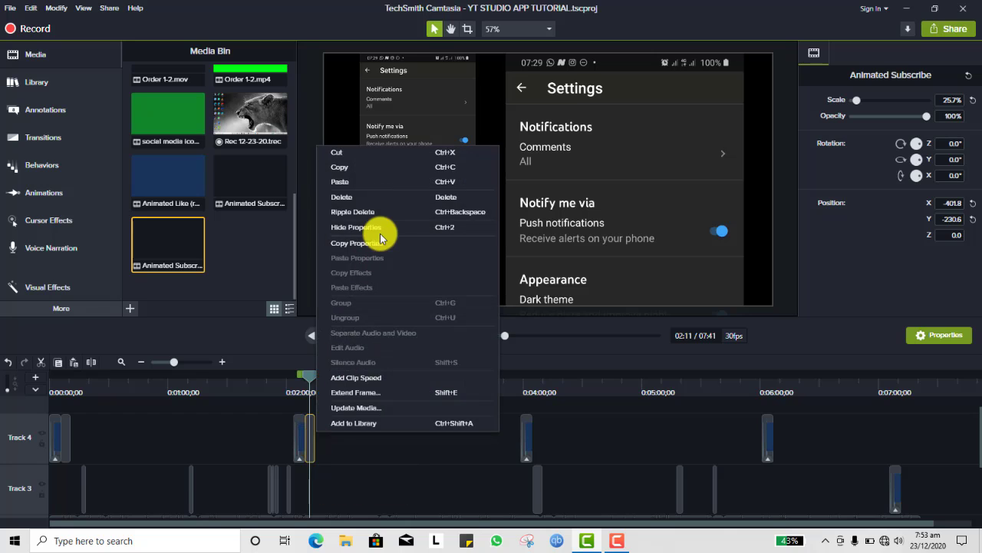
pyautogui.click(351, 167)
pyautogui.rightClick(829, 342)
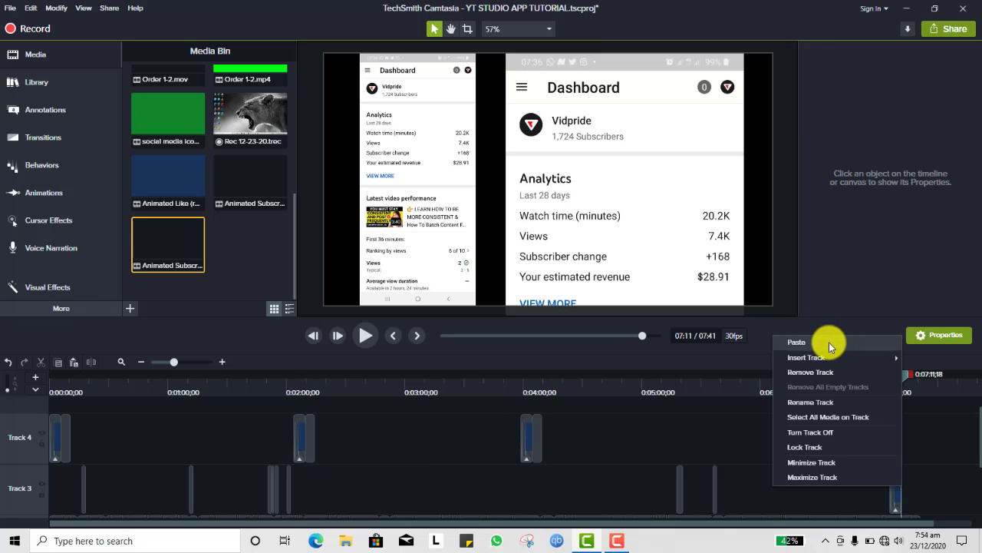
pyautogui.click(829, 342)
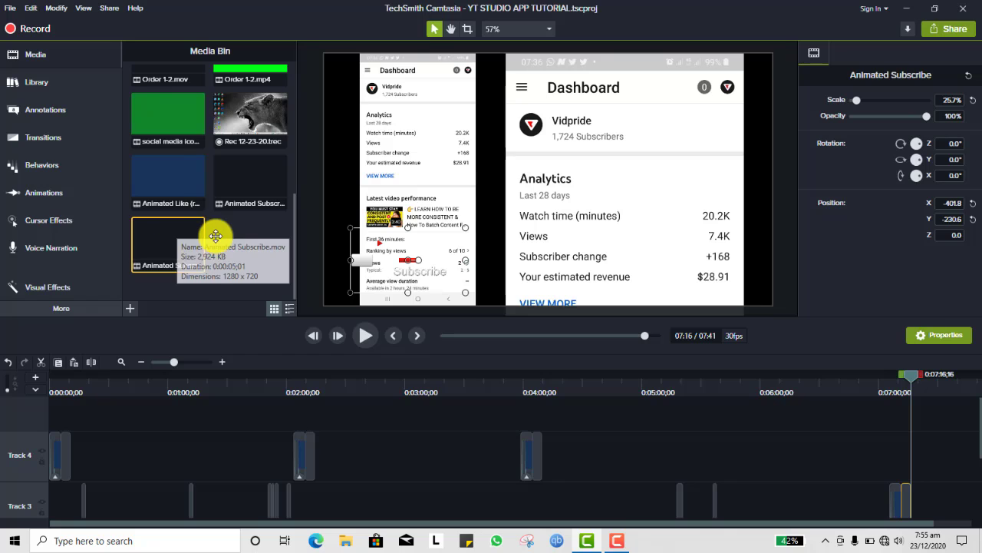
# - Return the playhead to the start and preview the shimmer-01 lower third from the Camtasia 2019 library
pyautogui.scroll(2, 211, 268)
pyautogui.click(77, 382)
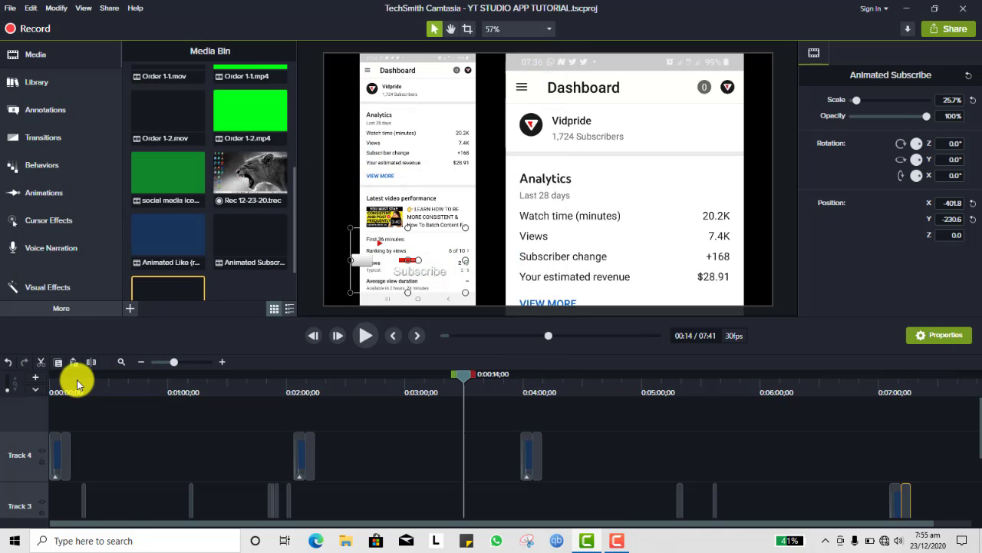
pyautogui.moveTo(76, 382); pyautogui.dragTo(7, 379)
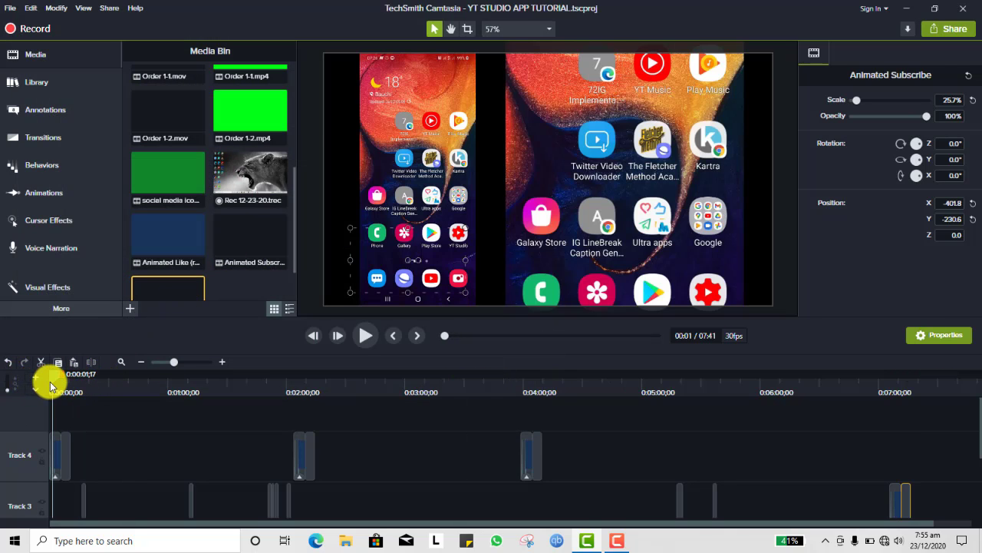
pyautogui.click(50, 111)
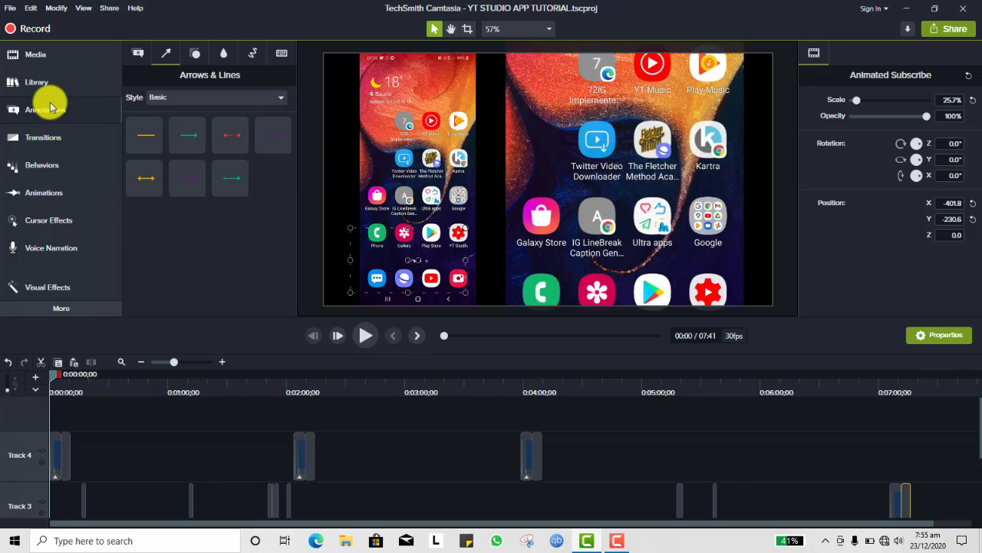
pyautogui.click(46, 84)
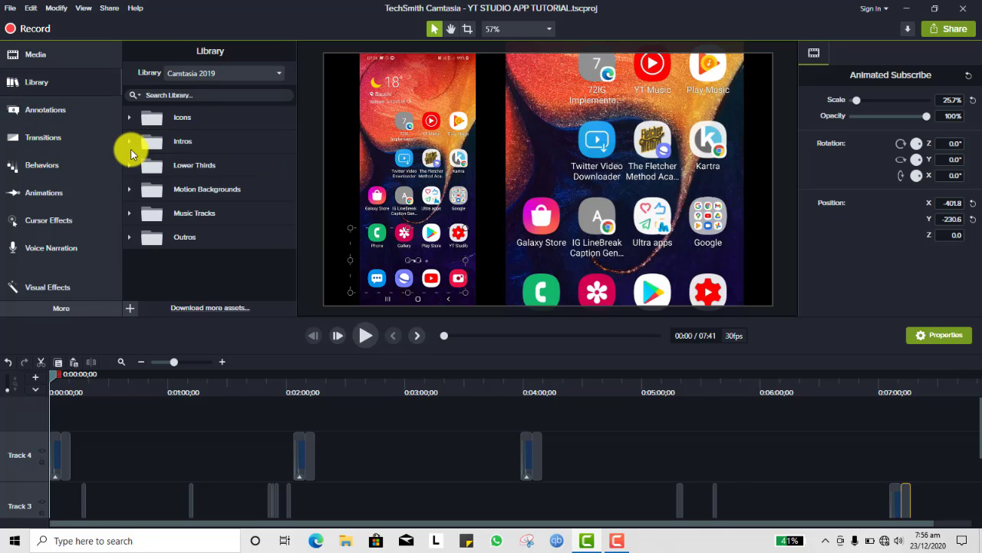
pyautogui.click(130, 142)
pyautogui.click(132, 142)
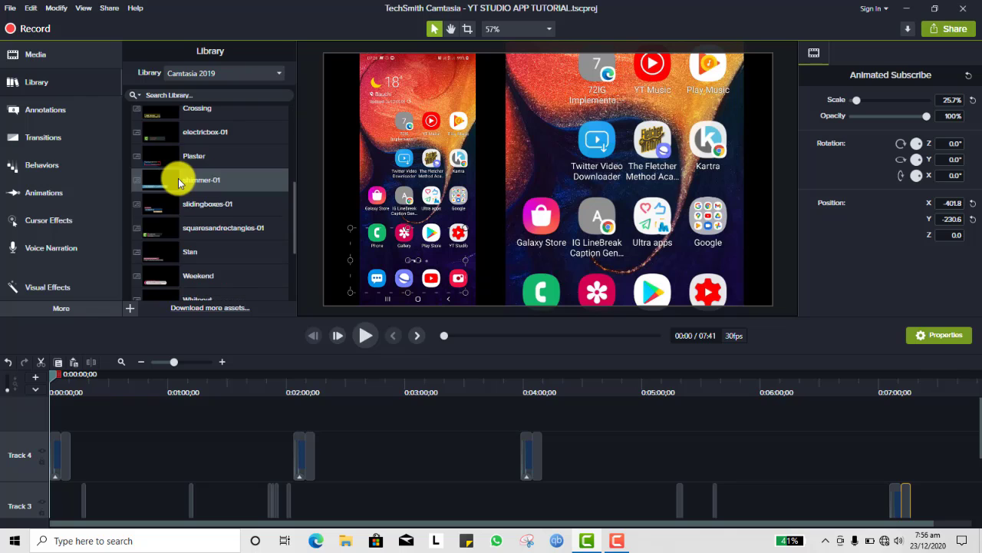
pyautogui.doubleClick(178, 178)
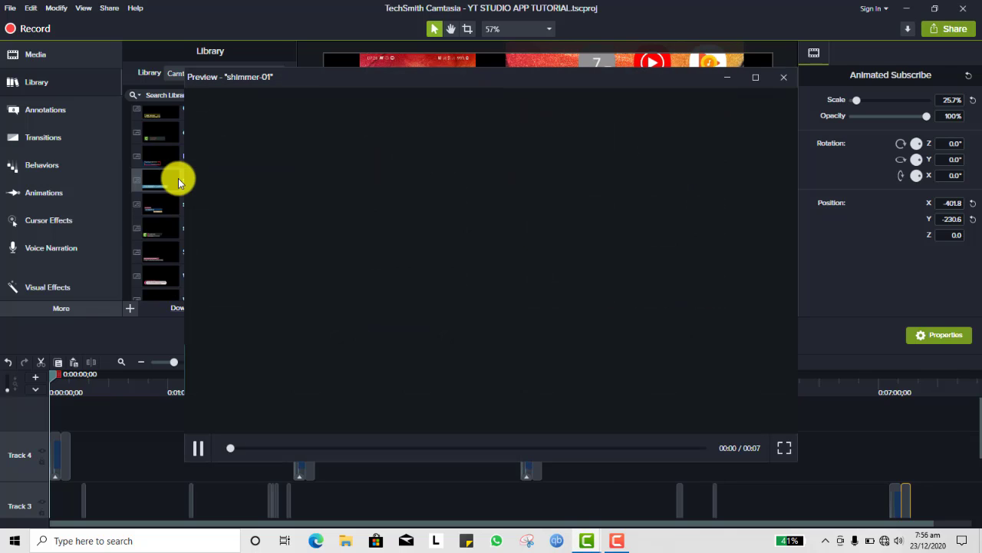
pyautogui.click(779, 81)
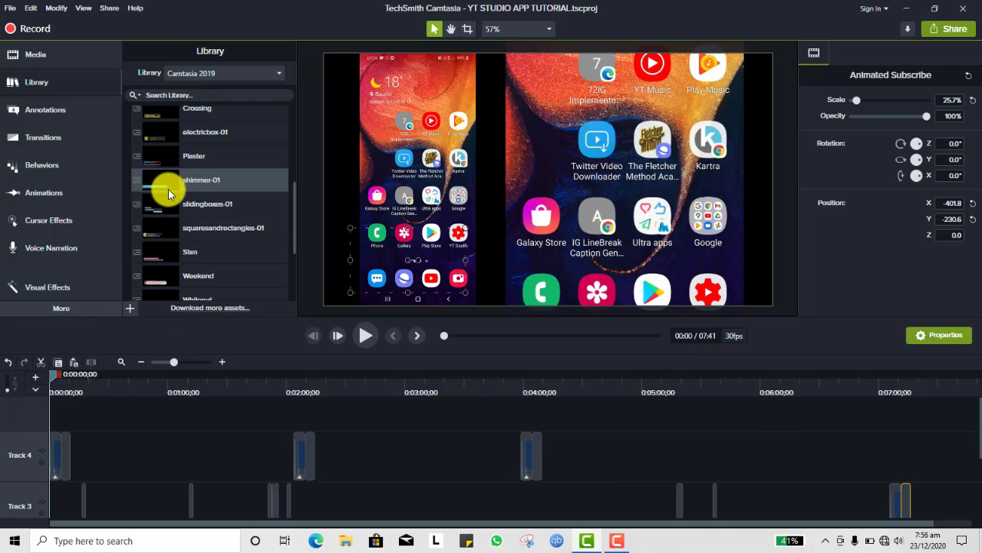
# - Add the shimmer-01 lower third at the start of the timeline and play it to about 00:03
pyautogui.rightClick(181, 187)
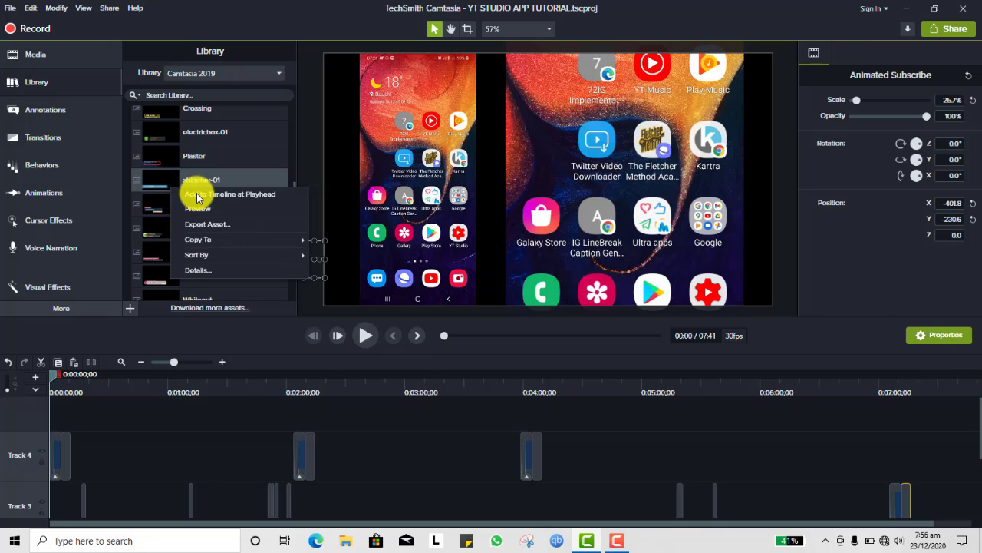
pyautogui.click(197, 194)
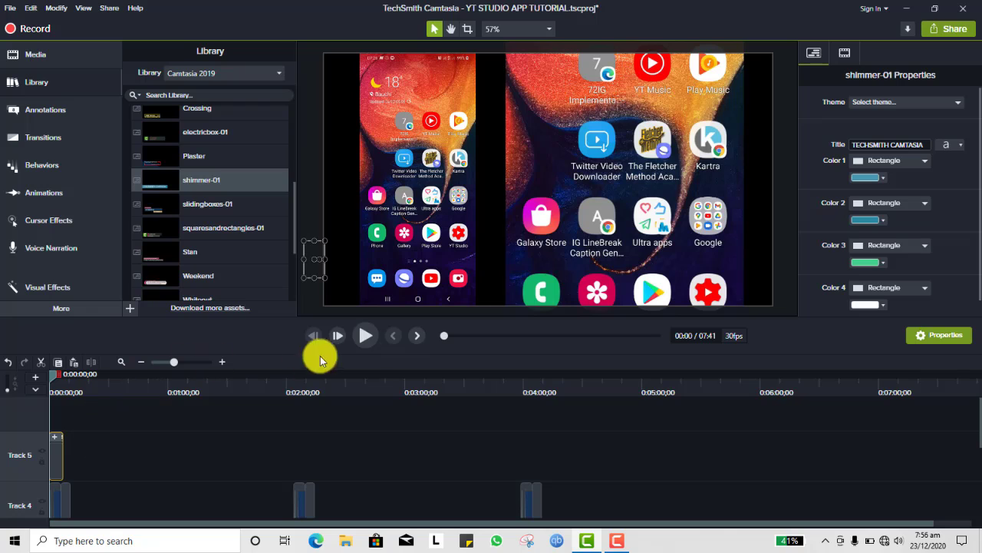
pyautogui.click(365, 336)
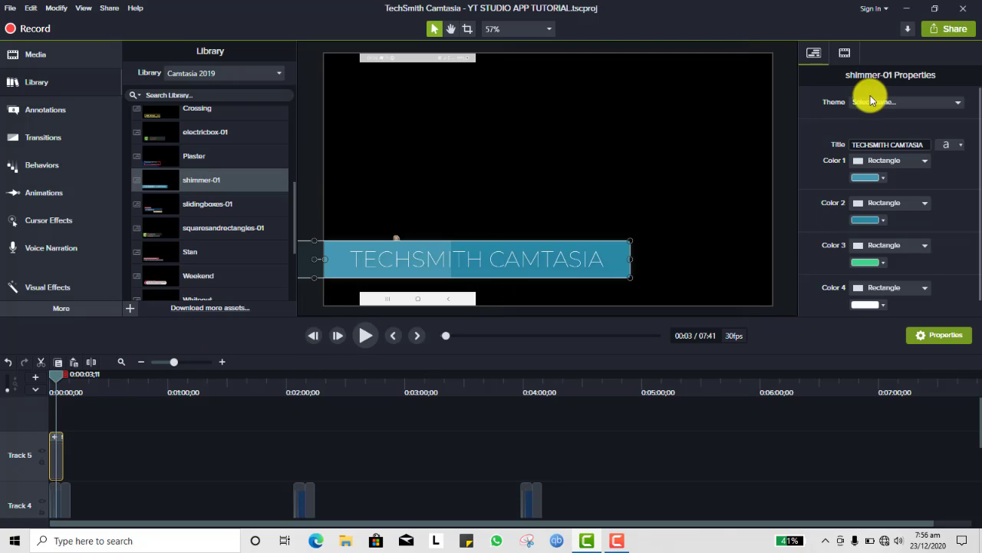
# - Set the shimmer-01 lower third's Color 1 to red and Color 2 to yellow (#FFD800)
pyautogui.click(886, 180)
pyautogui.moveTo(913, 246); pyautogui.dragTo(910, 193)
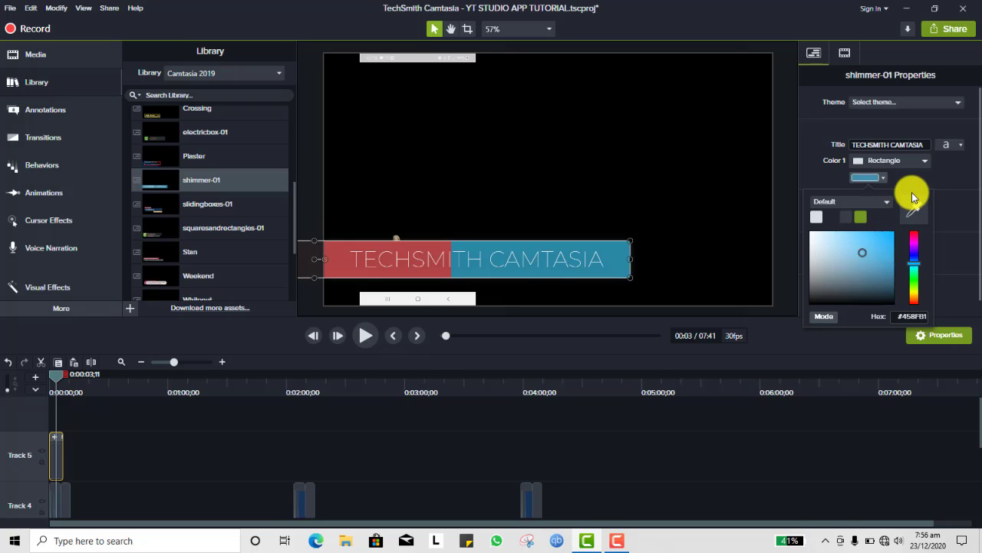
pyautogui.click(813, 144)
pyautogui.click(884, 220)
pyautogui.click(913, 252)
pyautogui.click(913, 252)
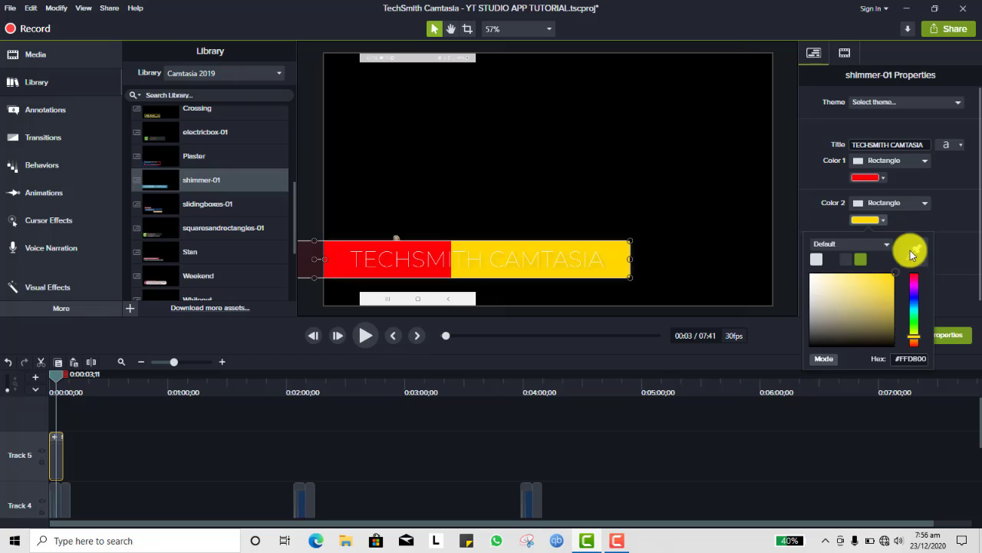
pyautogui.click(816, 176)
# - Set the lower third's Color 3 to black and play the recoloured animation from the start
pyautogui.click(875, 263)
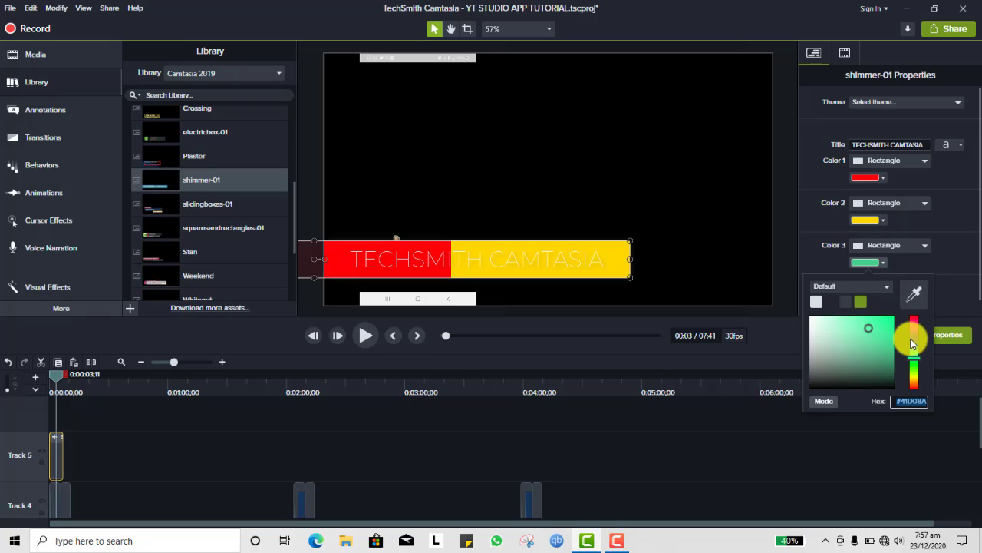
pyautogui.click(831, 302)
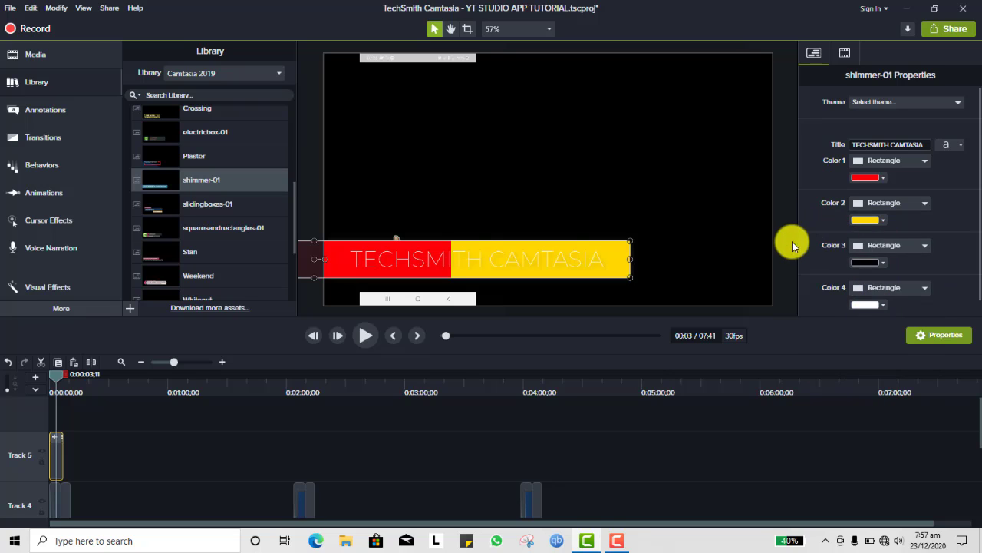
pyautogui.press('space')
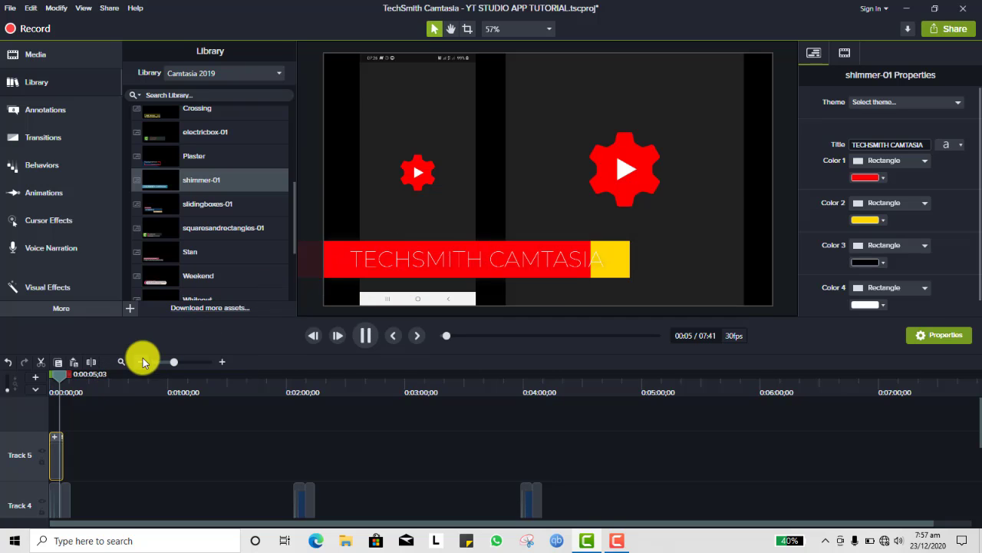
pyautogui.press('space')
pyautogui.moveTo(57, 384); pyautogui.dragTo(6, 377)
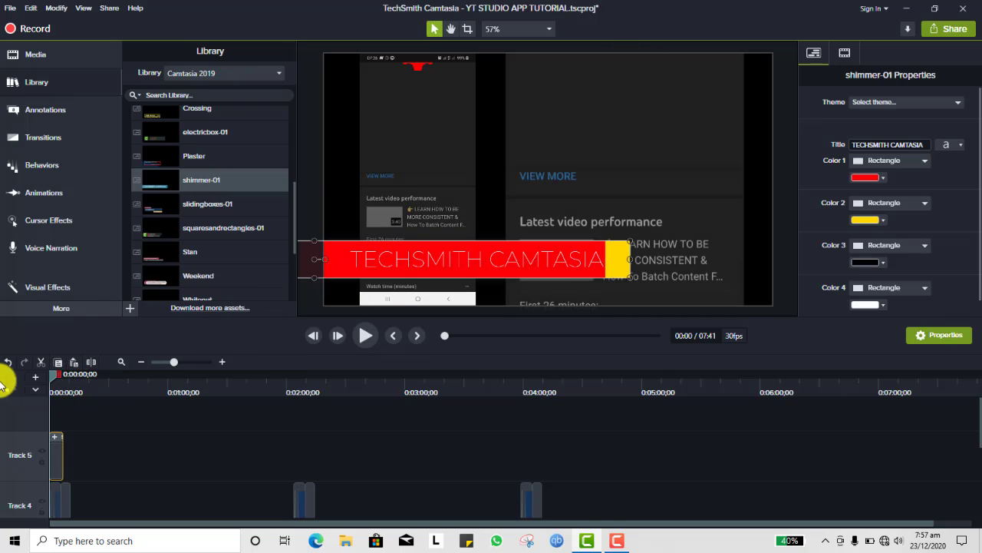
pyautogui.press('space')
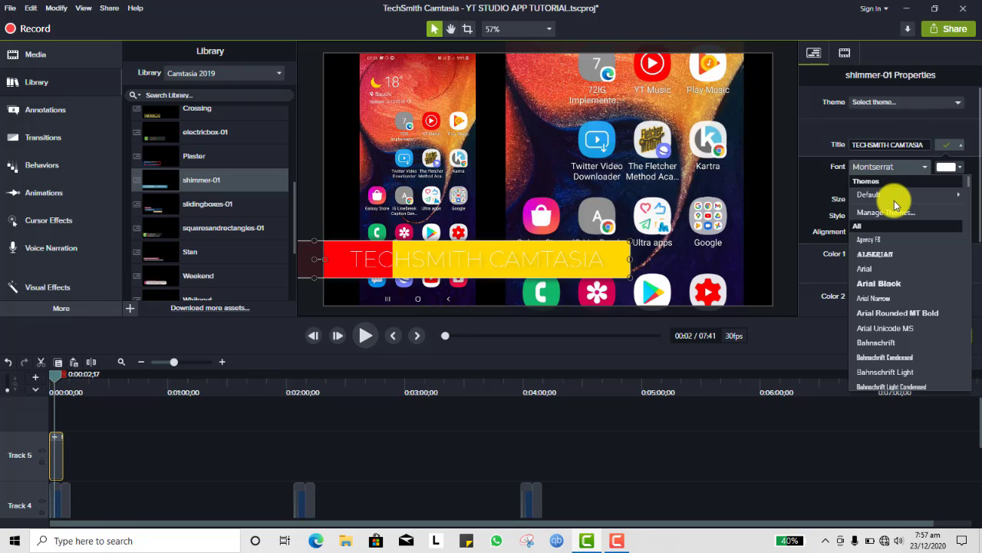
# - Change the lower third's title font to Open Sans Bold
pyautogui.scroll(-20, 933, 276)
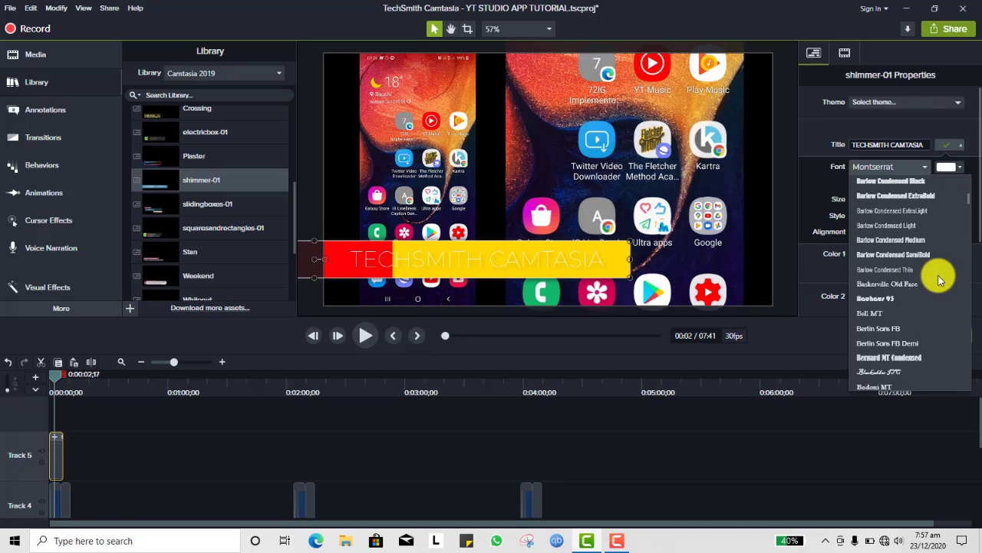
pyautogui.scroll(-20, 930, 287)
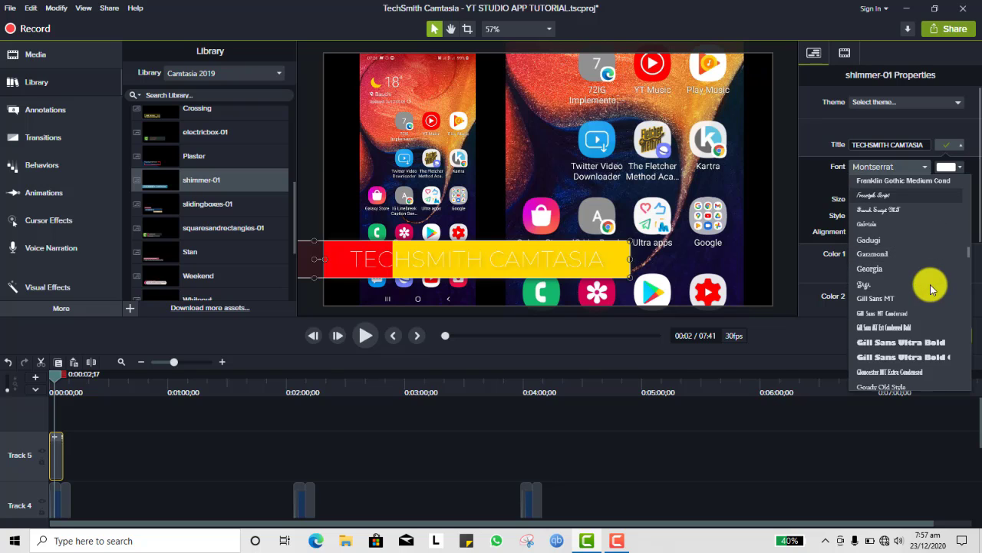
pyautogui.click(887, 315)
pyautogui.click(886, 182)
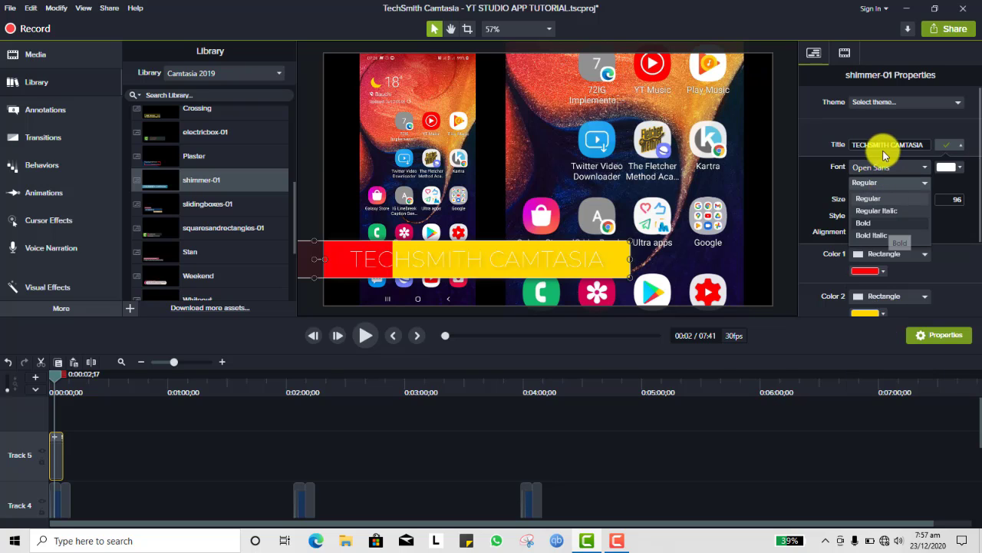
# - Change the lower third's title to "YOUTUBE STUDIO APP TUTORIAL" and play it from the start
pyautogui.tripleClick(885, 146)
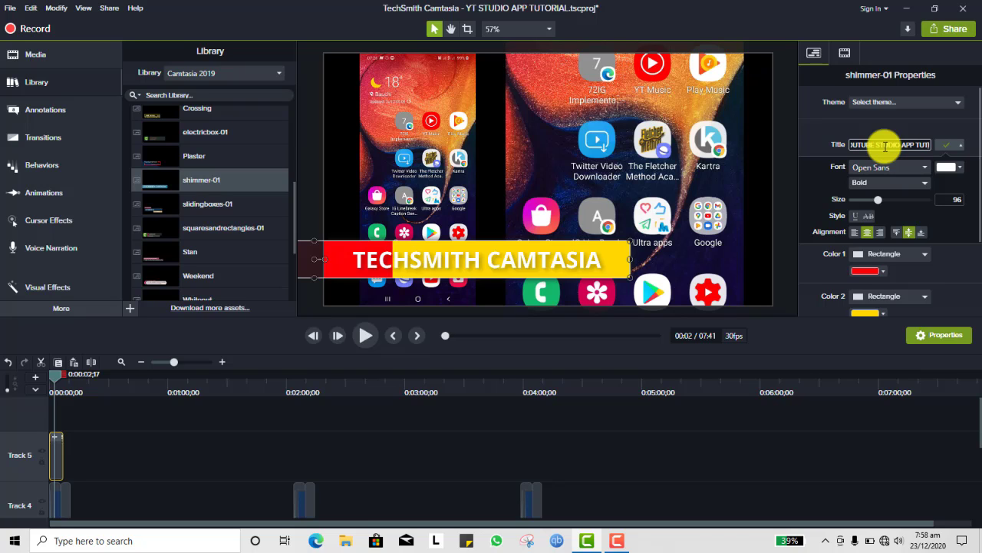
pyautogui.write('L')
pyautogui.press('Return')
pyautogui.moveTo(55, 377); pyautogui.dragTo(3, 380)
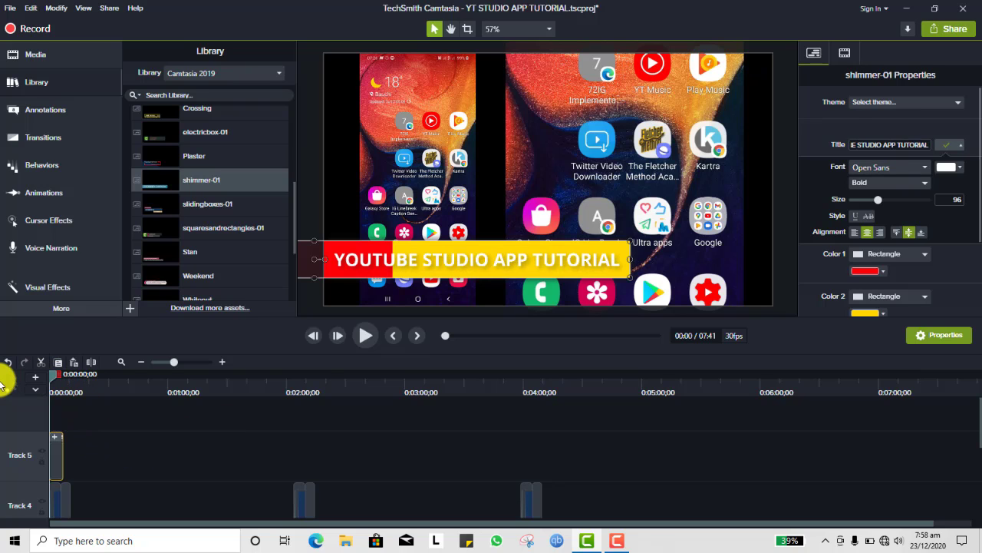
pyautogui.press('space')
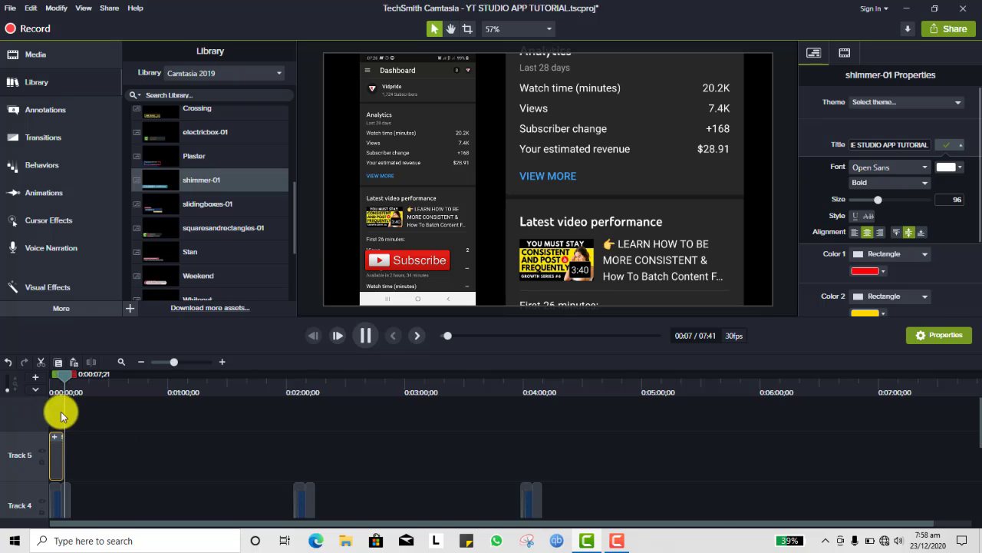
pyautogui.press('space')
# - Duplicate the title lower third and place the copy right after the original on Track 5
pyautogui.rightClick(56, 454)
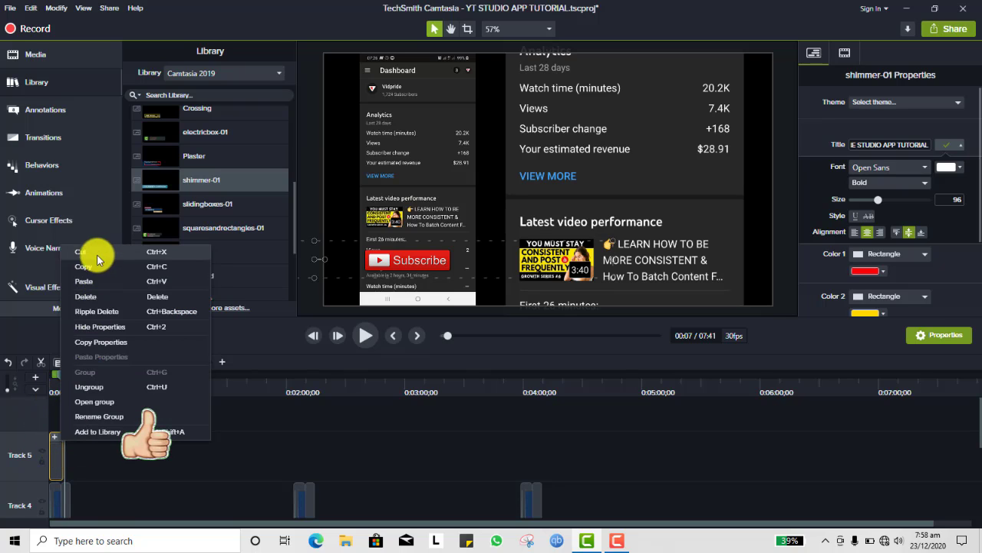
pyautogui.click(97, 258)
pyautogui.rightClick(76, 401)
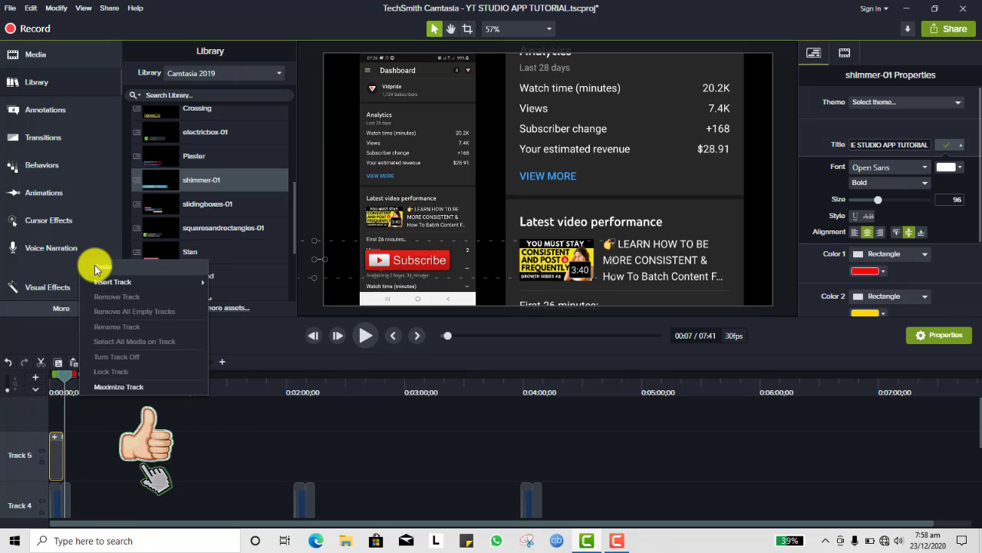
pyautogui.moveTo(77, 418); pyautogui.dragTo(67, 474)
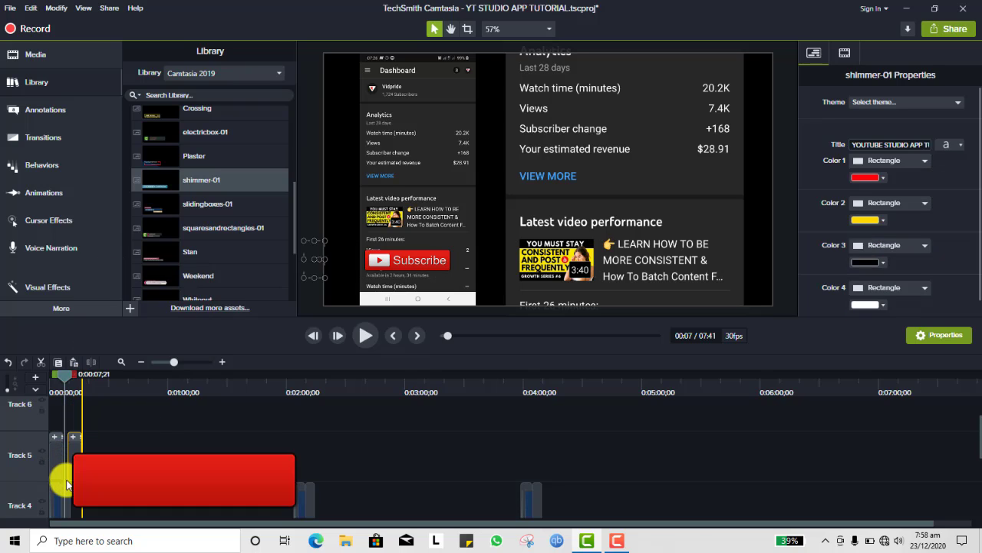
pyautogui.click(51, 448)
pyautogui.scroll(-2, 57, 455)
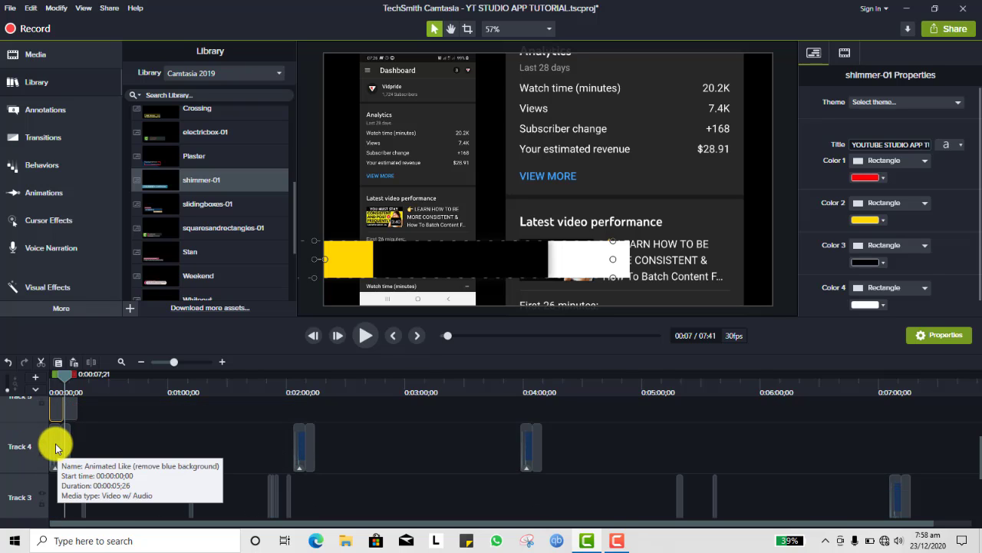
# - Move the opening Animated Like and Animated Subscribe clips from Track 4 to Track 5, directly after the two title lower thirds
pyautogui.click(57, 448)
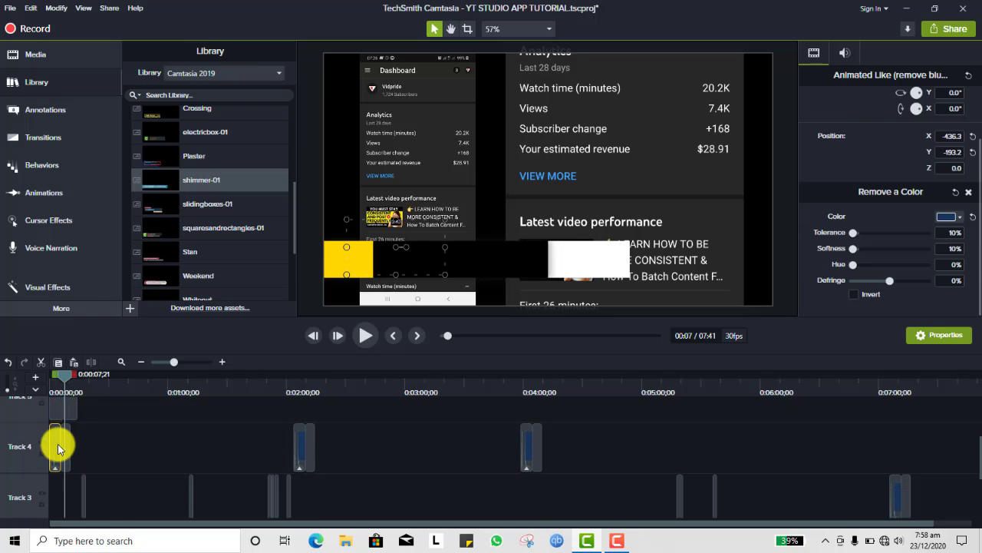
pyautogui.moveTo(57, 448); pyautogui.dragTo(76, 420)
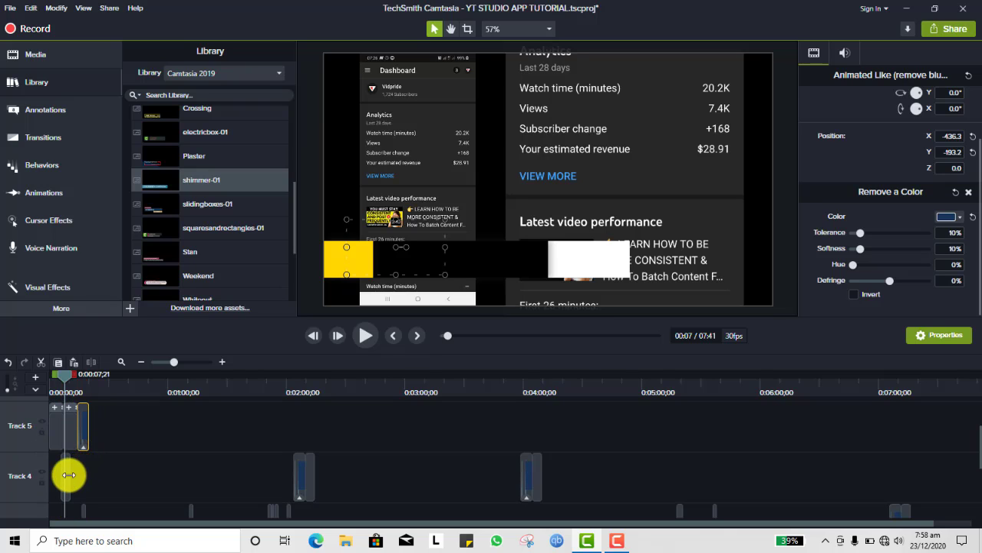
pyautogui.moveTo(69, 474); pyautogui.dragTo(91, 464)
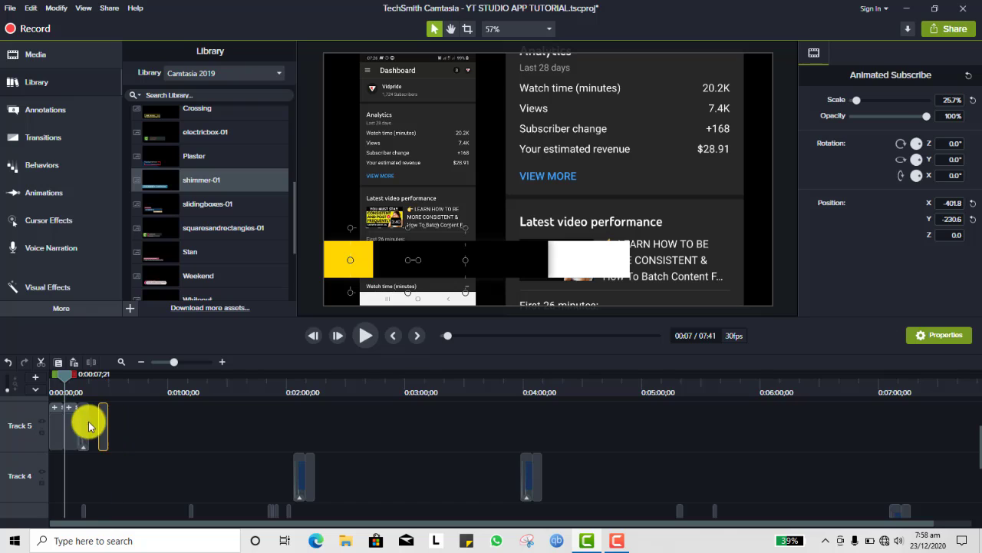
# - Change the second lower third's title to the presenter's name and play the video from the start
pyautogui.click(70, 414)
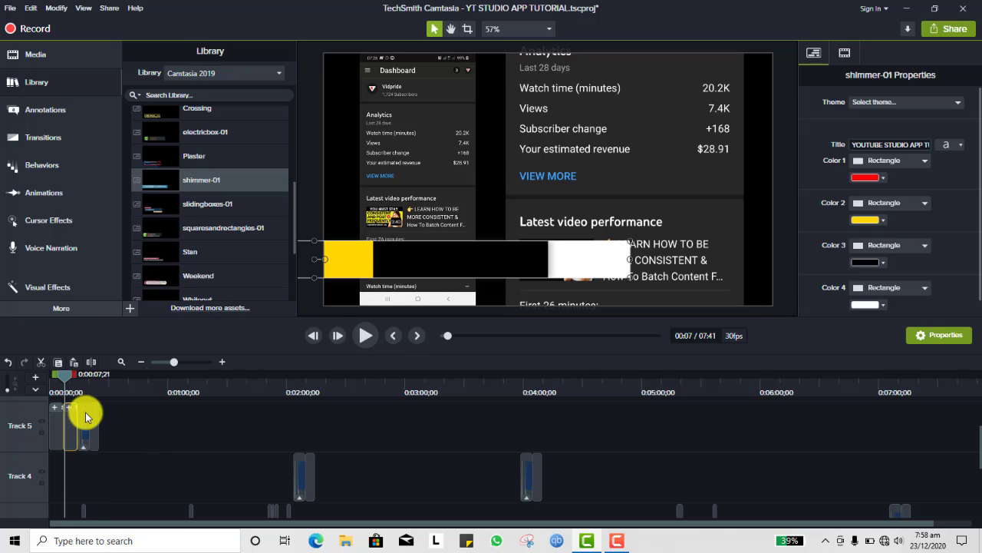
pyautogui.click(907, 146)
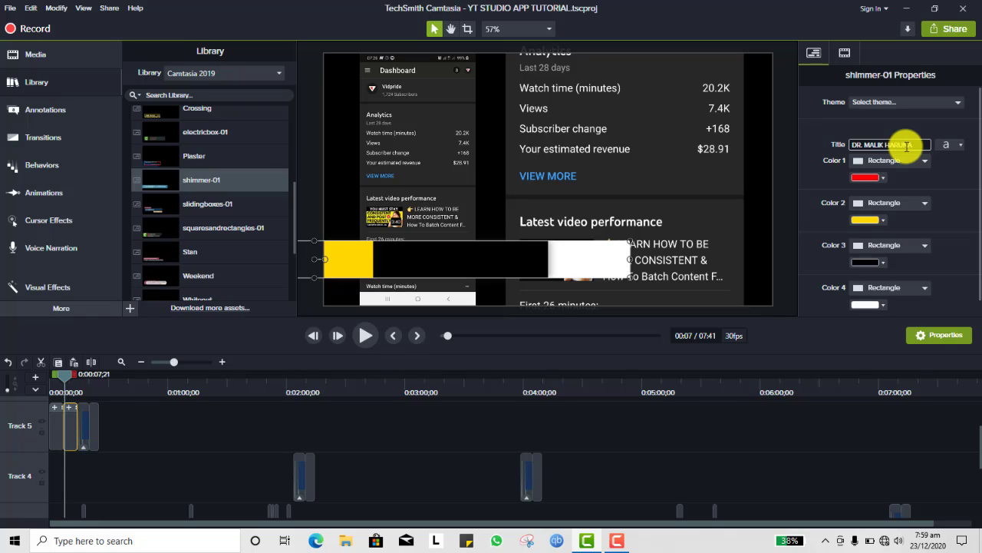
pyautogui.moveTo(63, 380); pyautogui.dragTo(3, 383)
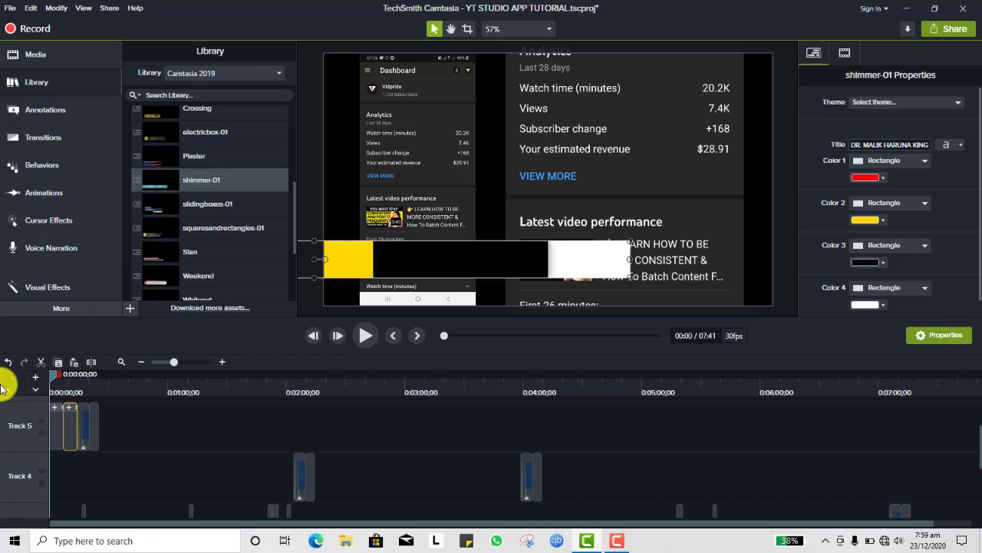
pyautogui.press('space')
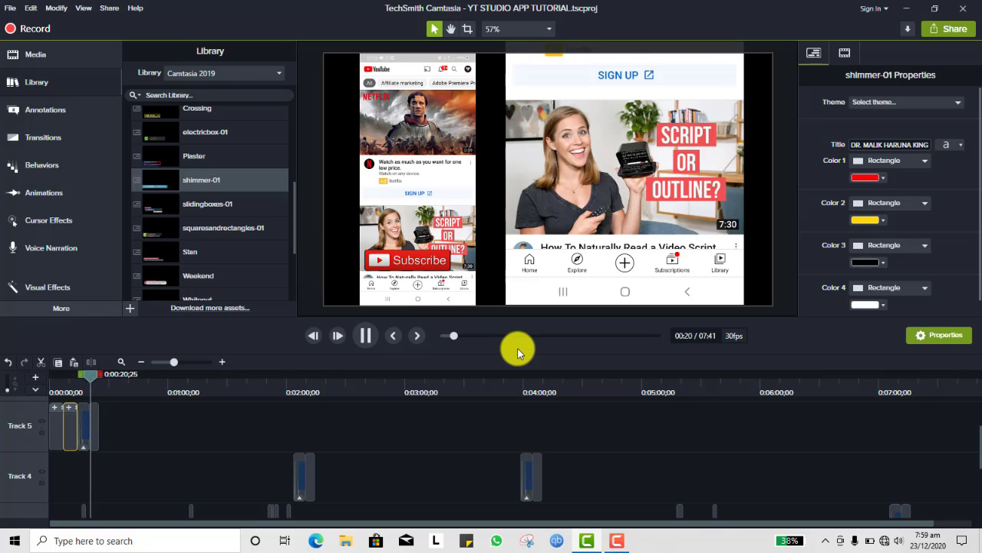
# - Replay the opening from the start to check both lower third animations in sequence
pyautogui.click(92, 377)
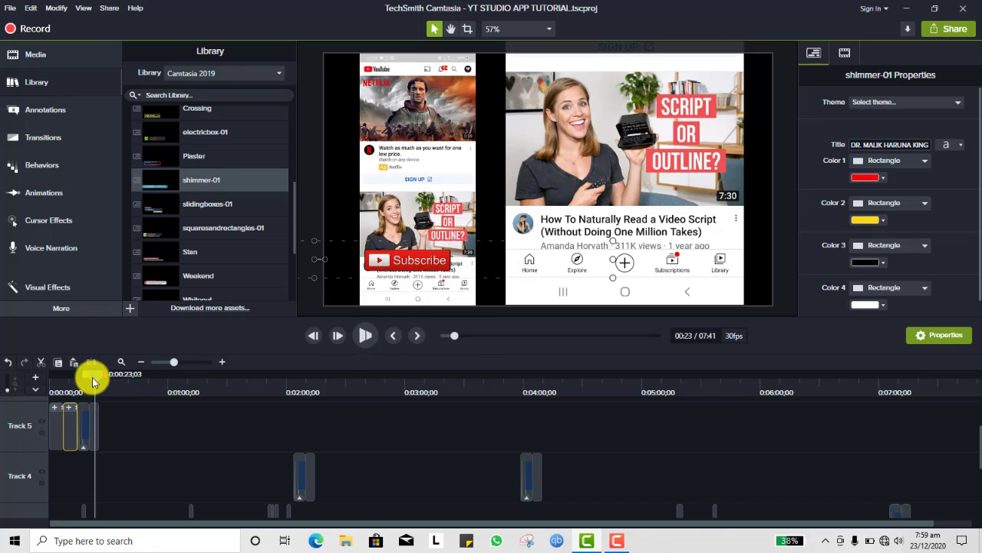
pyautogui.moveTo(96, 382); pyautogui.dragTo(2, 393)
pyautogui.click(57, 396)
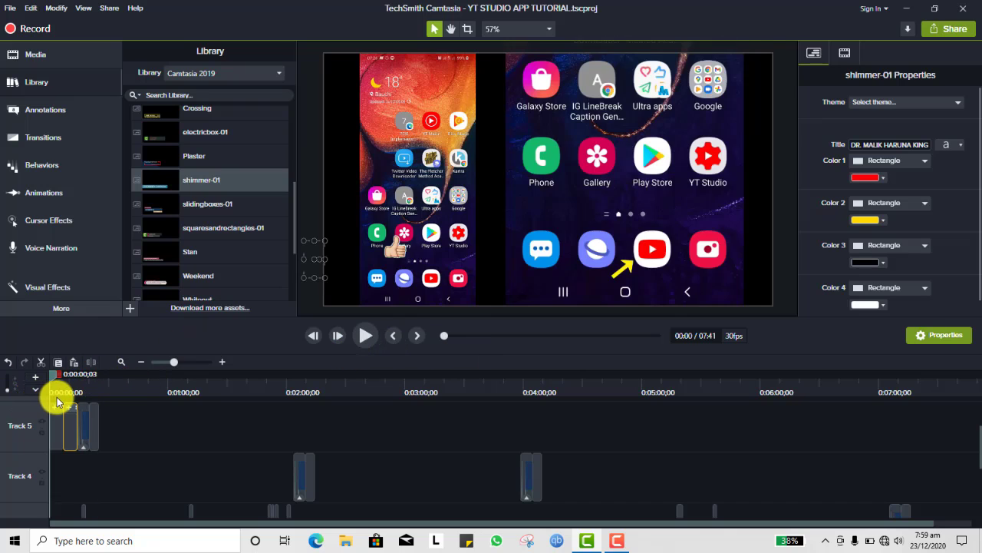
pyautogui.press('space')
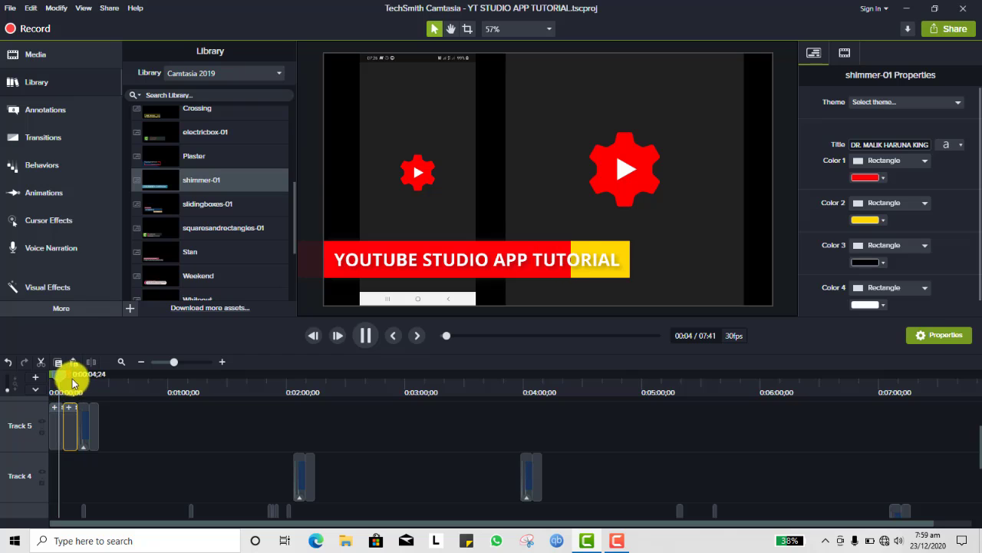
pyautogui.click(58, 371)
pyautogui.press('space')
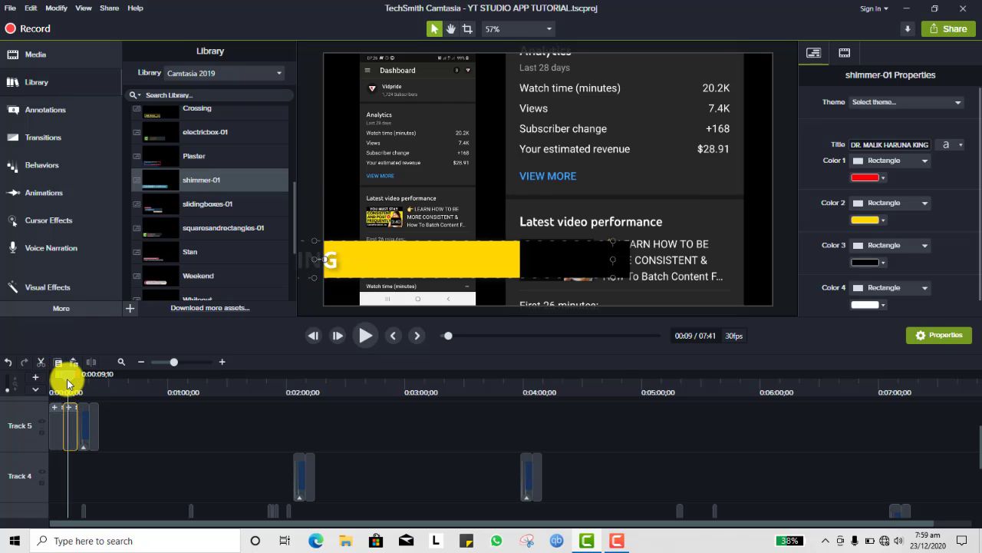
pyautogui.press('space')
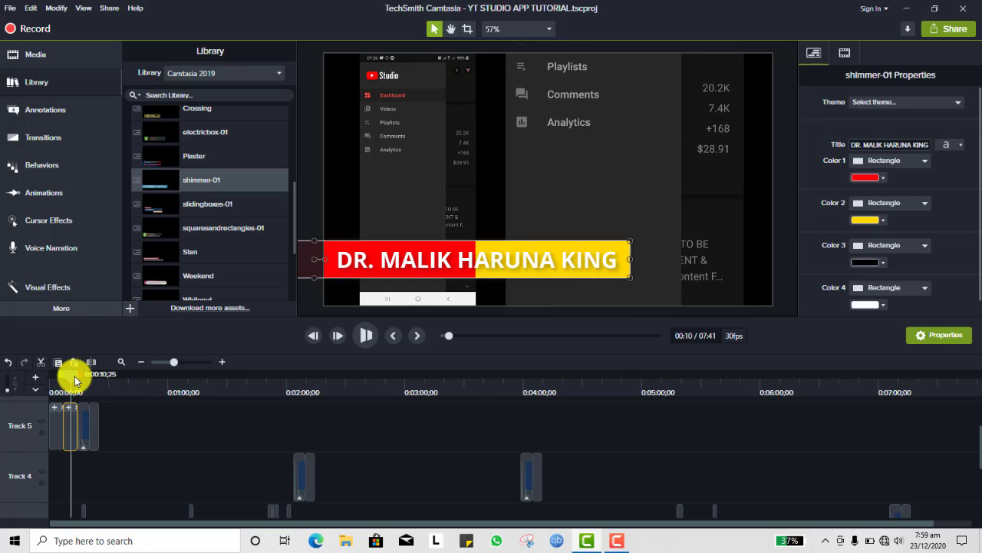
# - Import Sunspots.mp3 from the soundtrack folder and add it to the timeline at 0:00 on Track 6
pyautogui.moveTo(69, 382); pyautogui.dragTo(6, 377)
pyautogui.scroll(3, 342, 437)
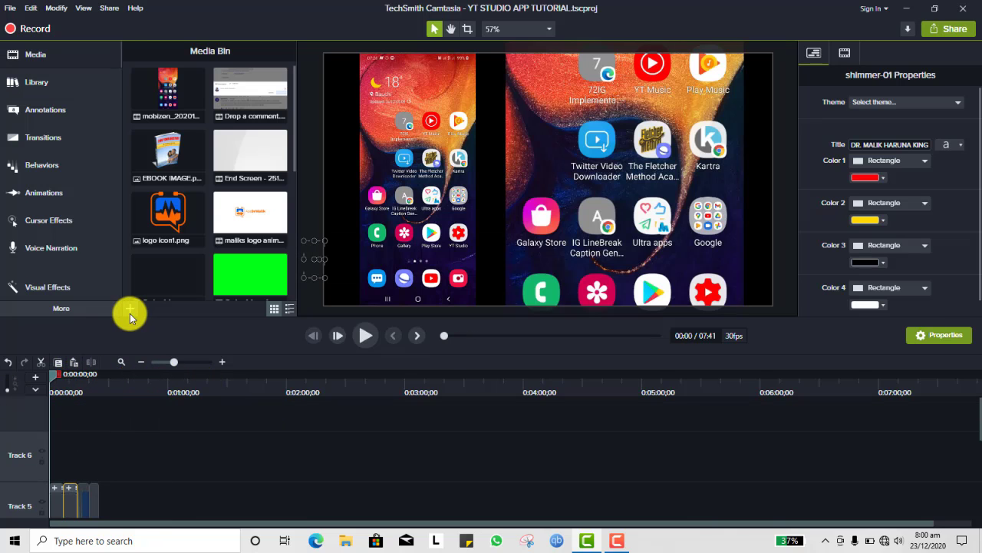
pyautogui.click(130, 310)
pyautogui.click(142, 268)
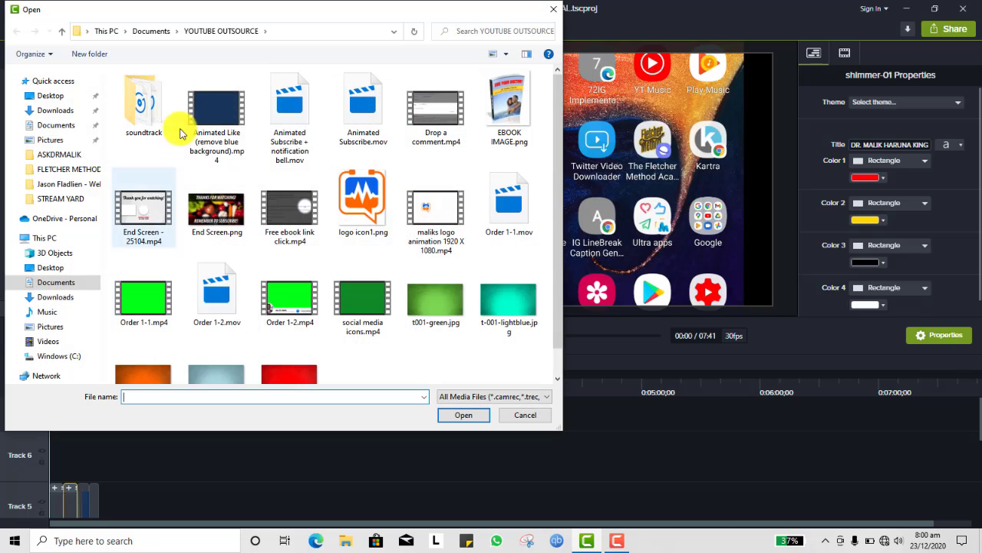
pyautogui.doubleClick(146, 100)
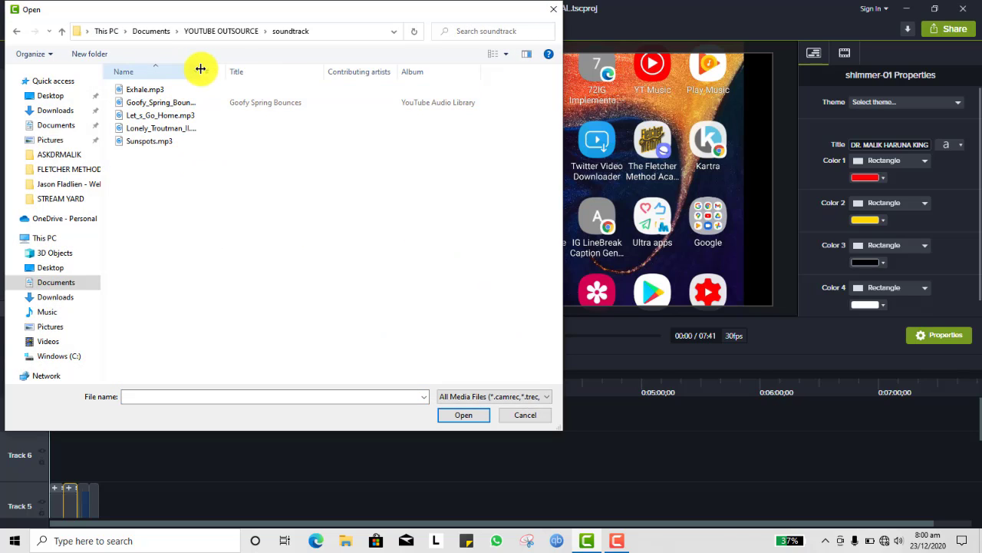
pyautogui.moveTo(200, 70); pyautogui.dragTo(266, 70)
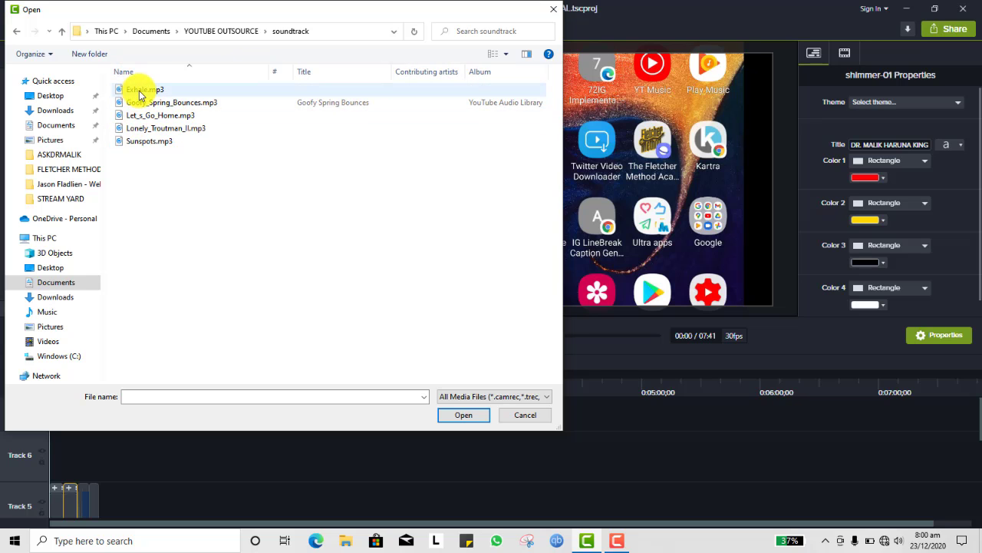
pyautogui.doubleClick(147, 141)
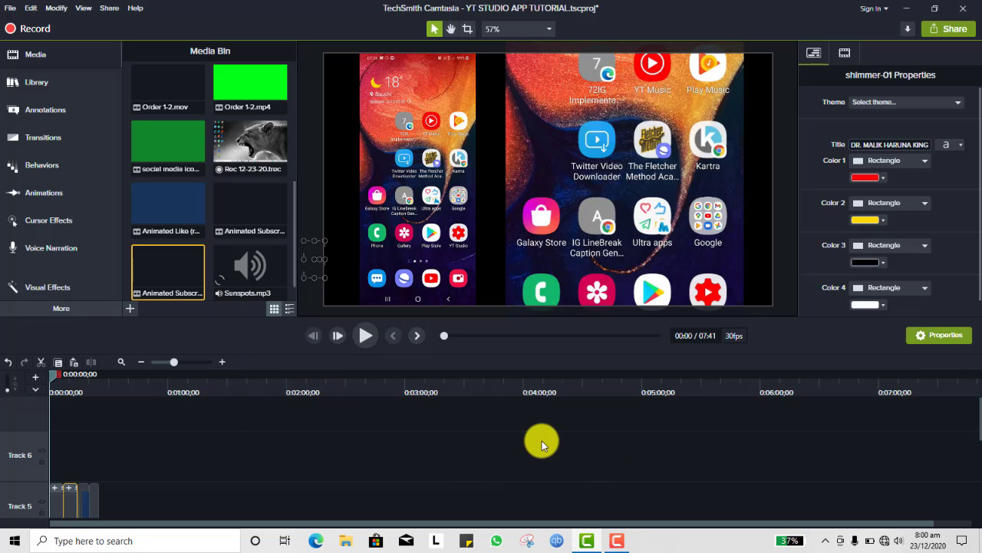
pyautogui.rightClick(249, 267)
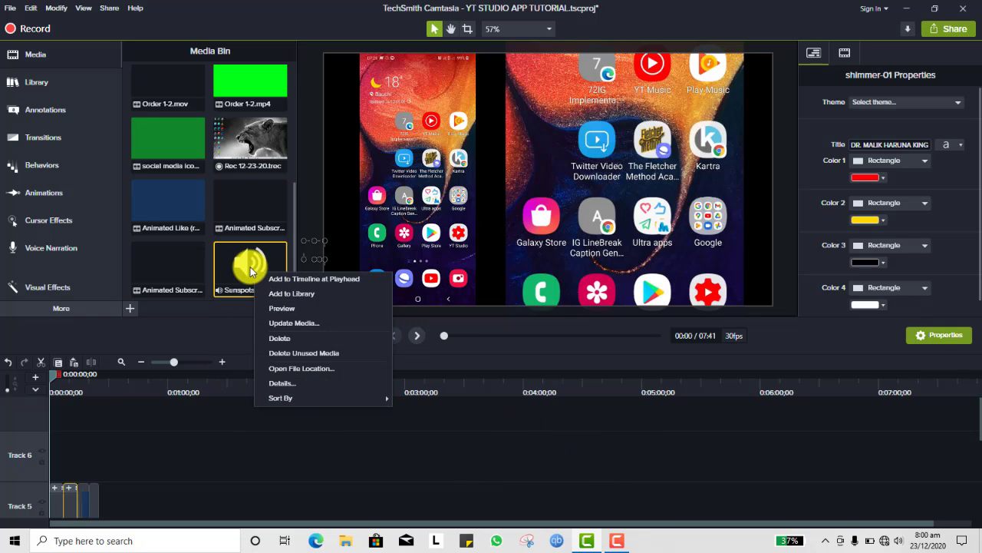
pyautogui.click(284, 279)
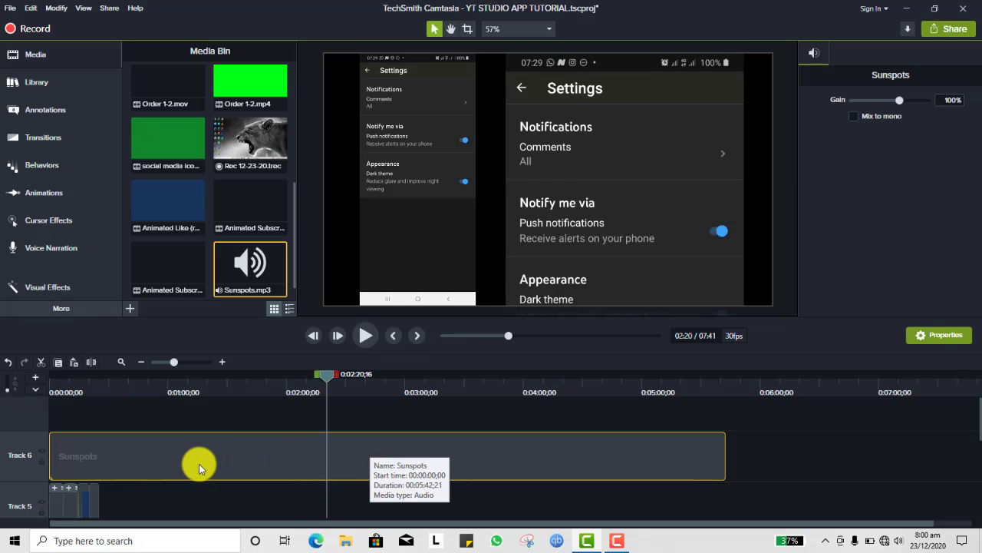
# - Copy the Sunspots clip and paste a second instance after the first one on Track 6
pyautogui.rightClick(214, 452)
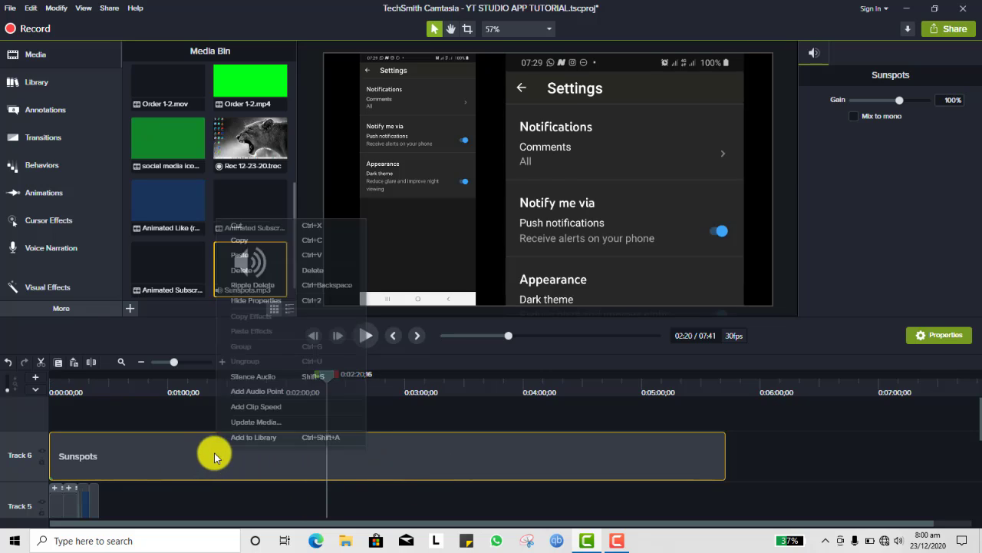
pyautogui.click(253, 242)
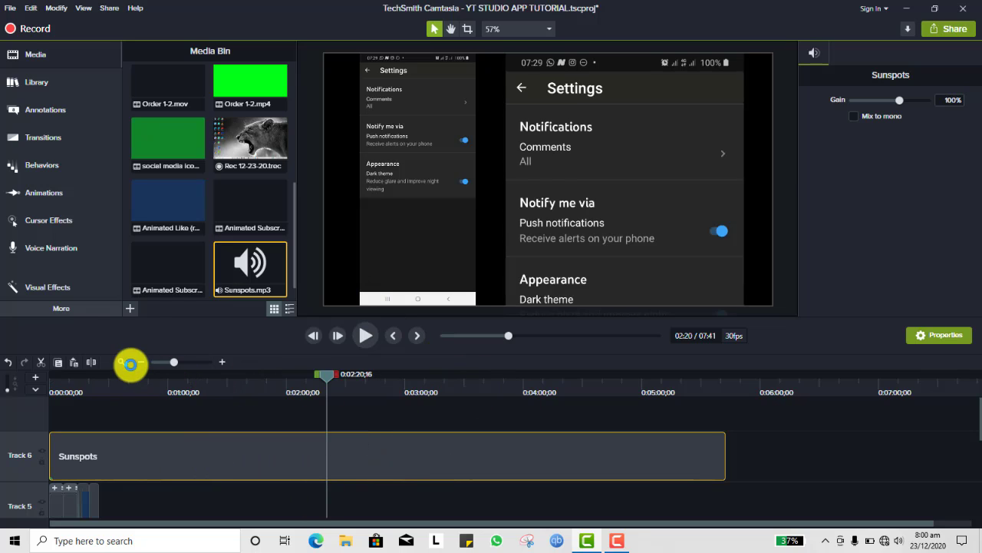
pyautogui.click(121, 362)
pyautogui.scroll(-4, 717, 410)
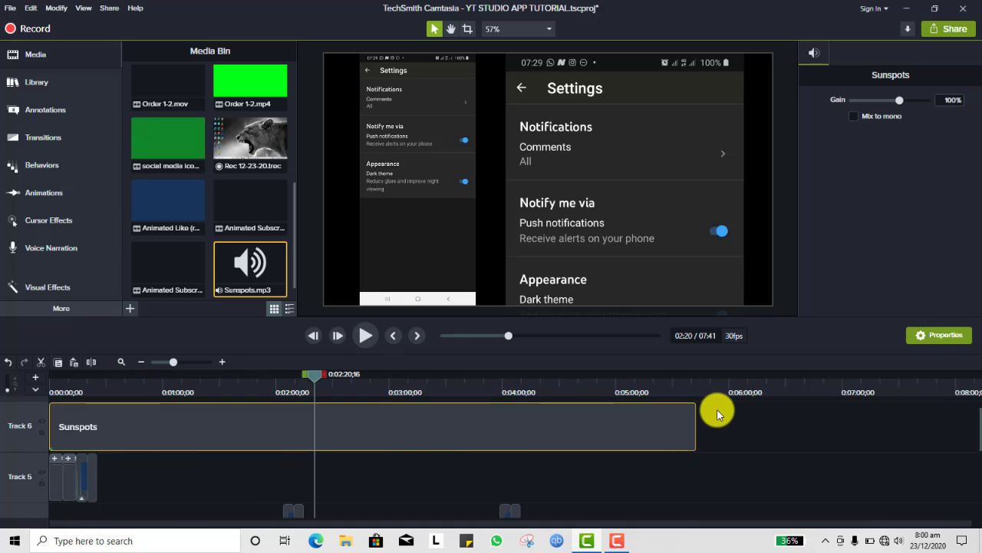
pyautogui.scroll(-2, 721, 409)
pyautogui.scroll(5, 721, 409)
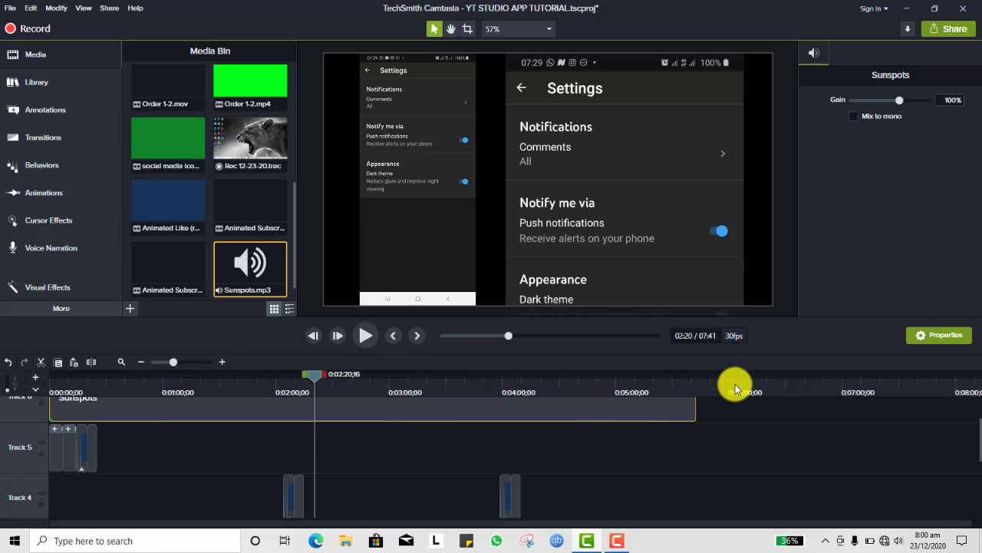
pyautogui.click(733, 384)
pyautogui.rightClick(762, 395)
pyautogui.click(794, 266)
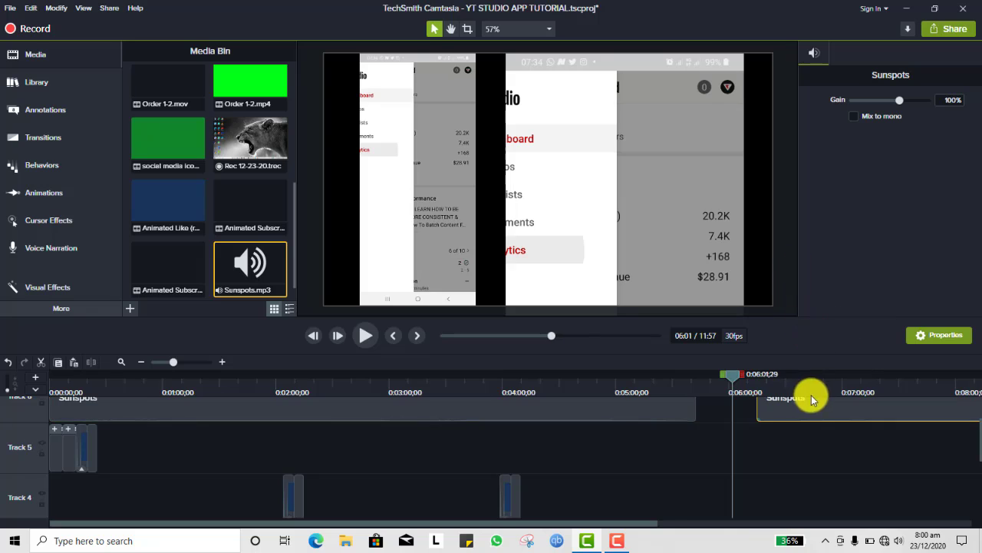
# - Align the Sunspots copy's end with the recording's end, trim its start to the first clip's end and place it on Track 6
pyautogui.moveTo(756, 376); pyautogui.dragTo(325, 450)
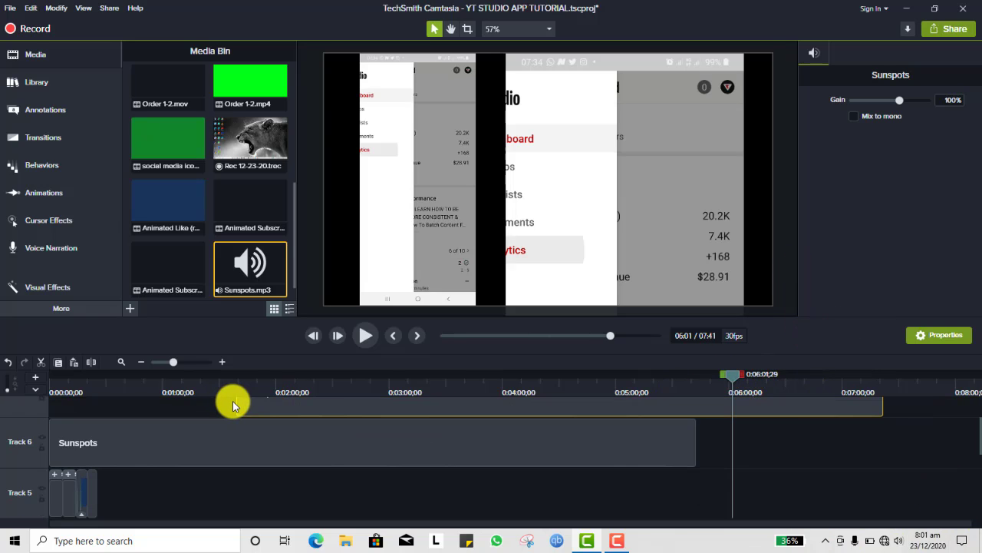
pyautogui.moveTo(237, 404); pyautogui.dragTo(696, 432)
pyautogui.moveTo(766, 410); pyautogui.dragTo(764, 457)
# - Shift the second Sunspots clip to end with the end screen and extend its start back to the first clip
pyautogui.click(858, 391)
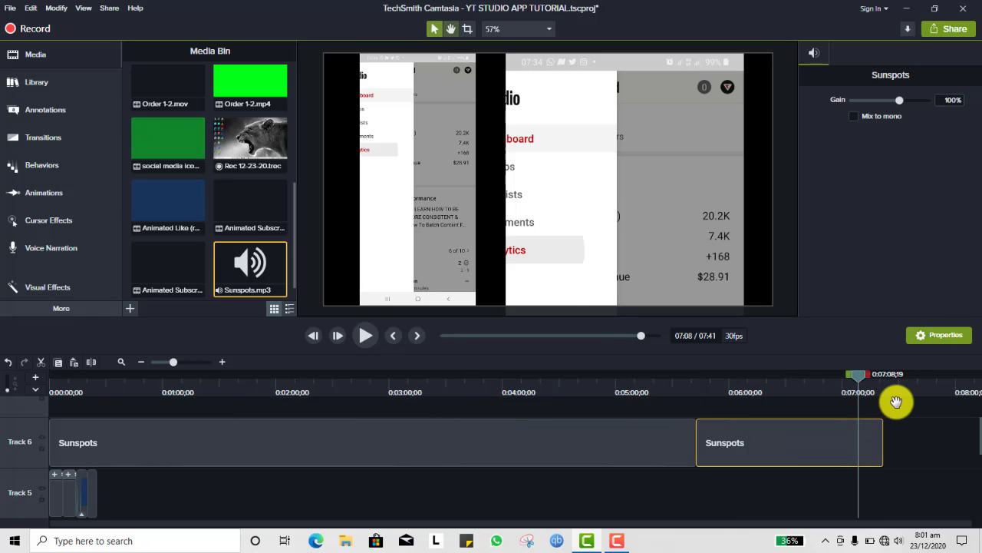
pyautogui.press('space')
pyautogui.scroll(-3, 956, 468)
pyautogui.press('space')
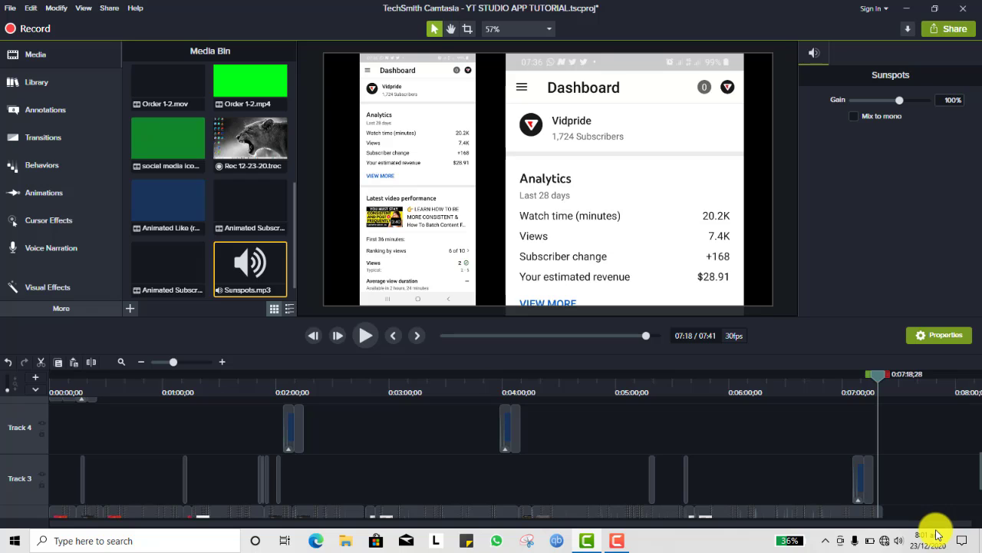
pyautogui.scroll(3, 936, 486)
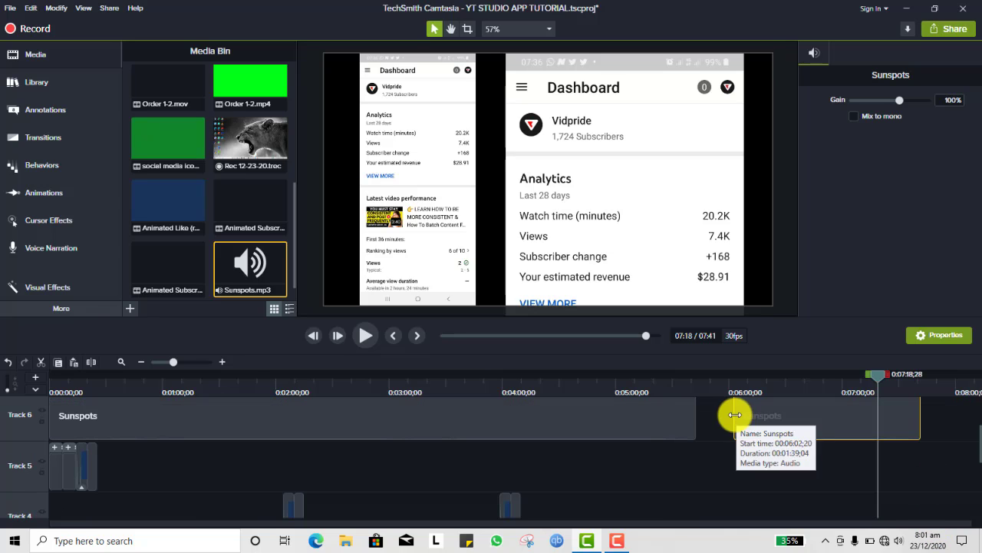
pyautogui.scroll(-3, 930, 451)
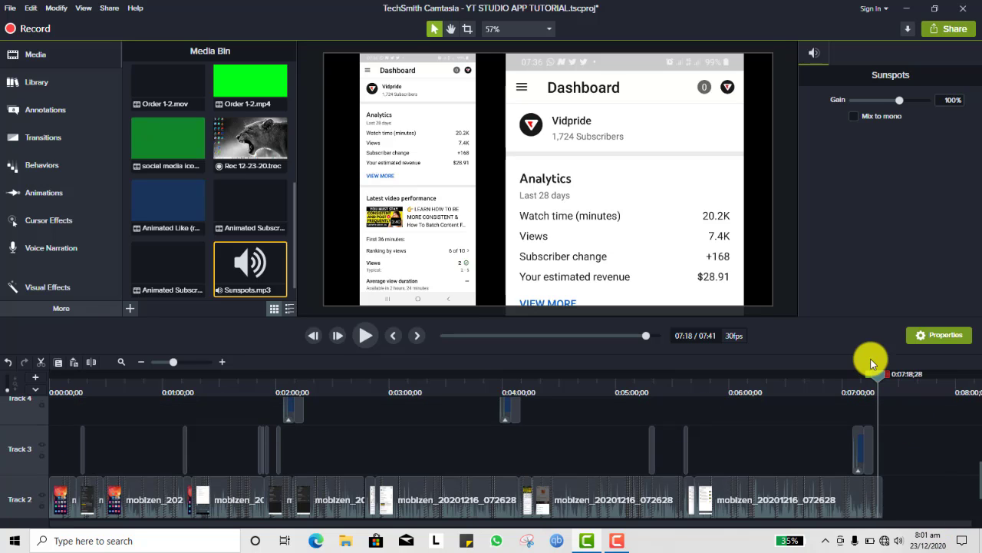
# - Split the second Sunspots clip at 0:07:21;19, where the end screen begins
pyautogui.moveTo(875, 381)
pyautogui.mouseDown()
pyautogui.moveTo(895, 379)
pyautogui.moveTo(876, 381)
pyautogui.mouseUp()
pyautogui.scroll(-2, 899, 509)
pyautogui.hotkey('ctrl', 's')
pyautogui.scroll(3, 883, 380)
pyautogui.moveTo(934, 510); pyautogui.dragTo(928, 510)
pyautogui.moveTo(875, 380); pyautogui.dragTo(872, 384)
pyautogui.scroll(4, 917, 462)
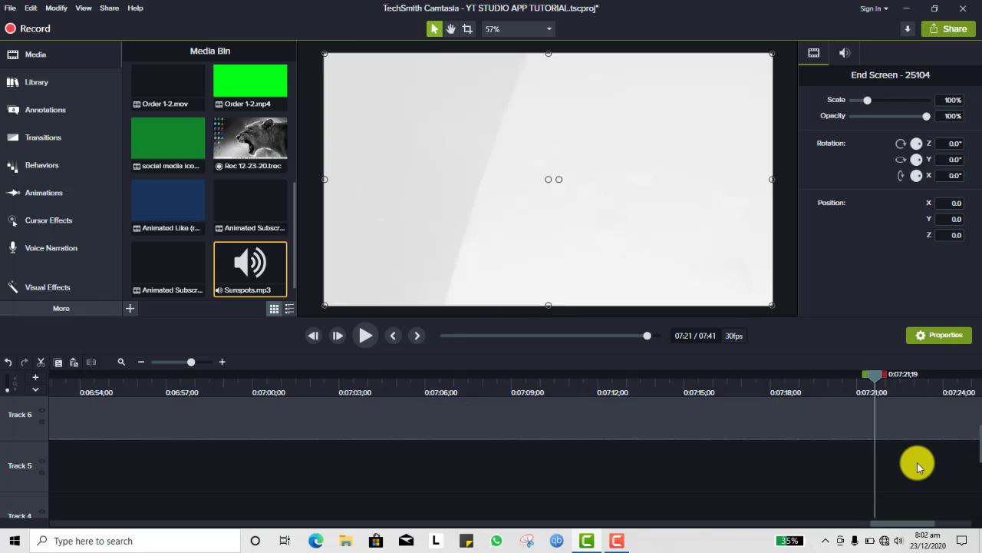
pyautogui.click(917, 460)
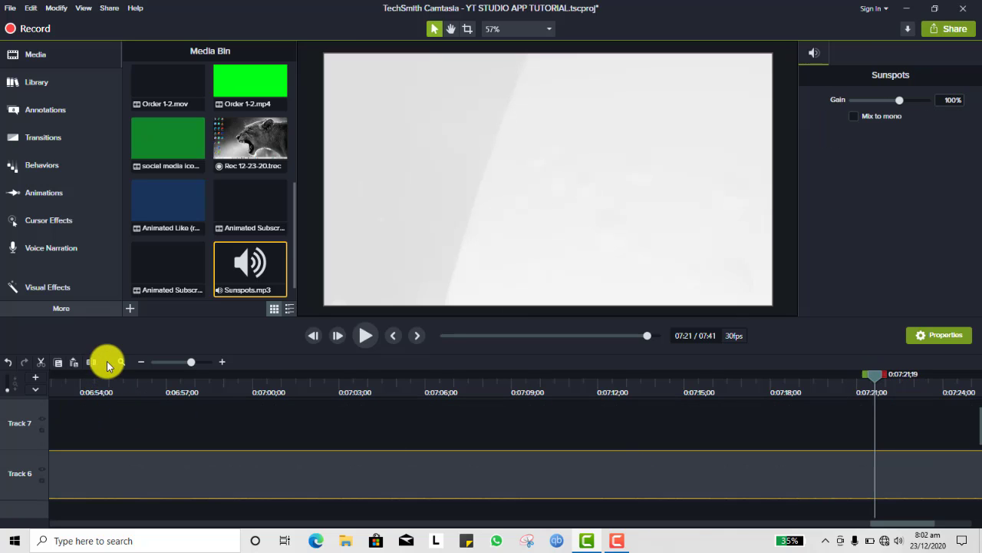
pyautogui.click(662, 409)
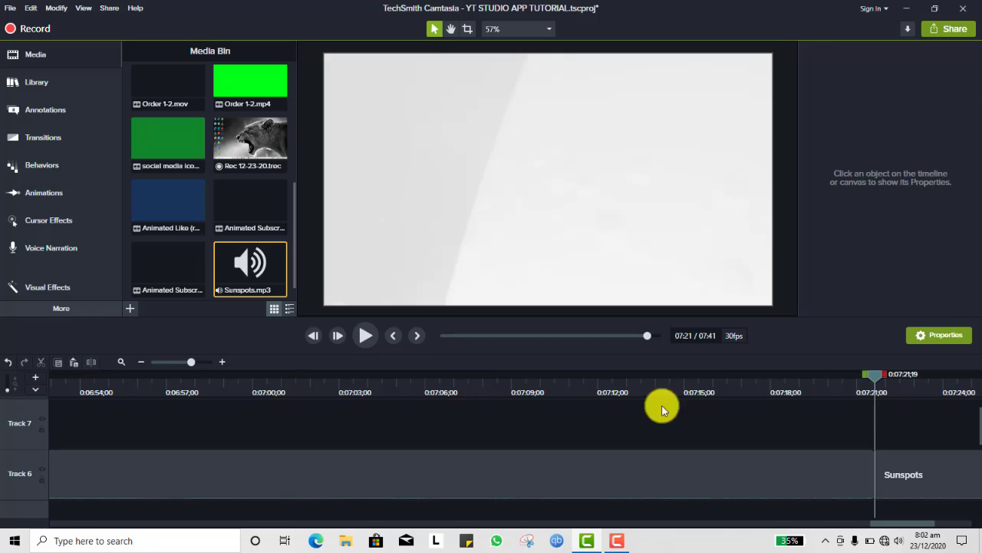
# - Raise the audio level of the Sunspots segment under the end screen, save the project and play that section
pyautogui.click(931, 459)
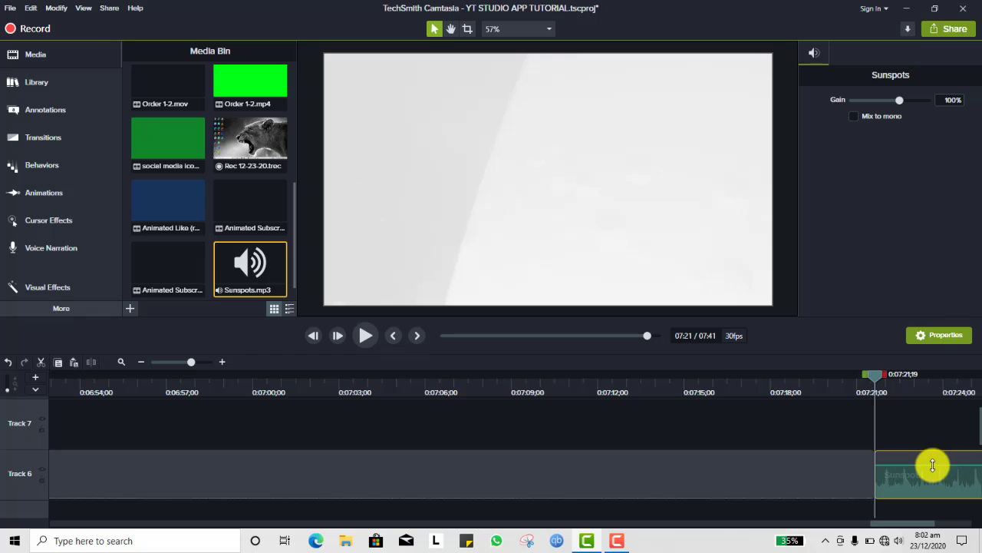
pyautogui.hotkey('ctrl', 's')
pyautogui.press('space')
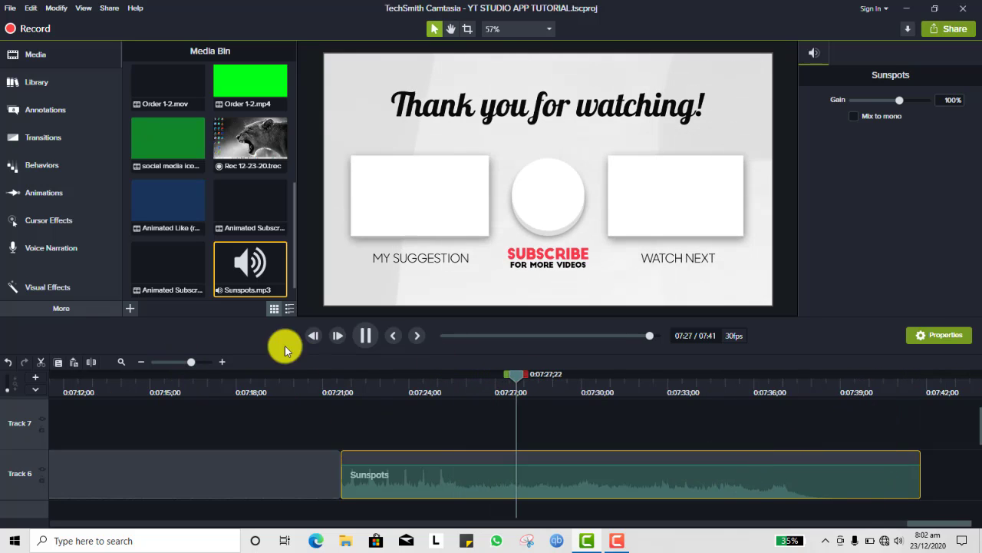
pyautogui.click(121, 370)
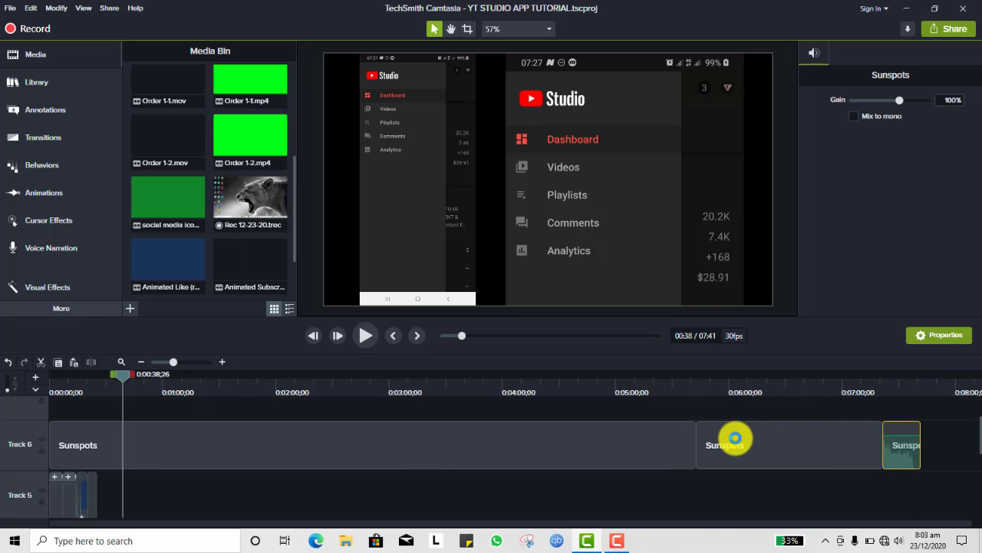
# - Start producing the project to a local file as MP4 - Smart Player (HTML5), keeping the wizard's default settings and video options
pyautogui.scroll(-5, 677, 486)
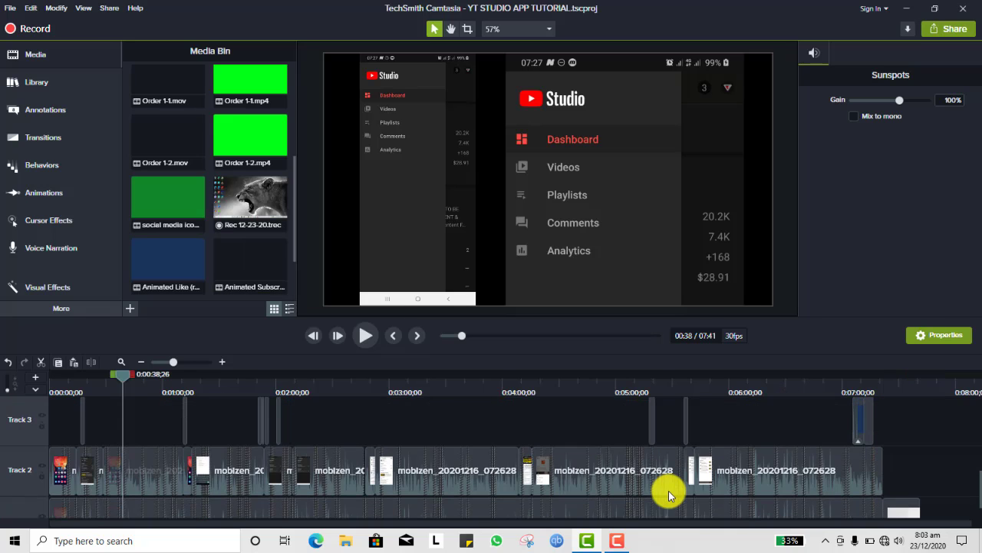
pyautogui.scroll(5, 658, 489)
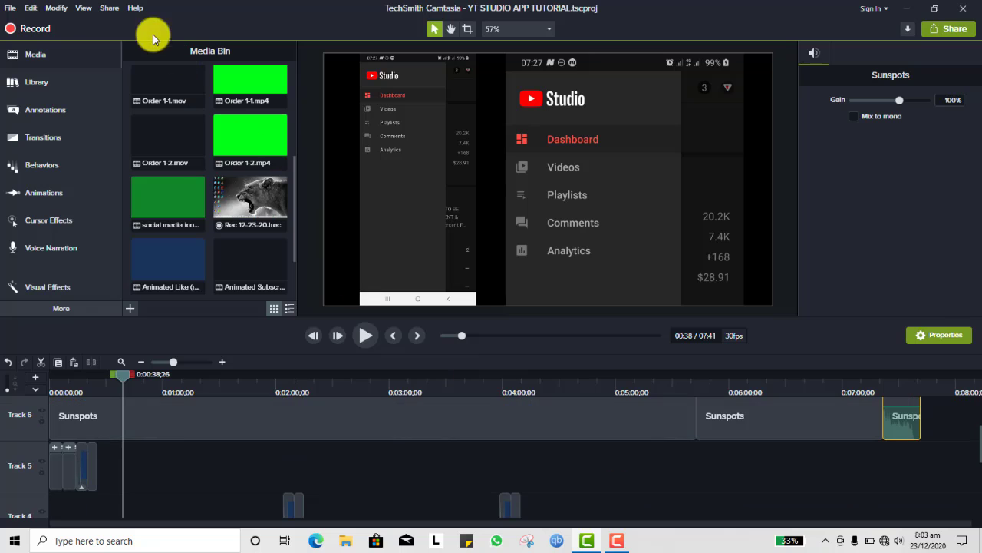
pyautogui.click(110, 9)
pyautogui.click(110, 9)
pyautogui.click(110, 9)
pyautogui.click(109, 9)
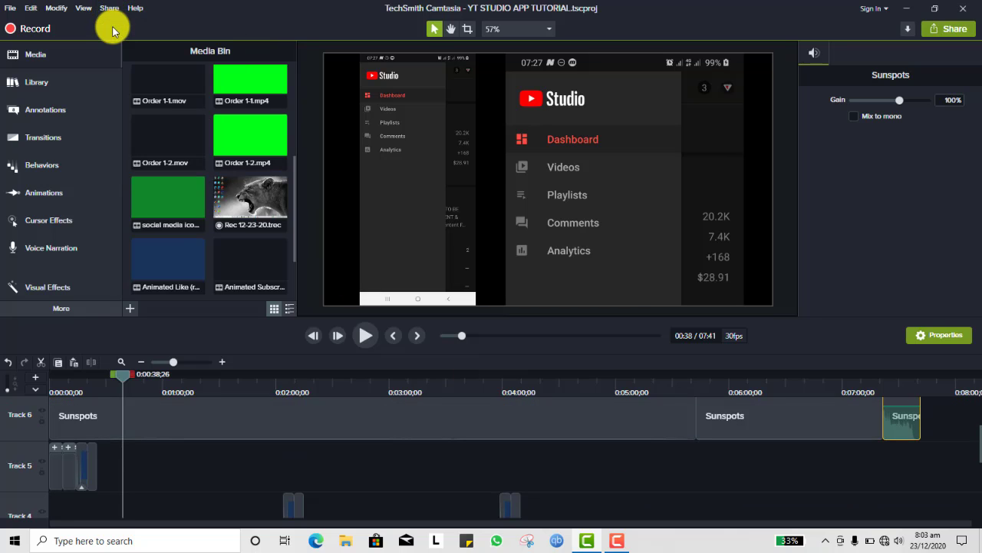
pyautogui.click(587, 434)
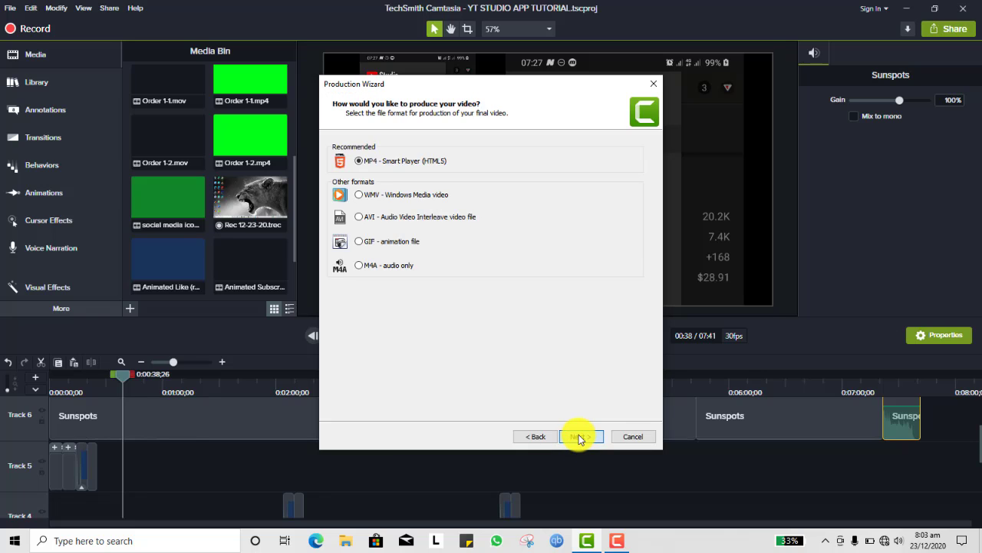
pyautogui.click(578, 434)
pyautogui.click(579, 436)
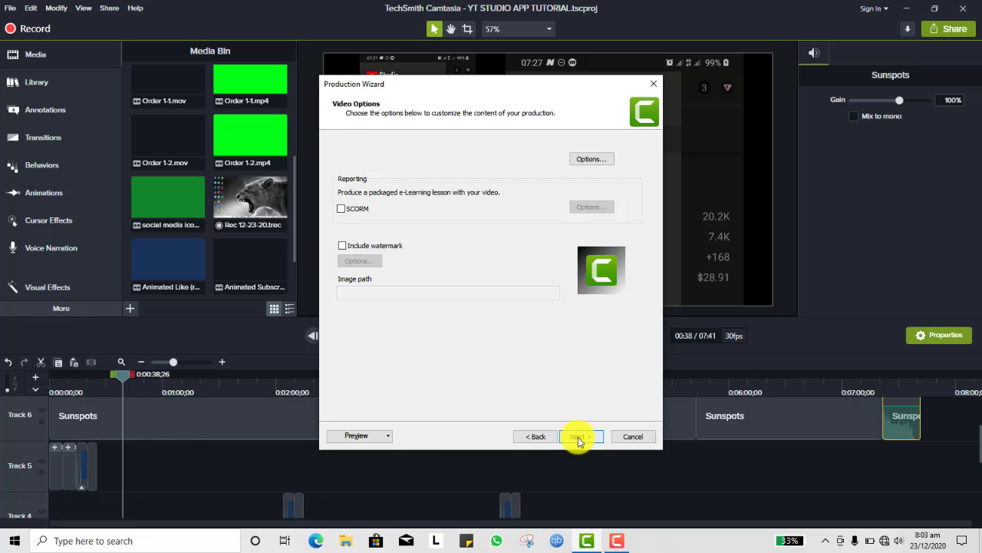
pyautogui.click(583, 437)
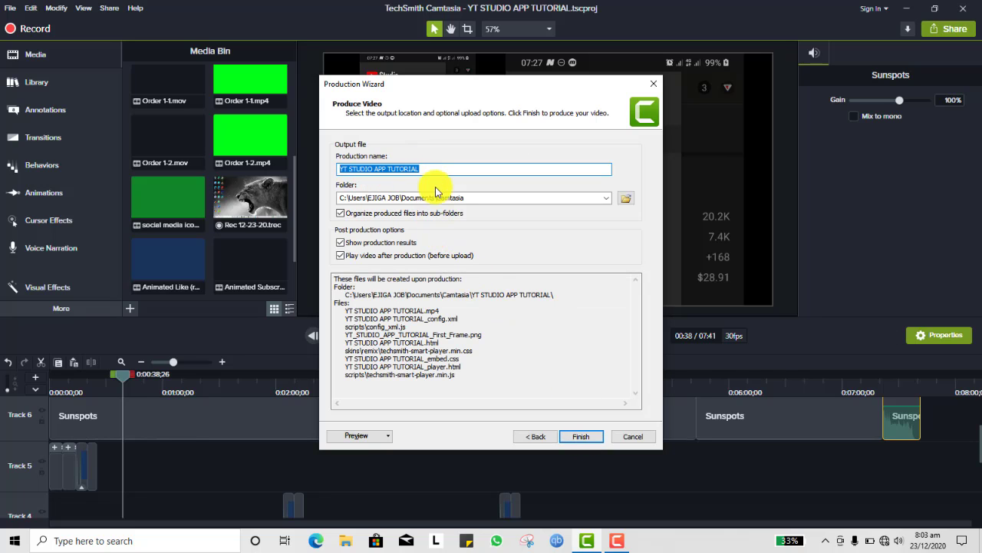
# - Disable sub-folder organization, production results and playback after production, and start rendering the video as YT STUDIO APP TUTORIAL
pyautogui.click(575, 436)
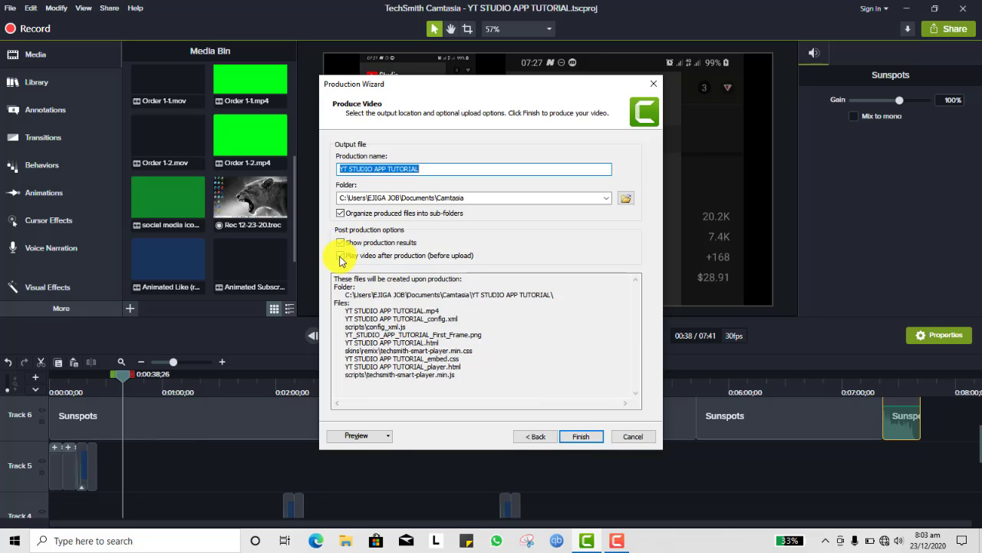
pyautogui.click(340, 256)
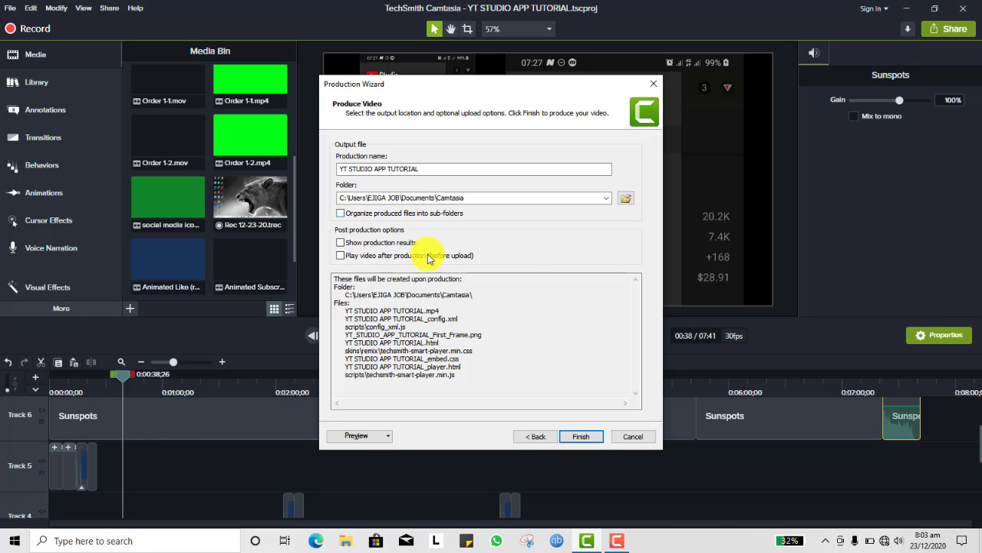
pyautogui.click(587, 436)
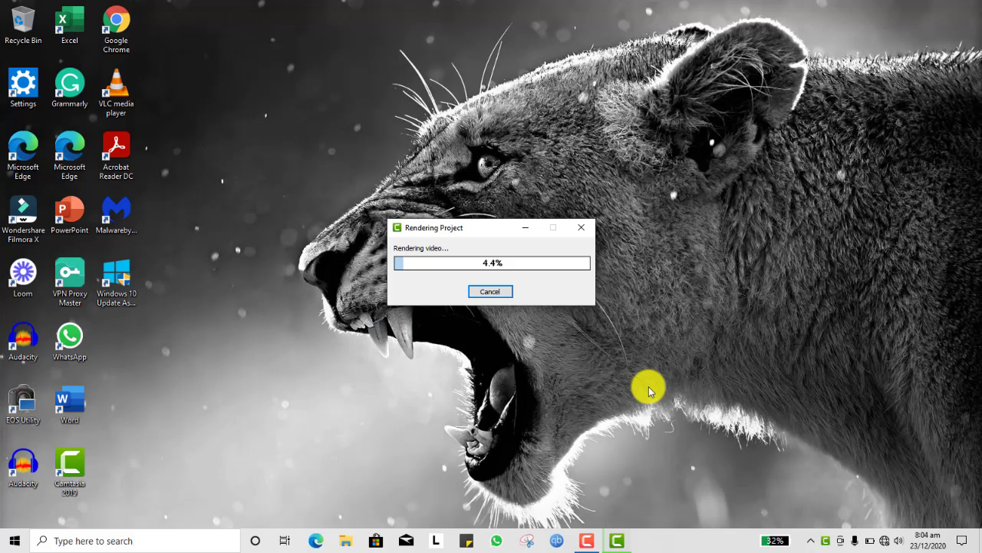
# - Bring up the Camtasia screen recorder's control window while the project renders
pyautogui.moveTo(615, 541)
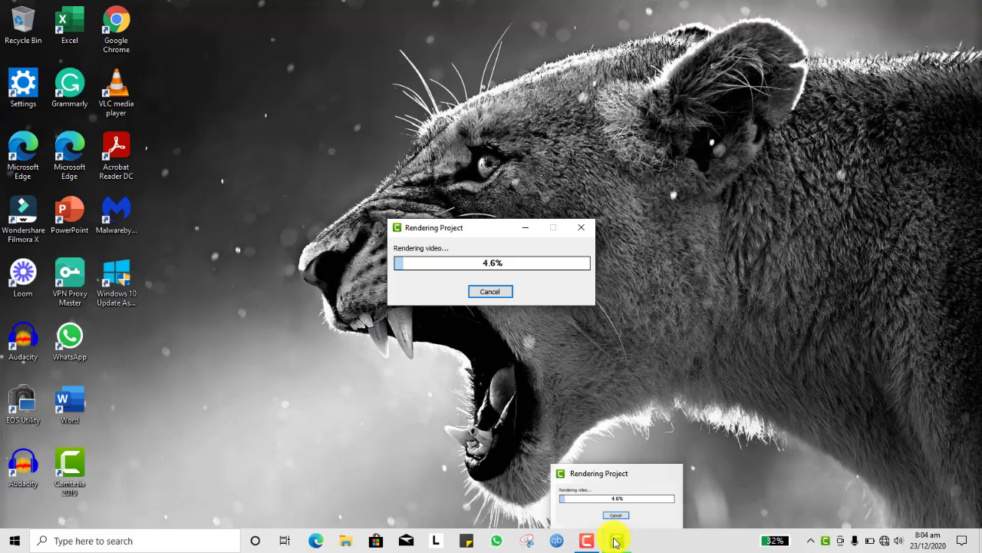
pyautogui.click(587, 538)
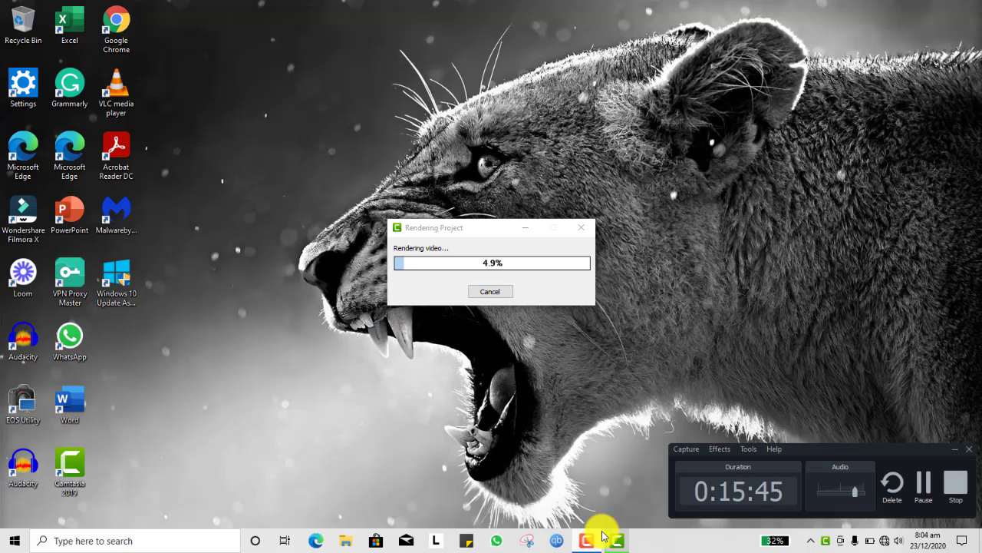